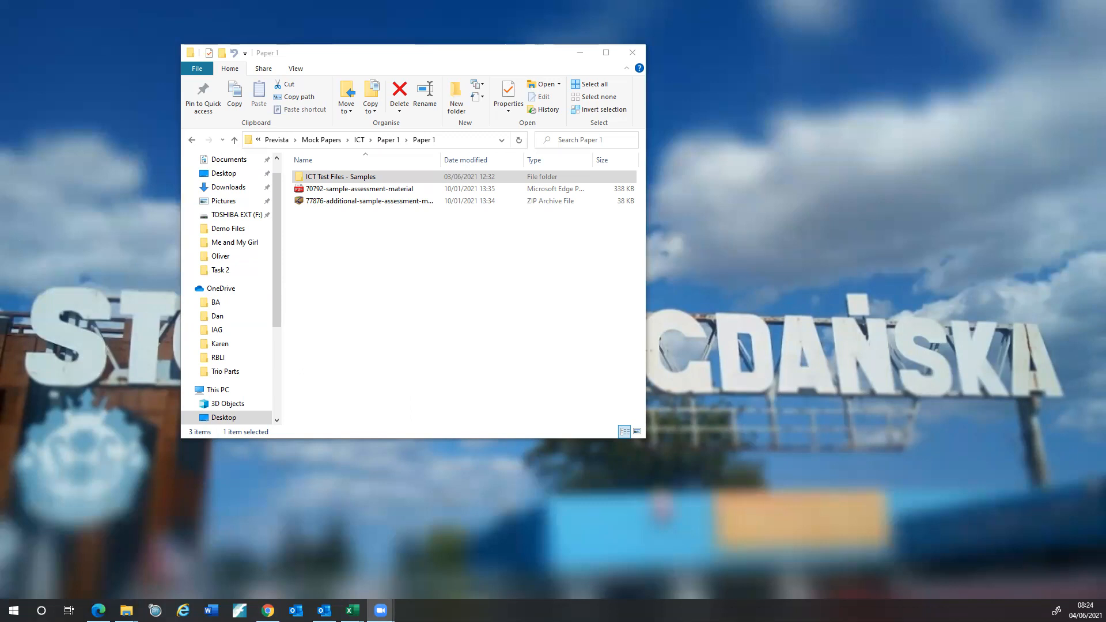
# Step: Move the Paper 1 Explorer window to the top-left and snap the assessment PDF to the right half
pyautogui.moveTo(397, 52); pyautogui.dragTo(236, 19)
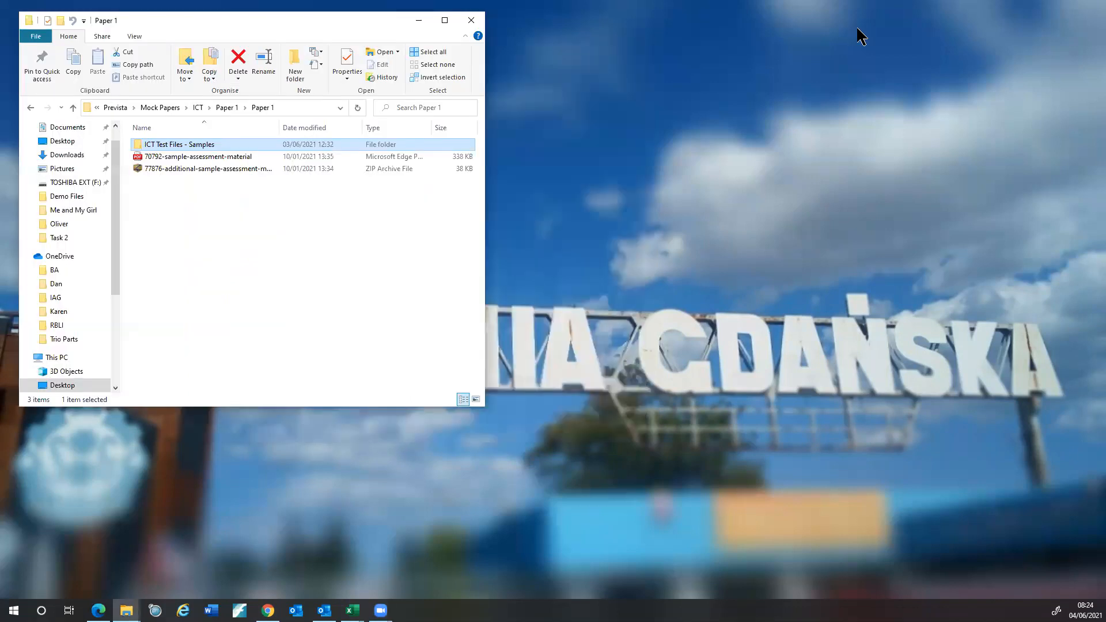
pyautogui.moveTo(857, 27); pyautogui.dragTo(883, 22)
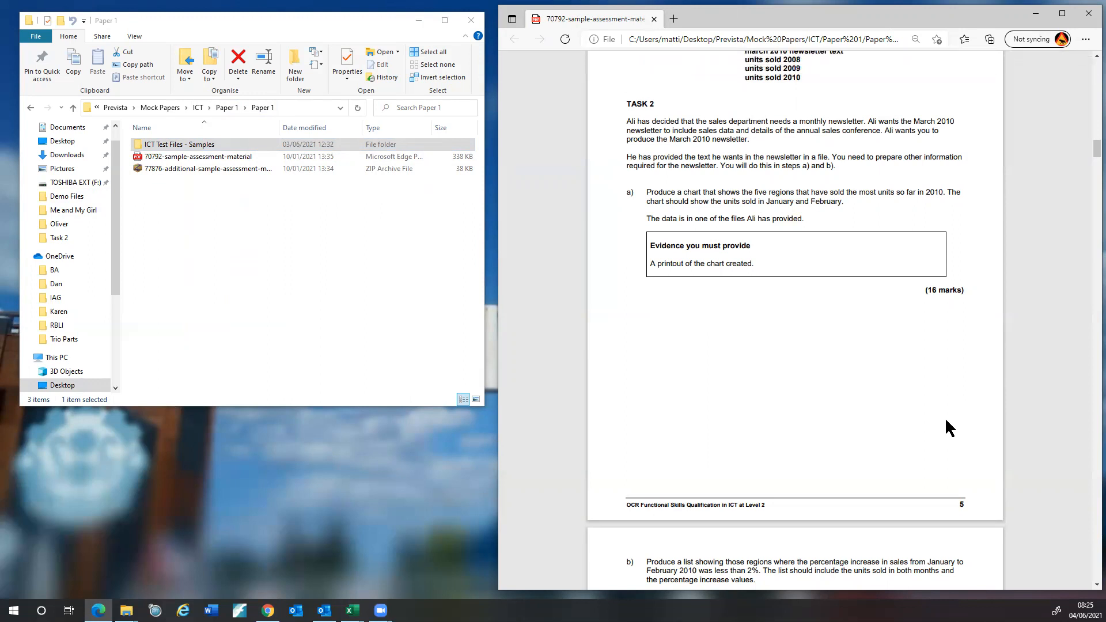
# Step: Read through Task 2 parts a) to d) in the PDF, then minimise Edge
pyautogui.scroll(-1, 932, 394)
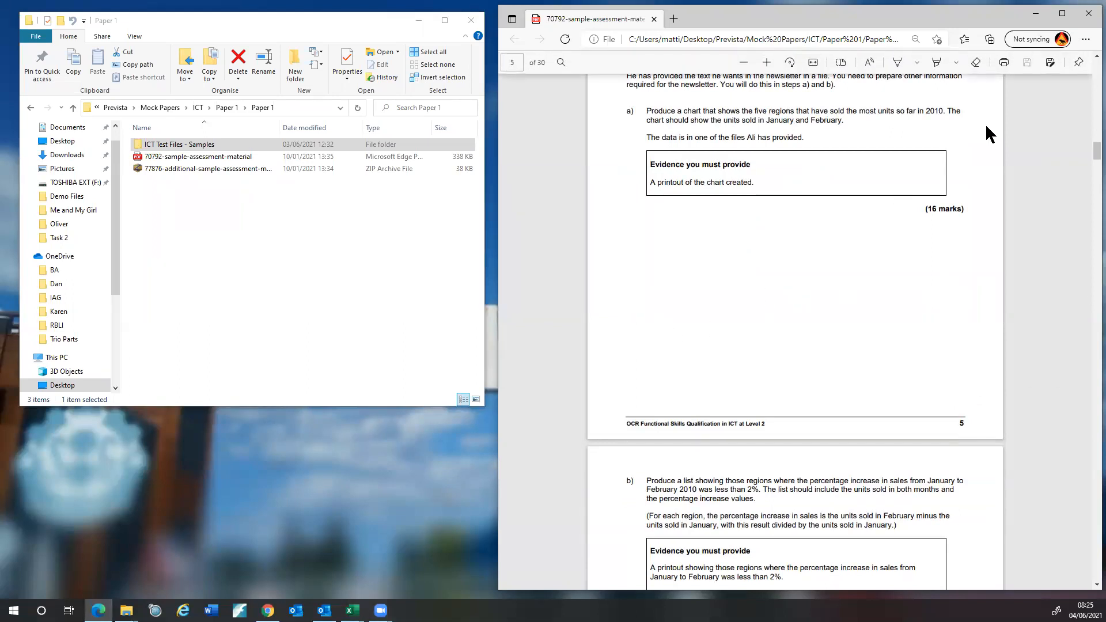
pyautogui.scroll(2, 802, 303)
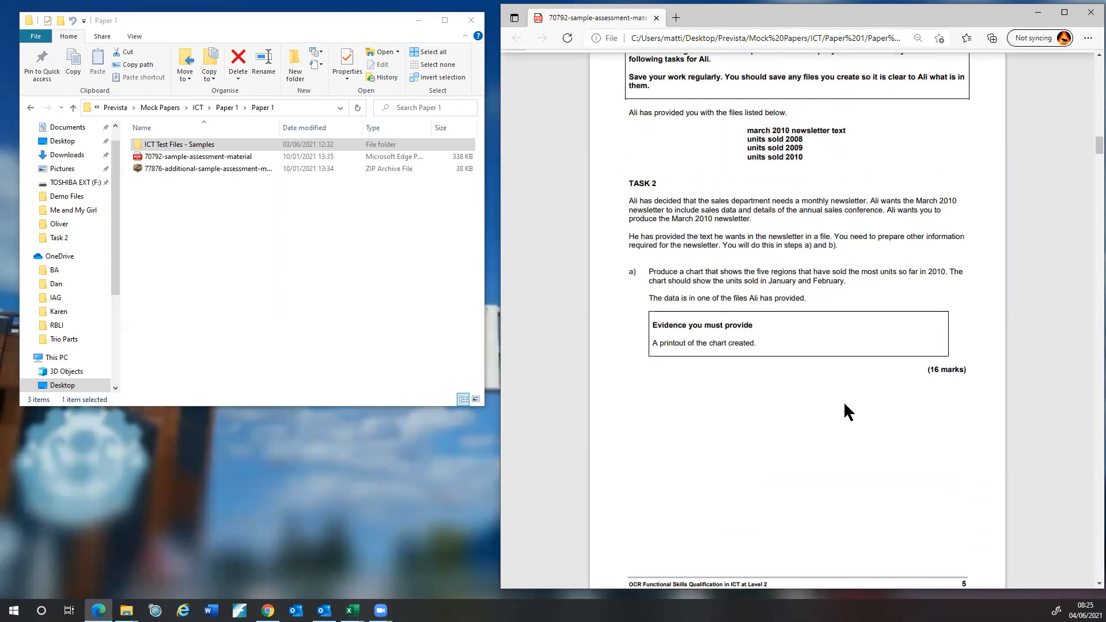
pyautogui.scroll(-1, 849, 410)
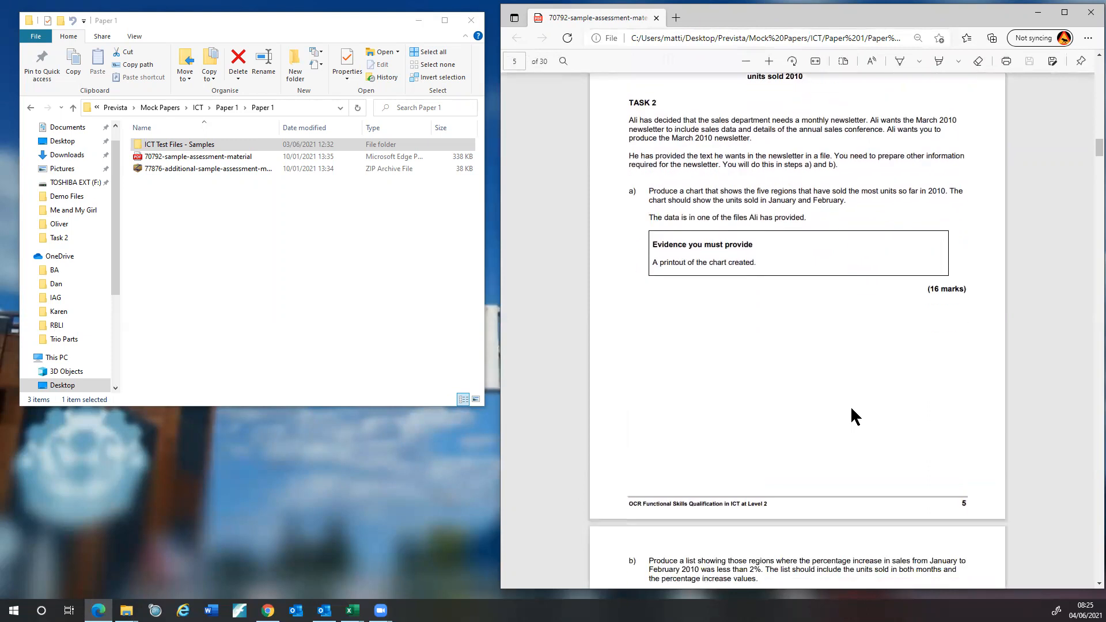
pyautogui.scroll(-3, 852, 408)
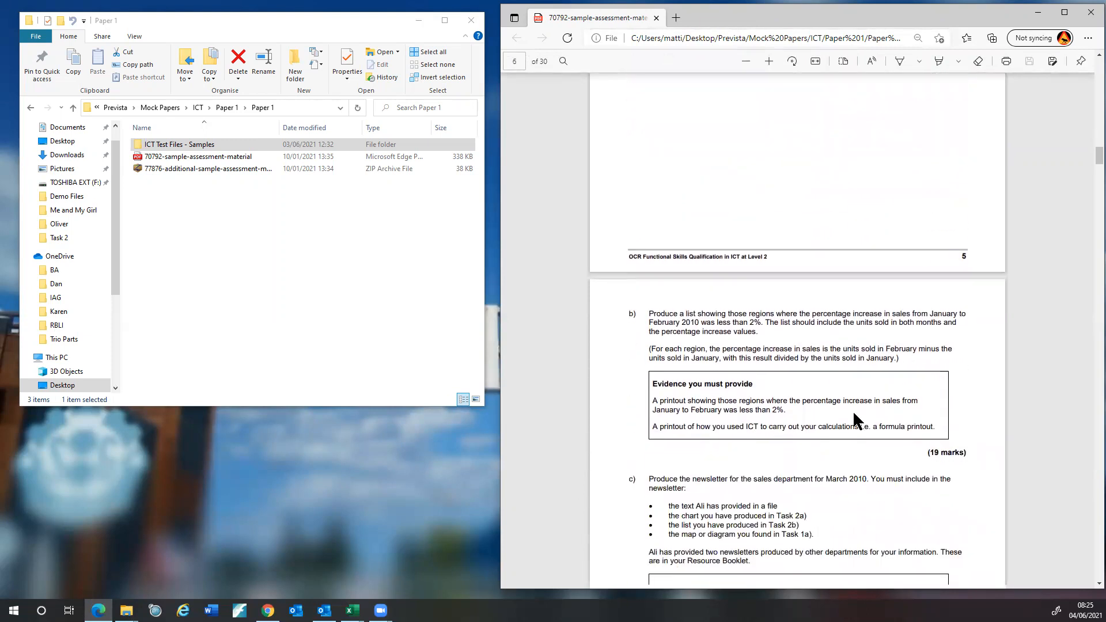
pyautogui.scroll(-1, 853, 410)
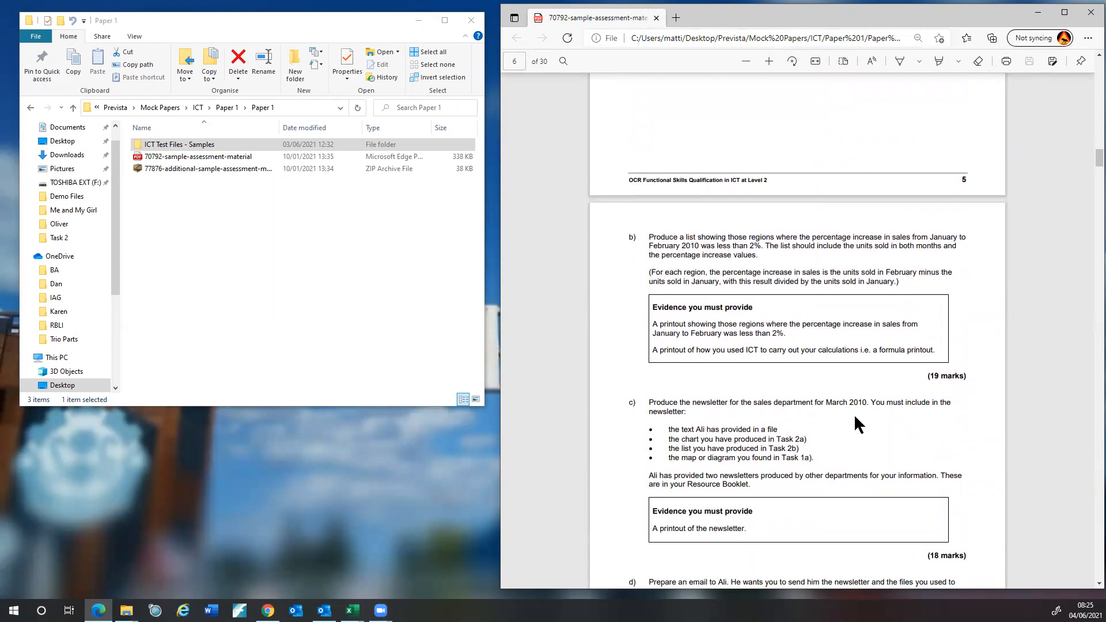
pyautogui.scroll(-2, 854, 414)
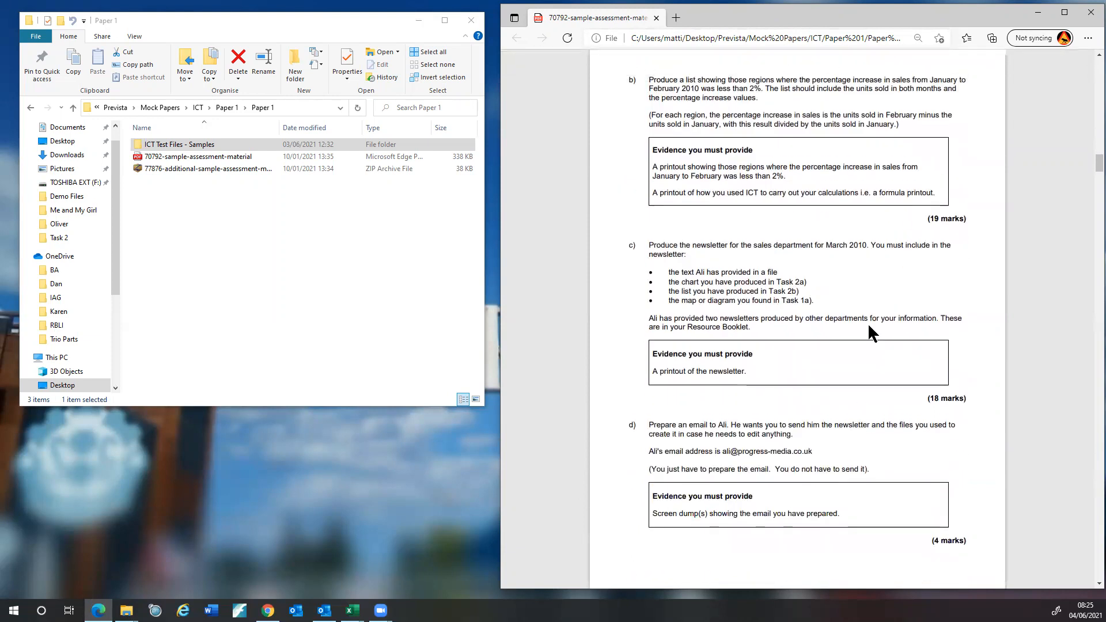
pyautogui.scroll(3, 861, 407)
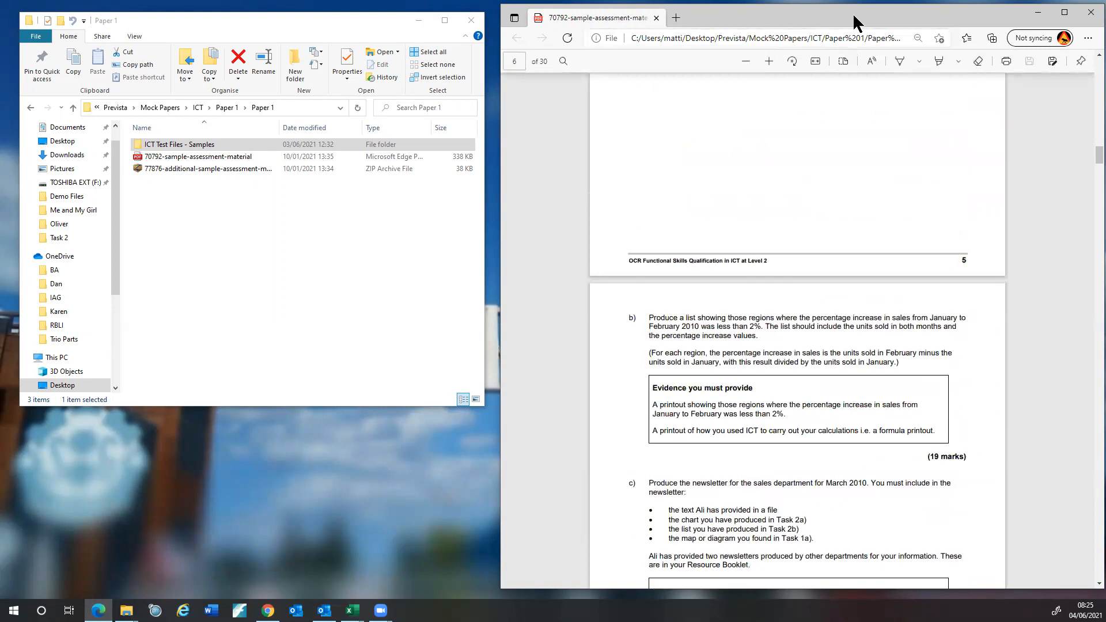
pyautogui.moveTo(859, 23); pyautogui.dragTo(1105, 23)
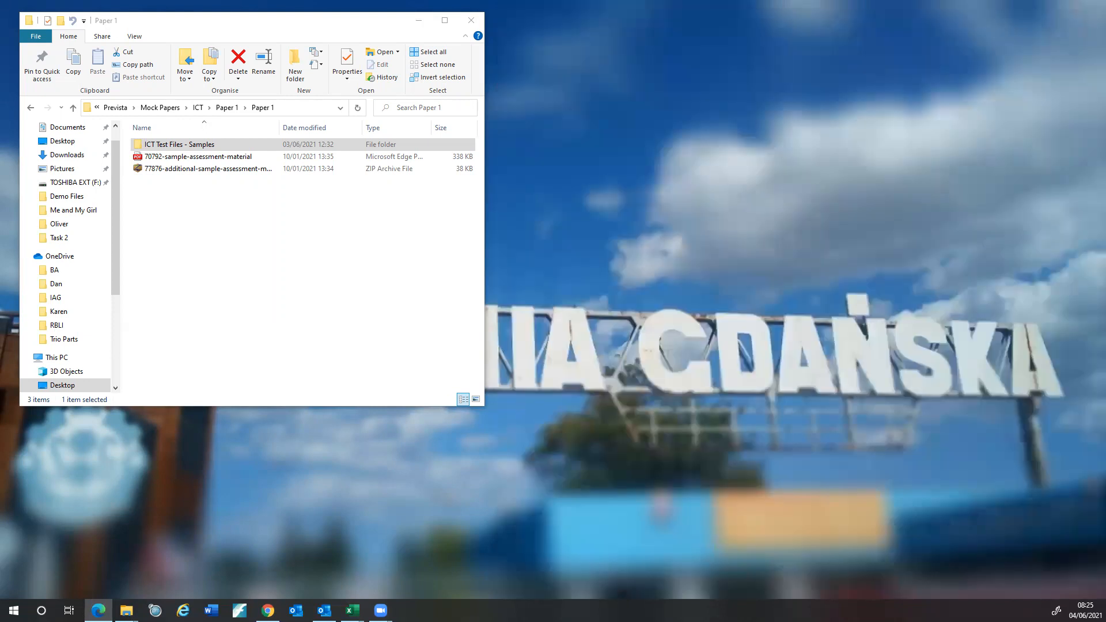
# Step: Extract the 77876 sample assessment ZIP to its suggested folder via Windows Explorer's Extract all
pyautogui.click(165, 169)
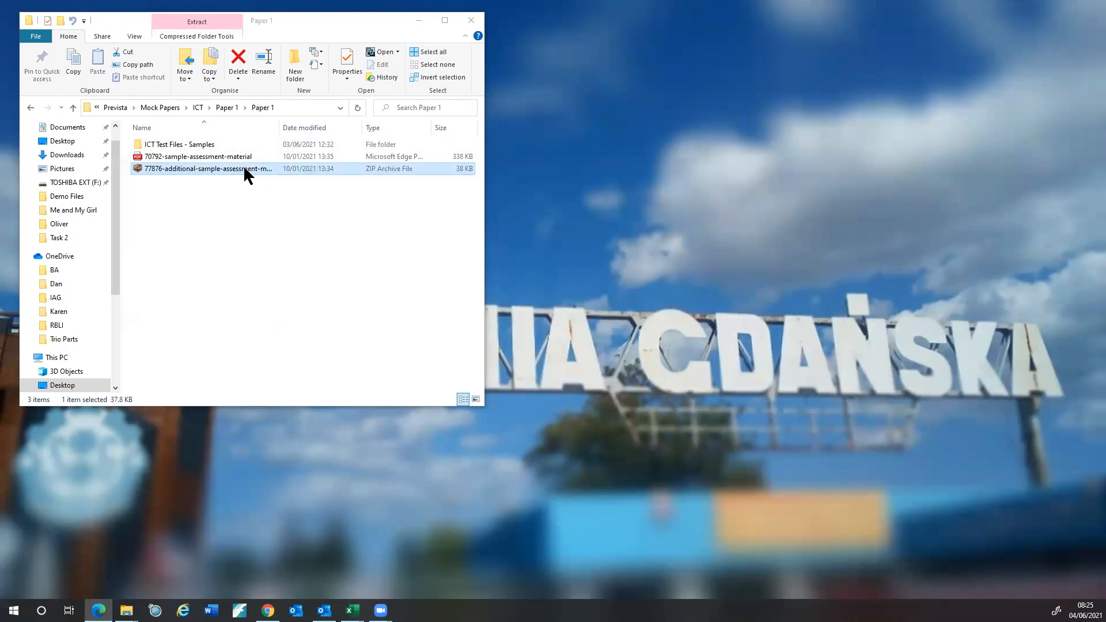
pyautogui.rightClick(245, 168)
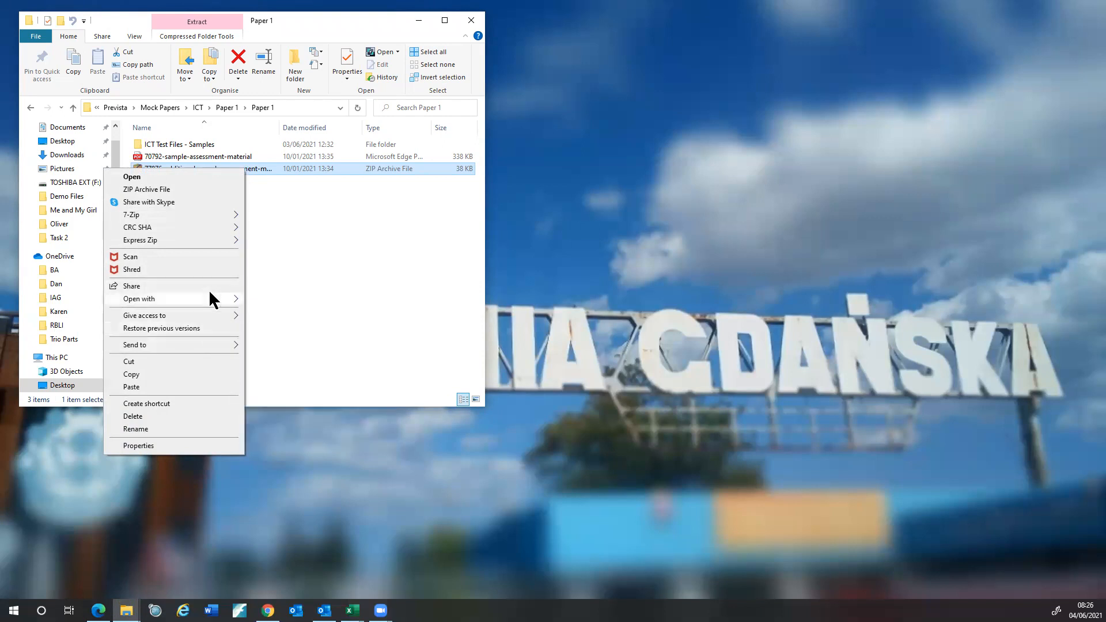
pyautogui.moveTo(210, 291)
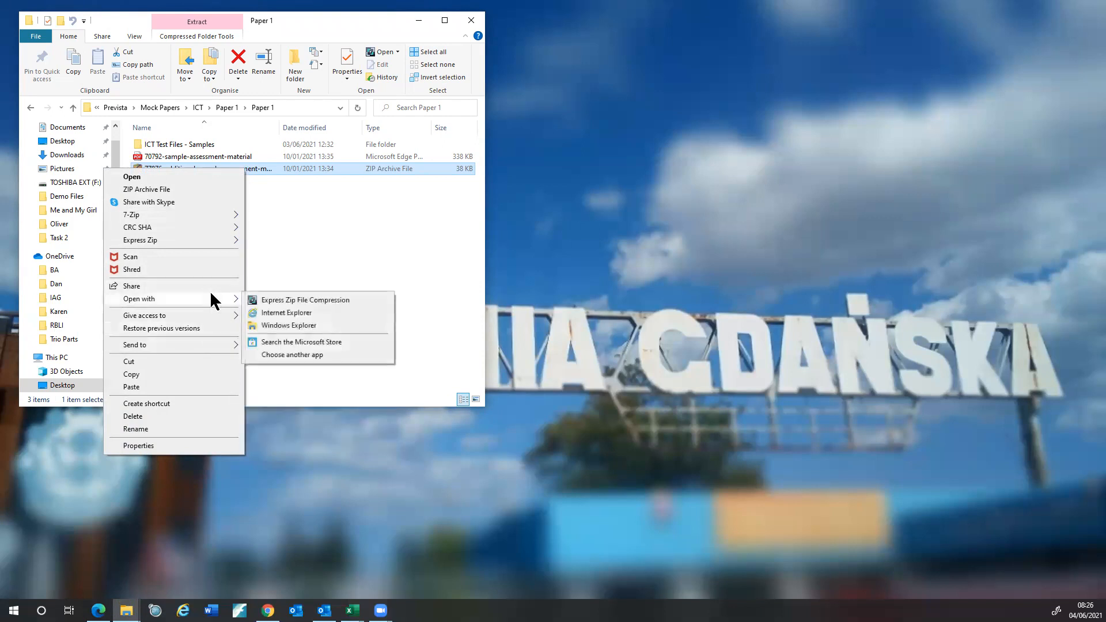
pyautogui.click(282, 326)
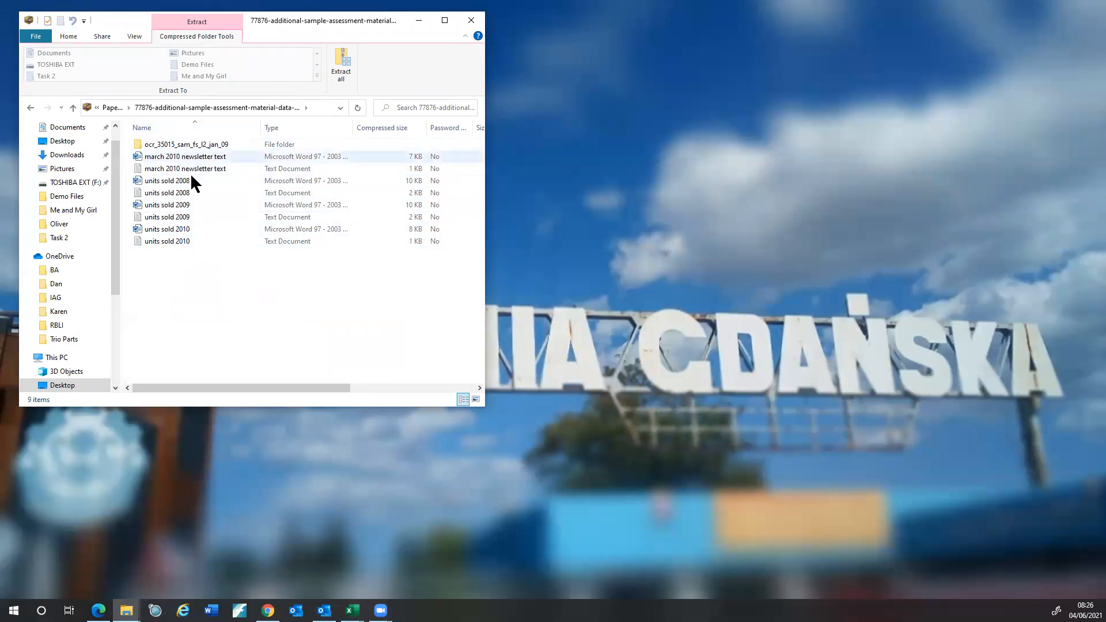
pyautogui.click(340, 72)
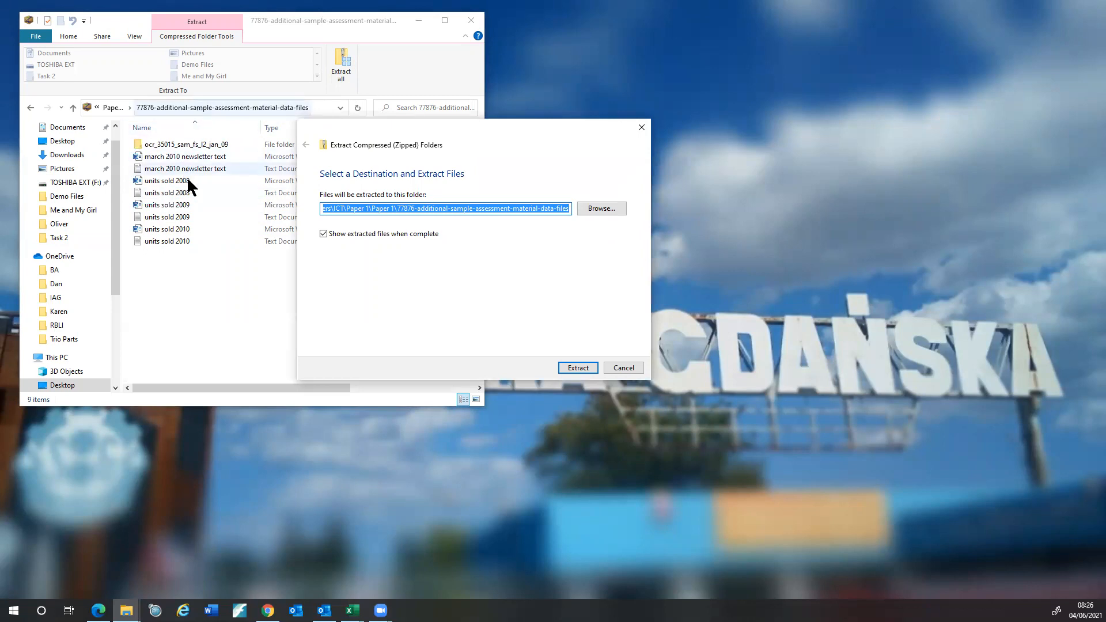
pyautogui.click(578, 368)
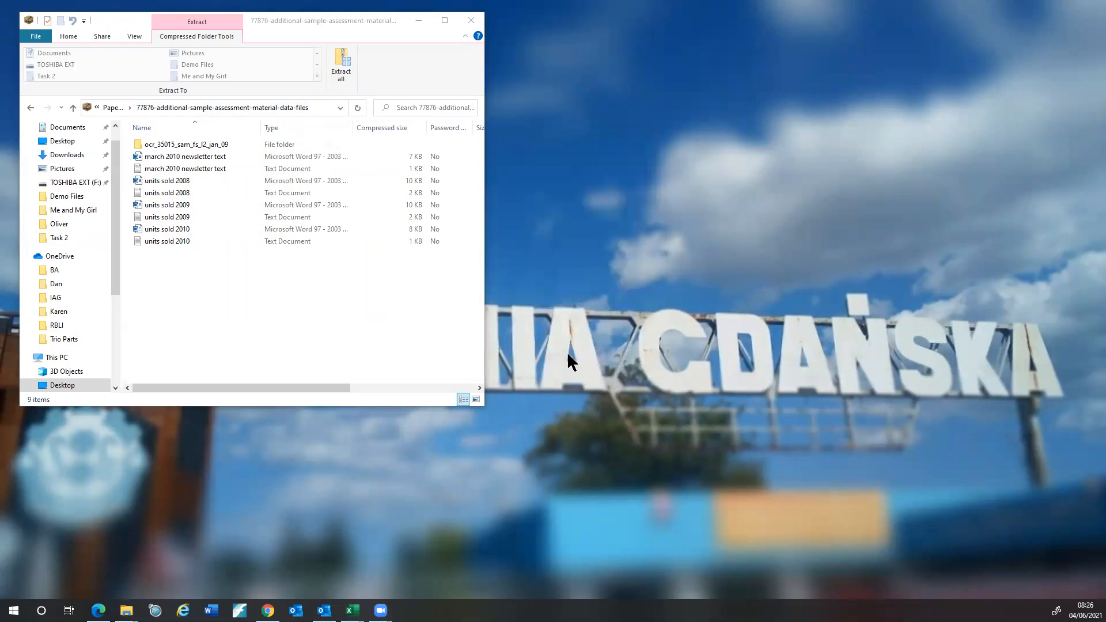
# Step: Open the units sold 2010 Word document from the extracted 77876 folder in Paper 1
pyautogui.click(126, 122)
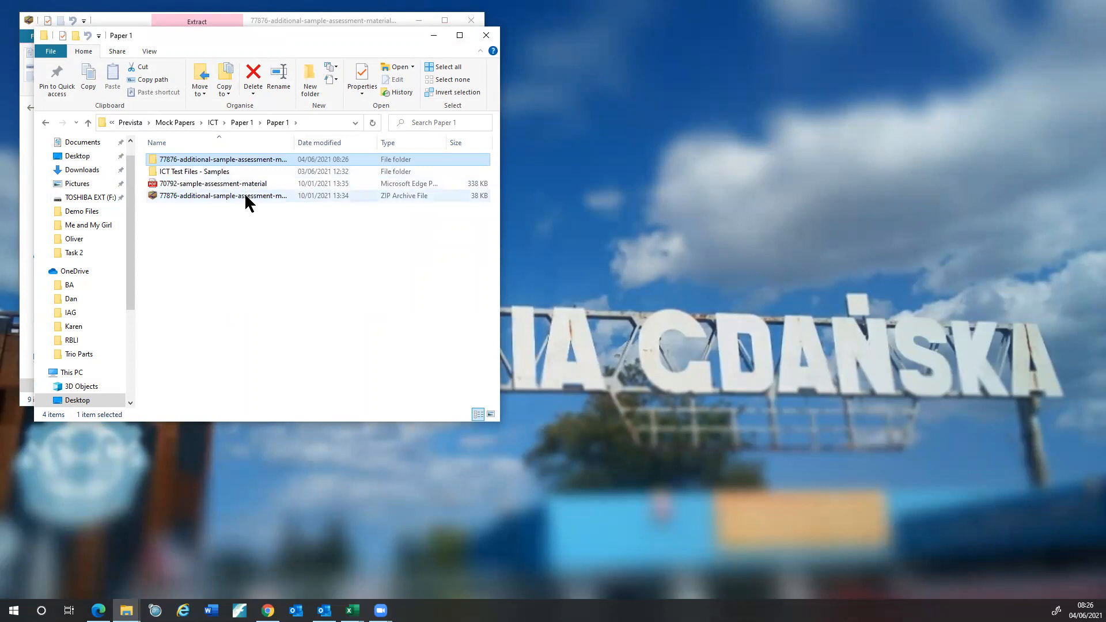
pyautogui.doubleClick(250, 159)
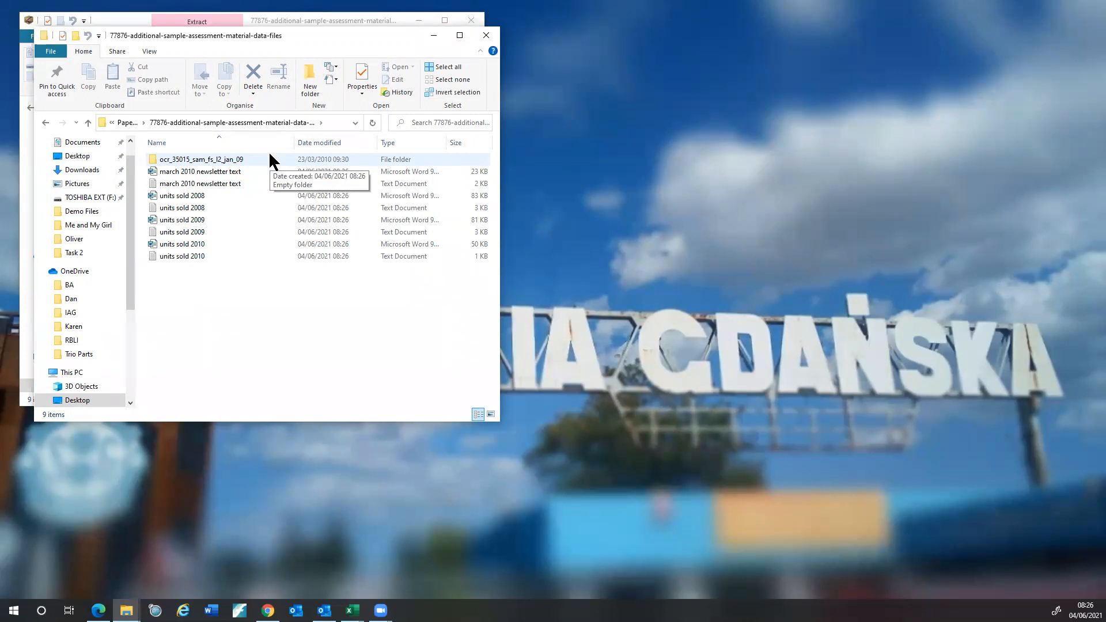
pyautogui.doubleClick(183, 243)
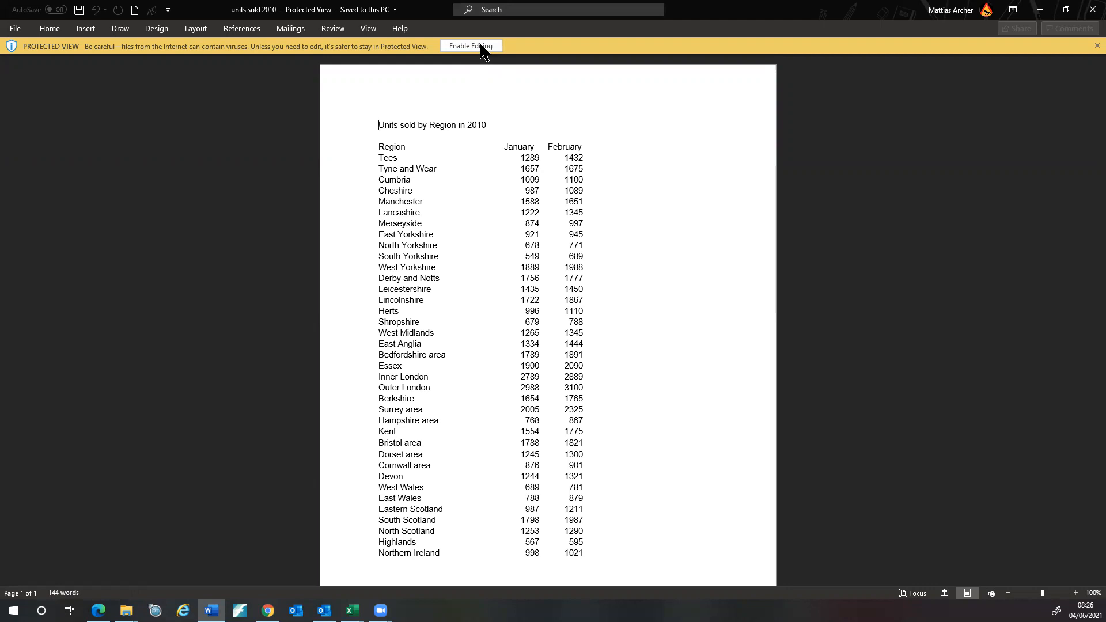
# Step: Enable editing, copy the entire units-sold table, and switch to the blank Excel Book1
pyautogui.click(481, 46)
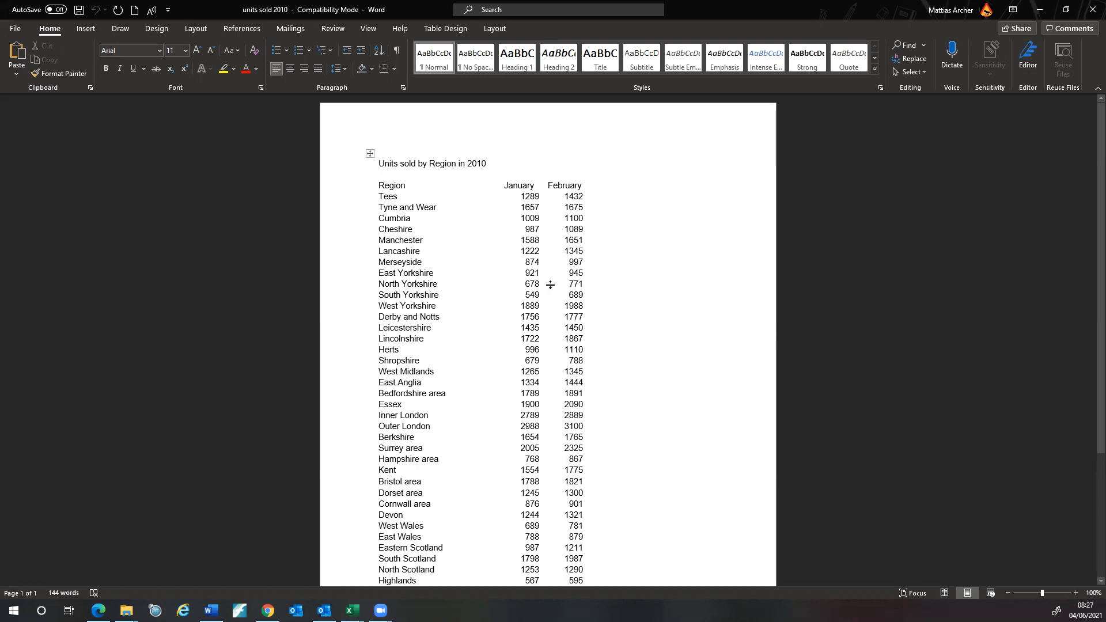
pyautogui.moveTo(377, 164); pyautogui.dragTo(582, 417)
pyautogui.scroll(3, 500, 297)
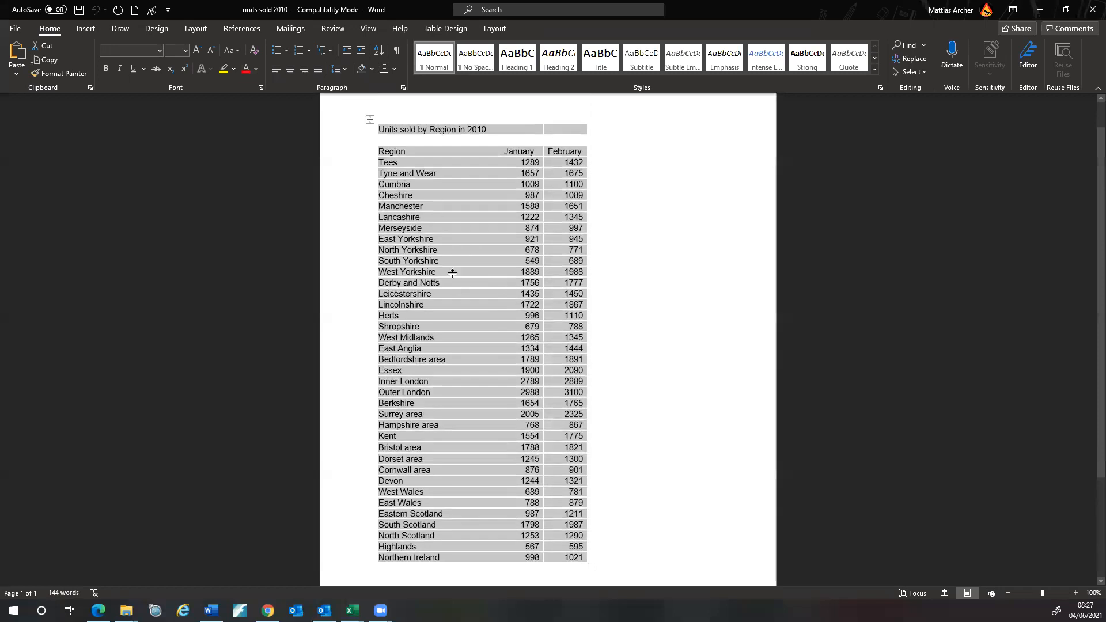
pyautogui.click(558, 251)
pyautogui.hotkey('ctrl', 'a')
pyautogui.rightClick(415, 180)
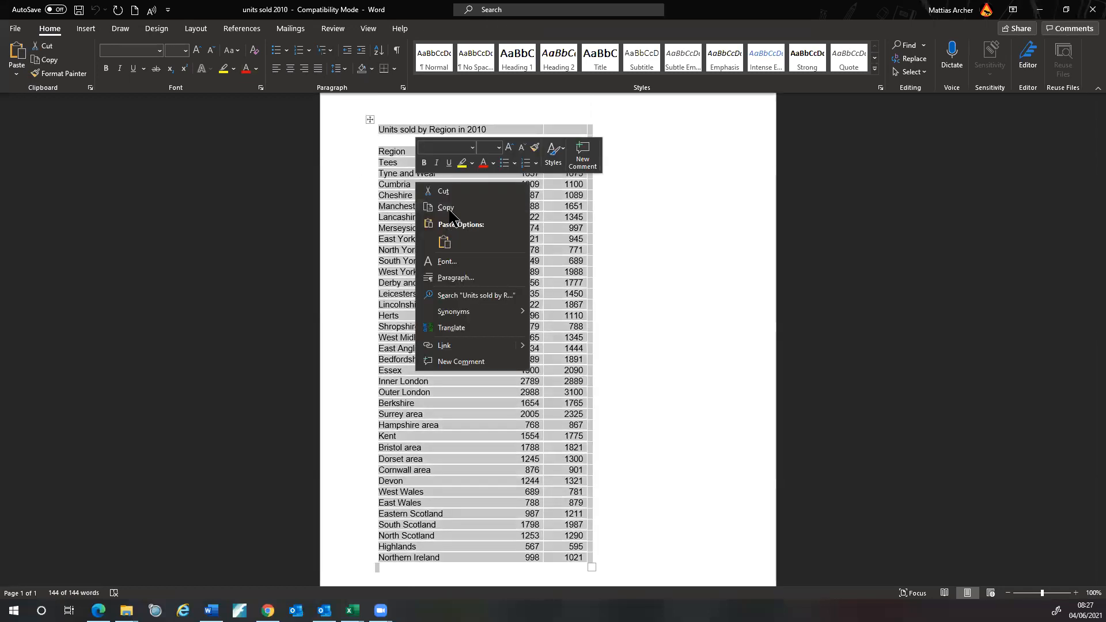
pyautogui.click(447, 208)
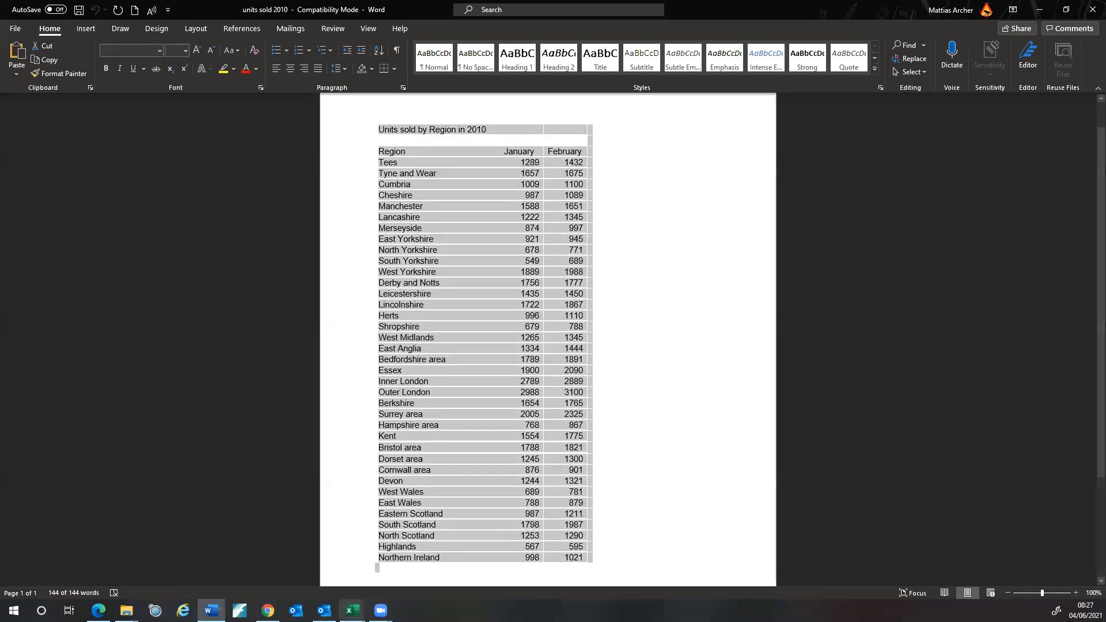
pyautogui.click(353, 610)
pyautogui.click(395, 583)
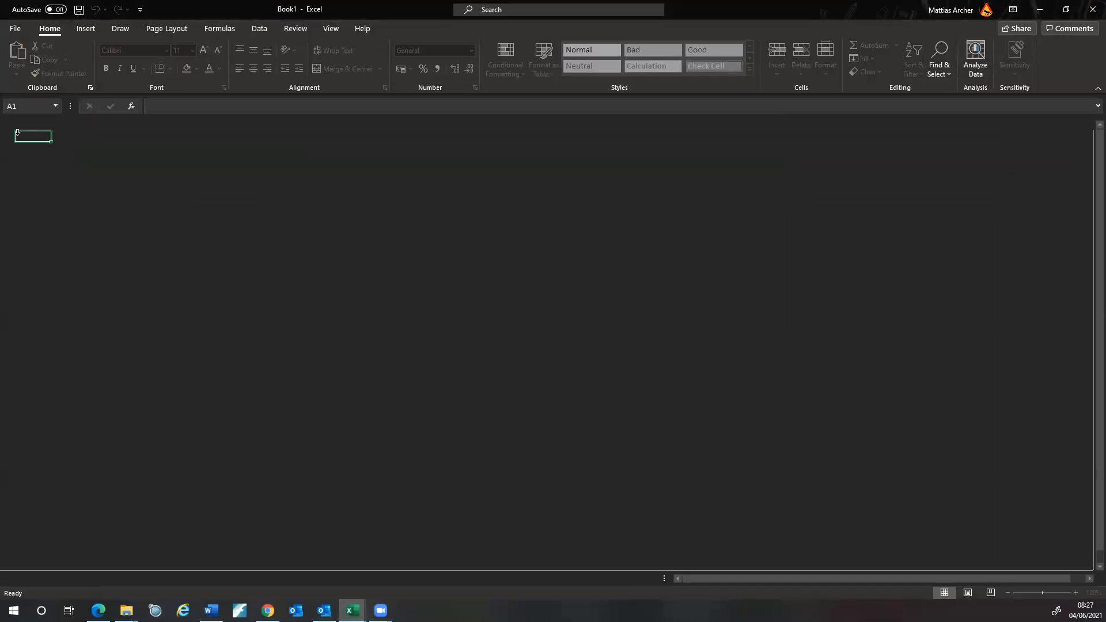
# Step: Paste the units sold table at A1, widen columns A and B, and right-align the B3:C3 headers
pyautogui.rightClick(32, 135)
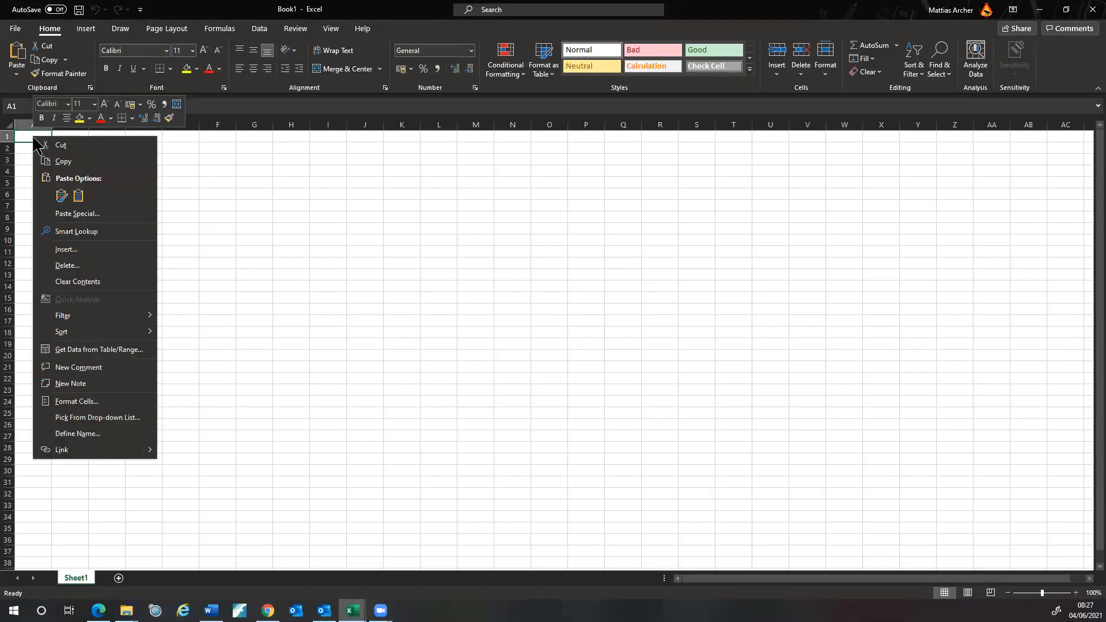
pyautogui.click(60, 196)
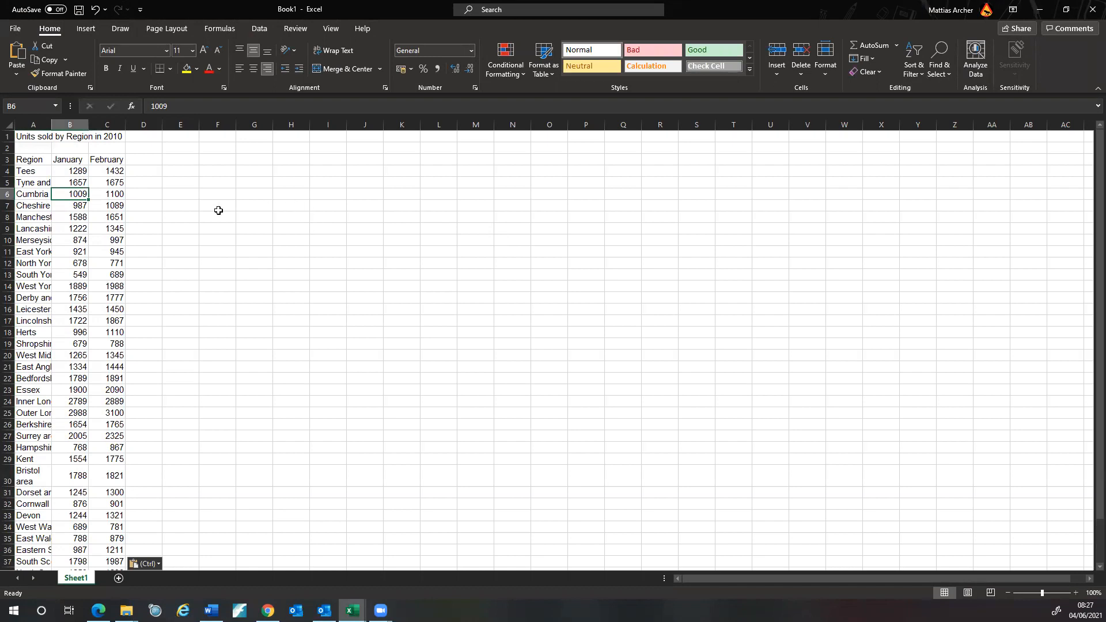
pyautogui.doubleClick(51, 125)
pyautogui.doubleClick(164, 124)
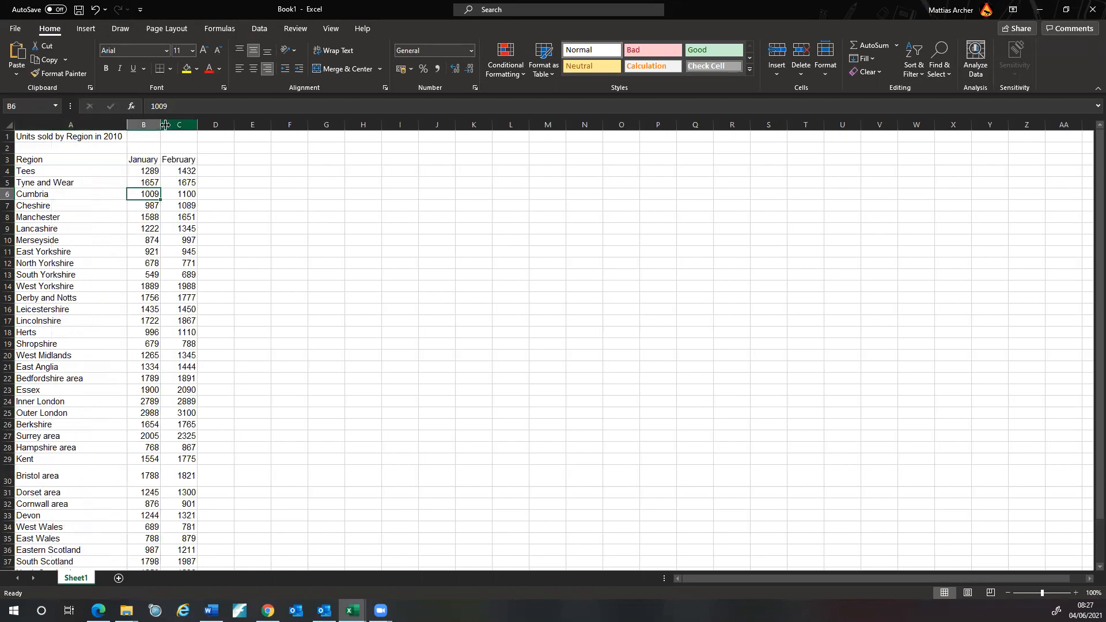
pyautogui.moveTo(160, 124); pyautogui.dragTo(226, 124)
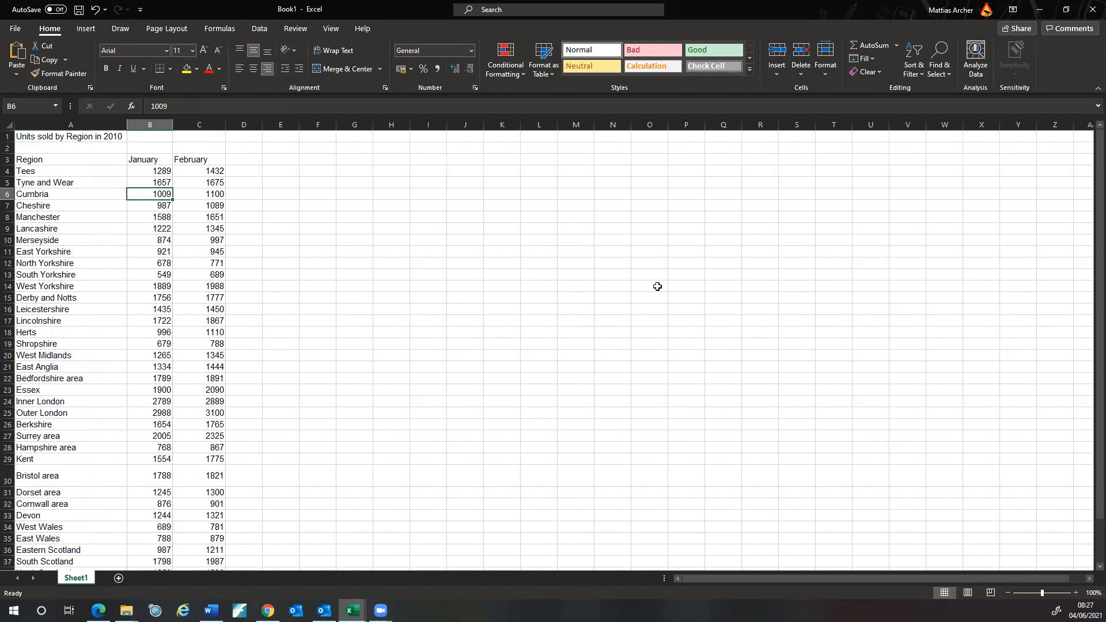
pyautogui.moveTo(204, 159); pyautogui.dragTo(204, 159)
pyautogui.click(267, 69)
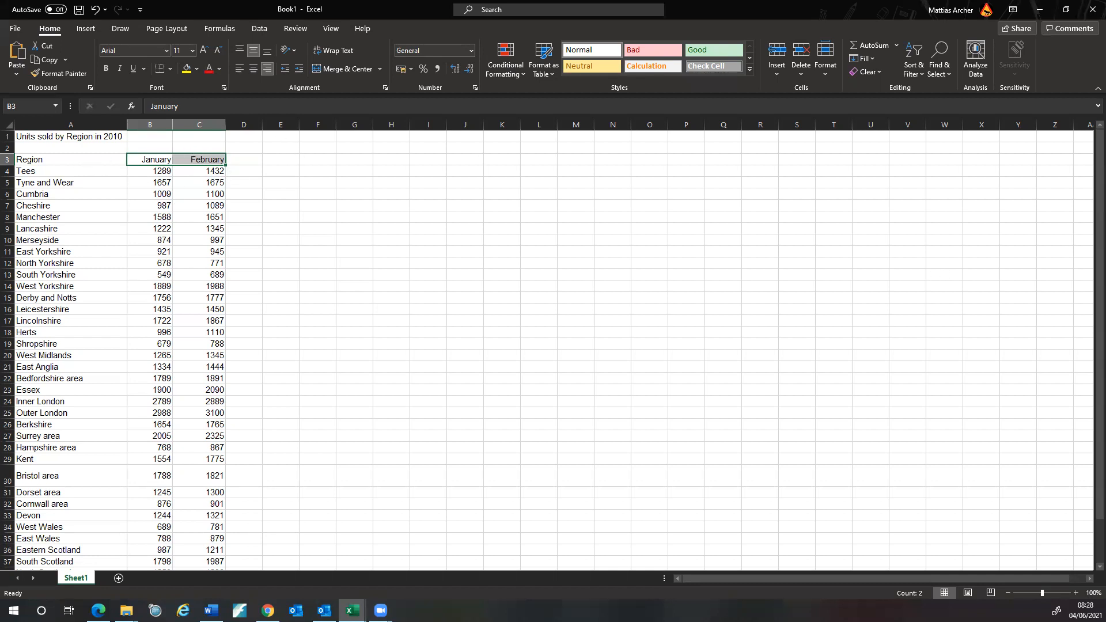
# Step: Enter the heading 'Units Sold To Date' in cell D3
pyautogui.click(256, 160)
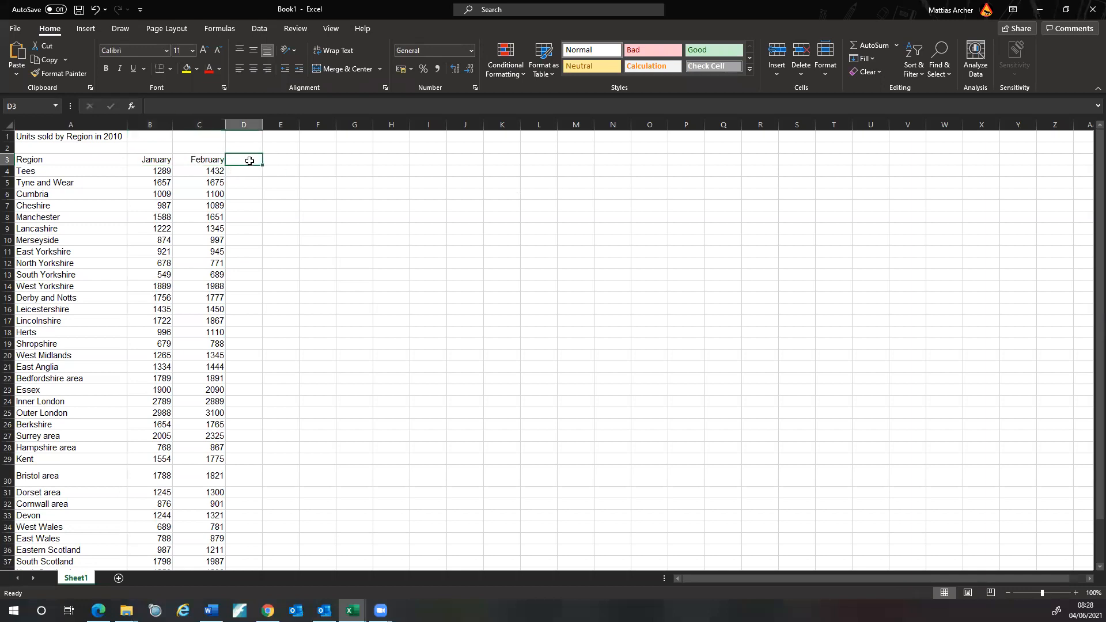
pyautogui.write('U')
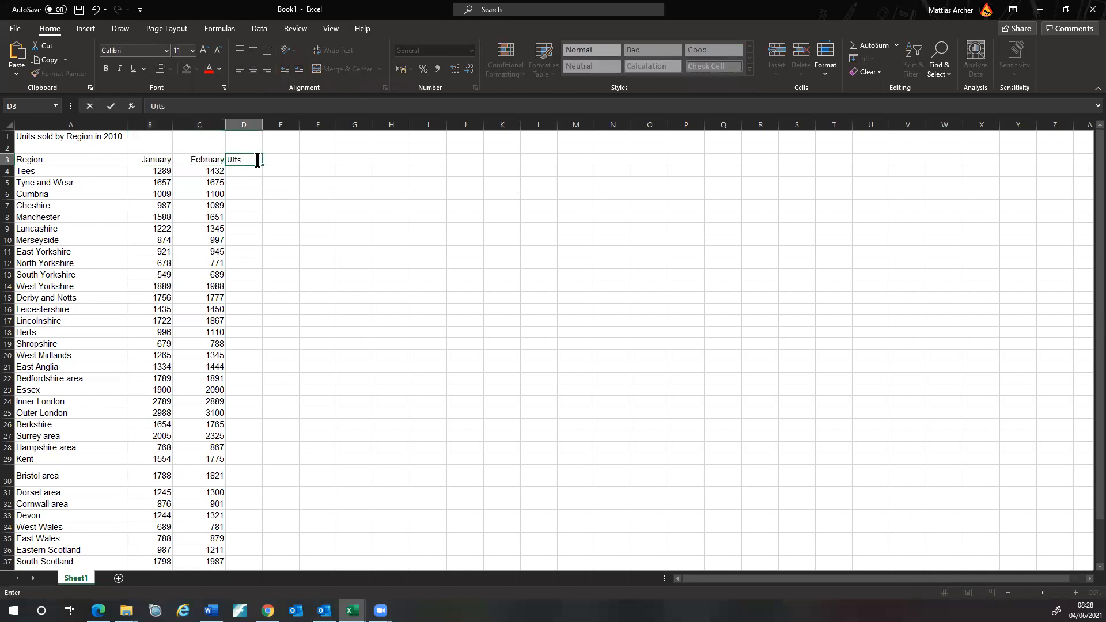
pyautogui.write('NI')
pyautogui.press('BackSpace')
pyautogui.press('BackSpace')
pyautogui.press('BackSpace')
pyautogui.write('nits')
pyautogui.press('BackSpace')
pyautogui.press('BackSpace')
pyautogui.press('BackSpace')
pyautogui.write('Units S')
pyautogui.write('old to ')
pyautogui.write('date')
pyautogui.click(269, 163)
pyautogui.press('BackSpace')
pyautogui.write('T')
pyautogui.click(281, 155)
pyautogui.press('BackSpace')
pyautogui.write('D')
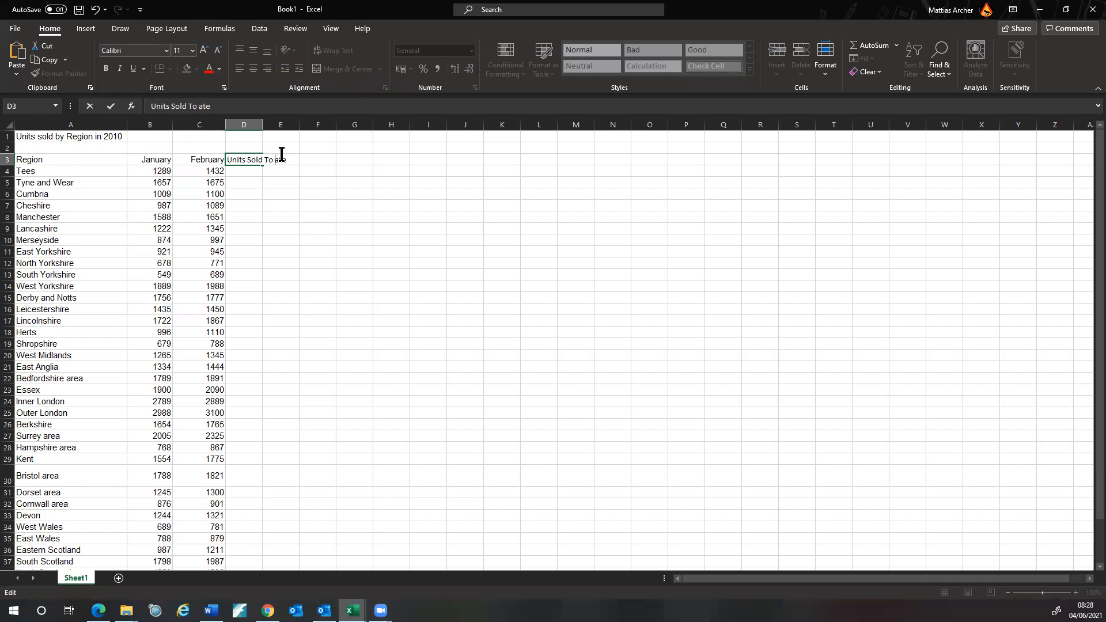
pyautogui.click(362, 218)
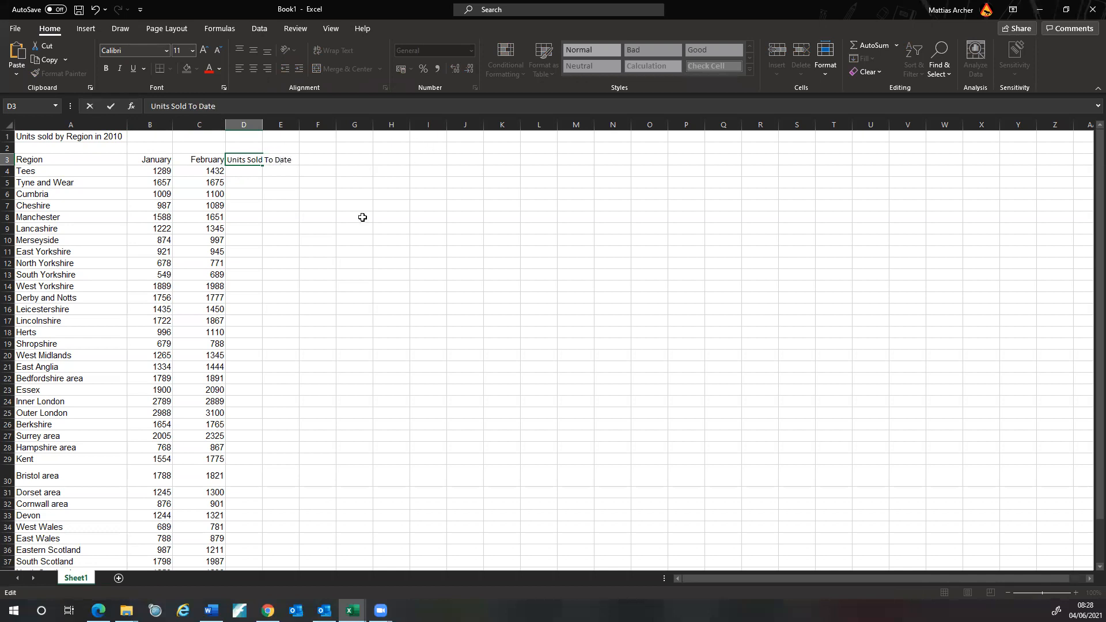
# Step: Enter 'Increase' in E3, widen columns D and E to fit, and begin a SUM formula in D4
pyautogui.click(296, 163)
pyautogui.write('INCreas')
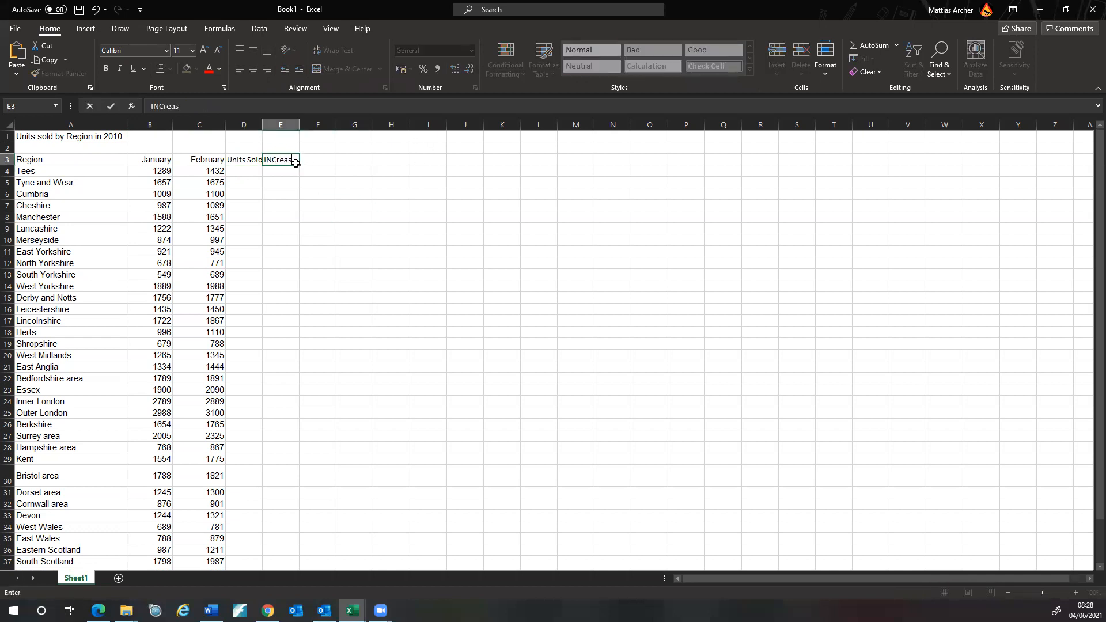
pyautogui.press('BackSpace')
pyautogui.press('BackSpace')
pyautogui.press('BackSpace')
pyautogui.press('BackSpace')
pyautogui.write('ncrease')
pyautogui.click(339, 239)
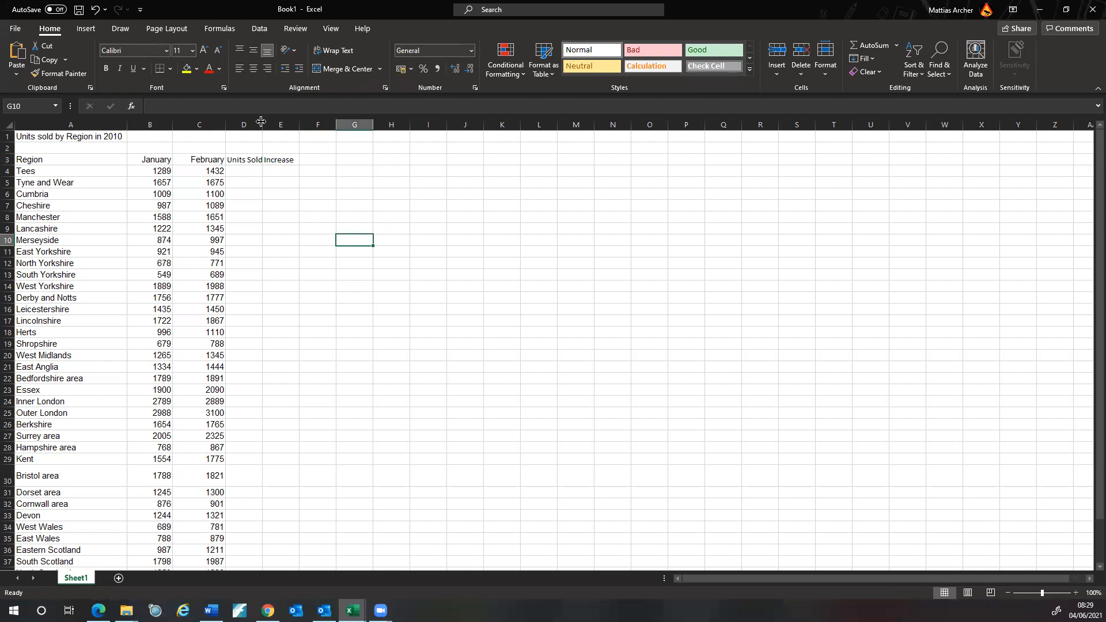
pyautogui.doubleClick(262, 121)
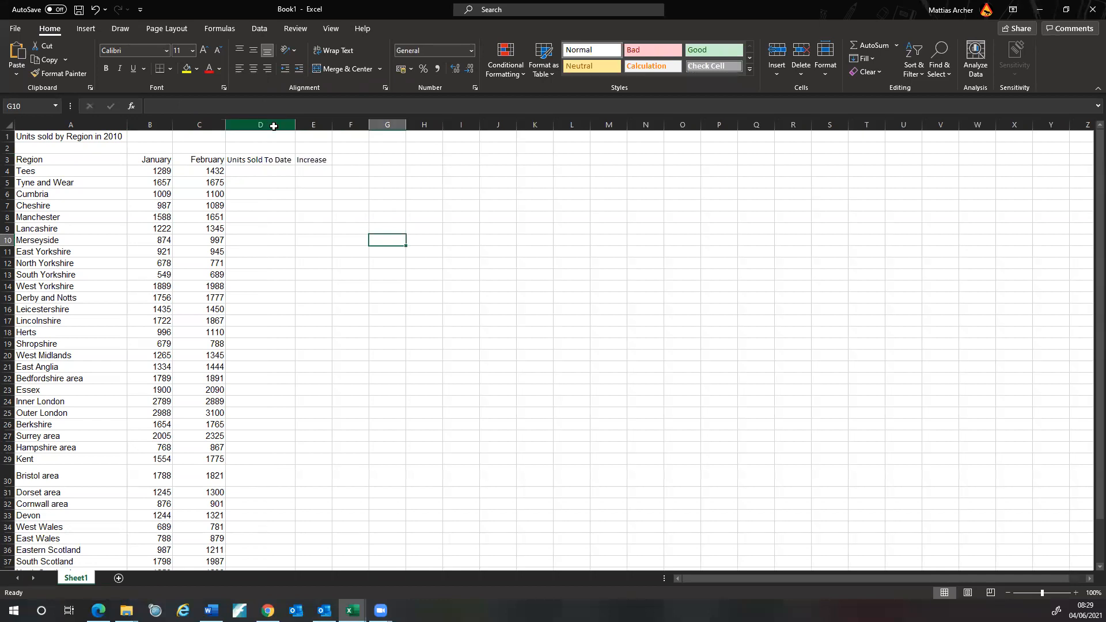
pyautogui.moveTo(333, 125); pyautogui.dragTo(350, 125)
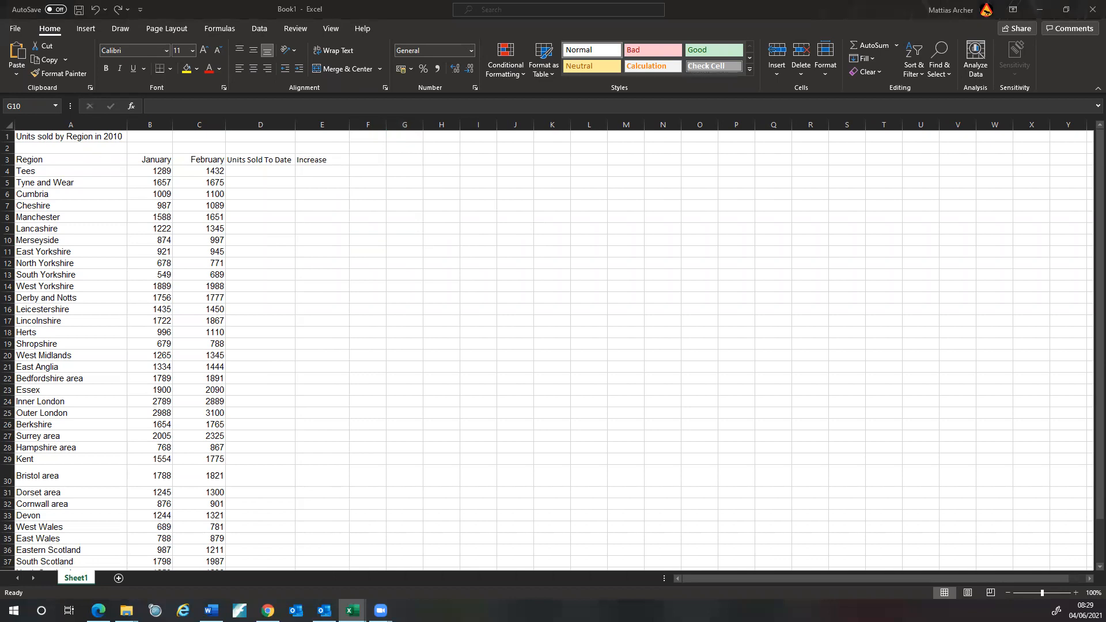
pyautogui.click(256, 168)
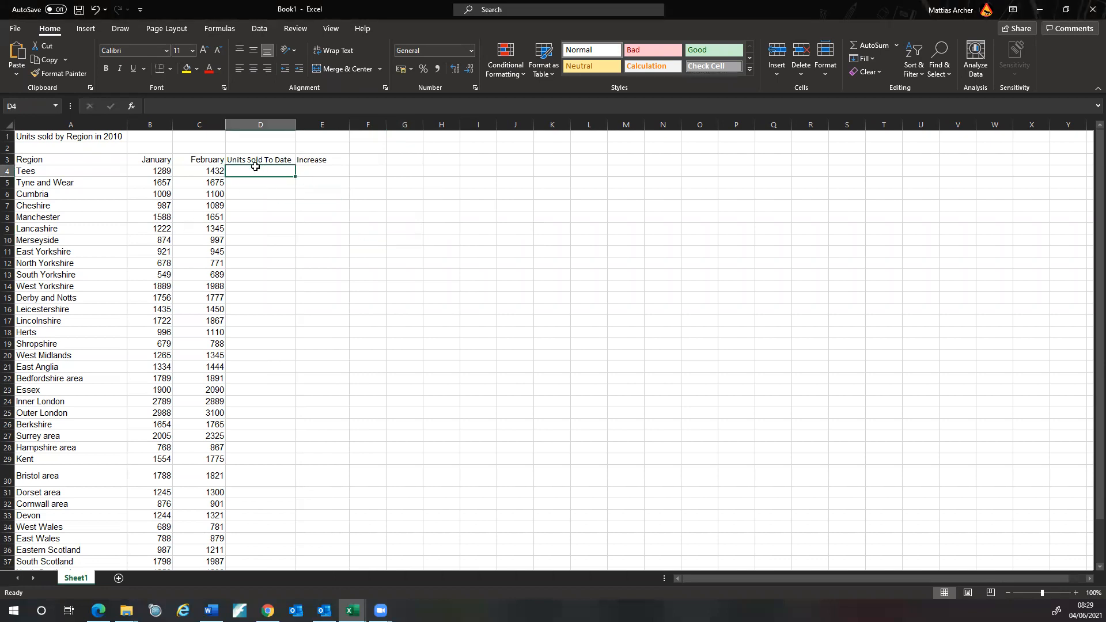
pyautogui.write('=')
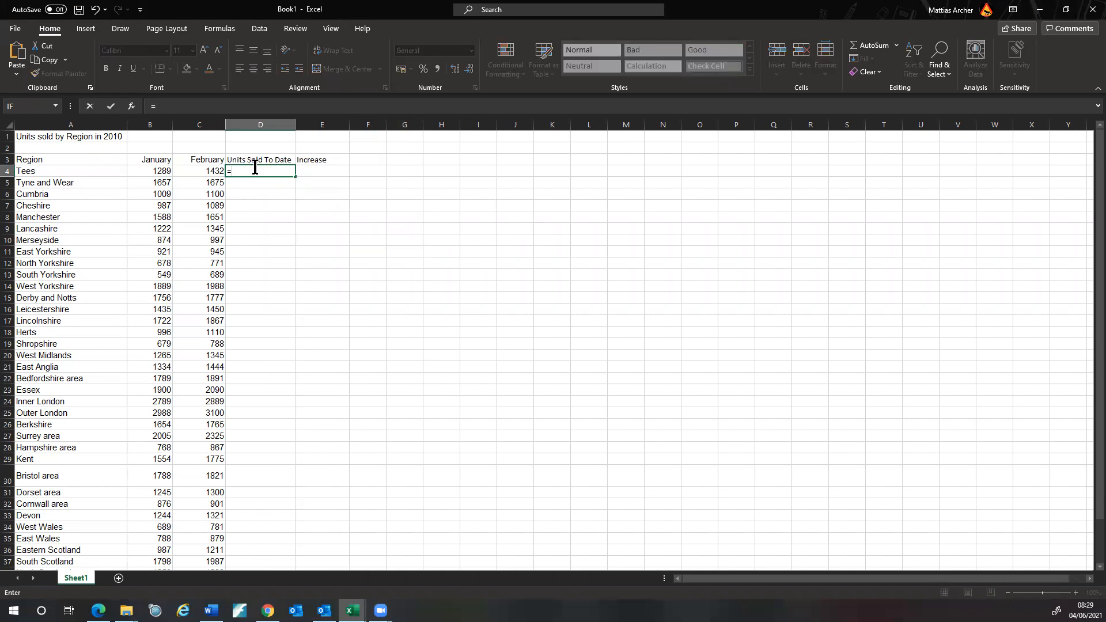
pyautogui.write('SM')
# Step: Complete =SUM(B4+C4) in D4 so Tees' units sold to date show 2721
pyautogui.press('BackSpace')
pyautogui.write('UM')
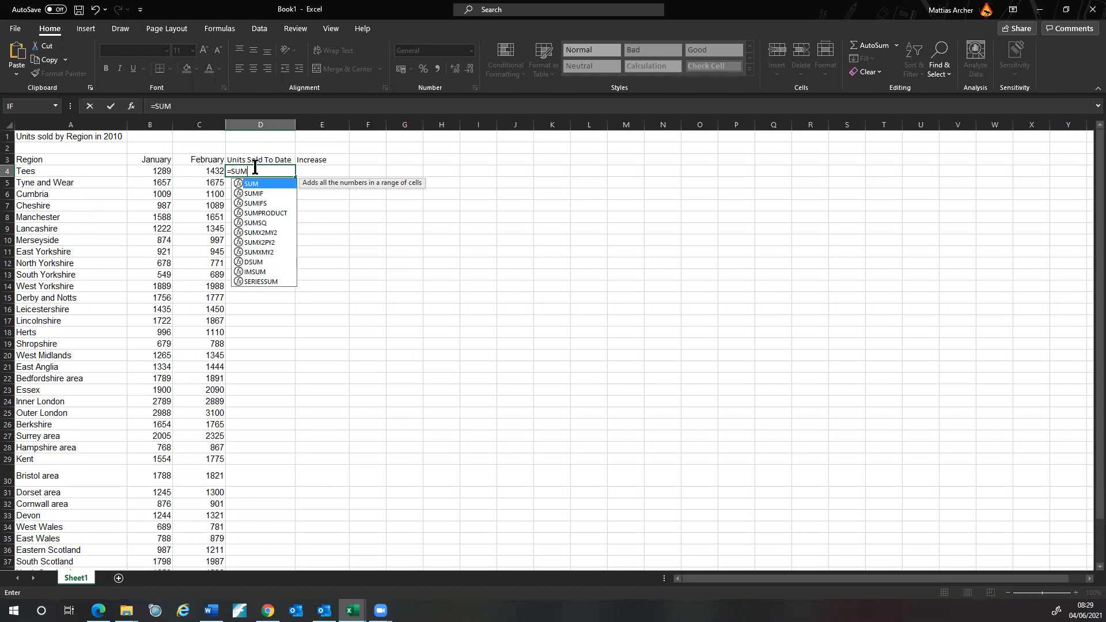
pyautogui.write('(')
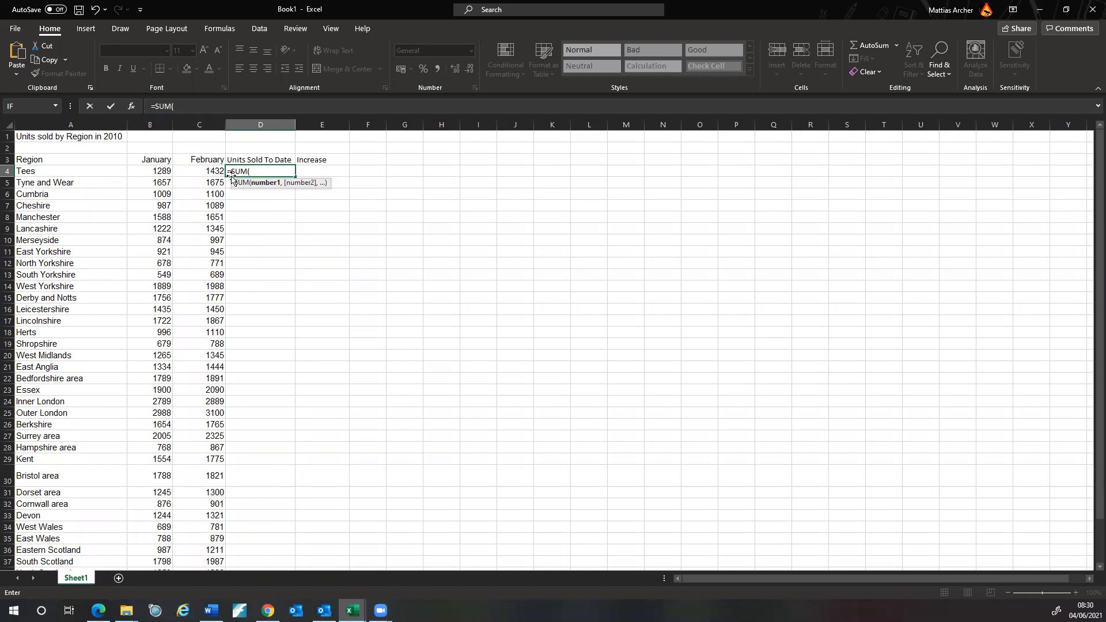
pyautogui.click(156, 171)
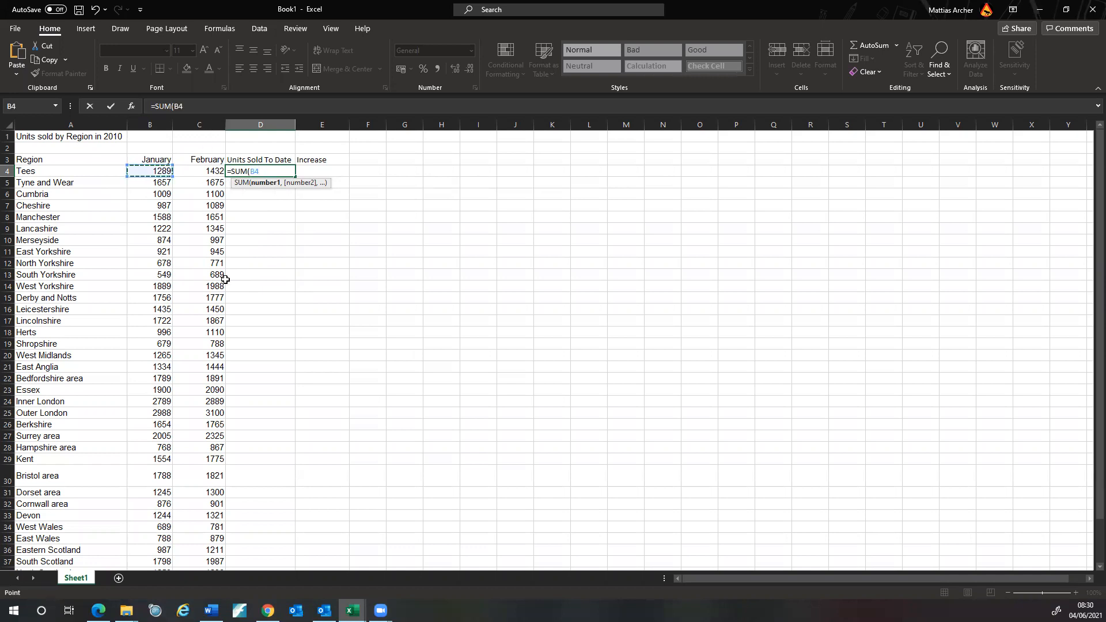
pyautogui.write('+')
pyautogui.click(202, 171)
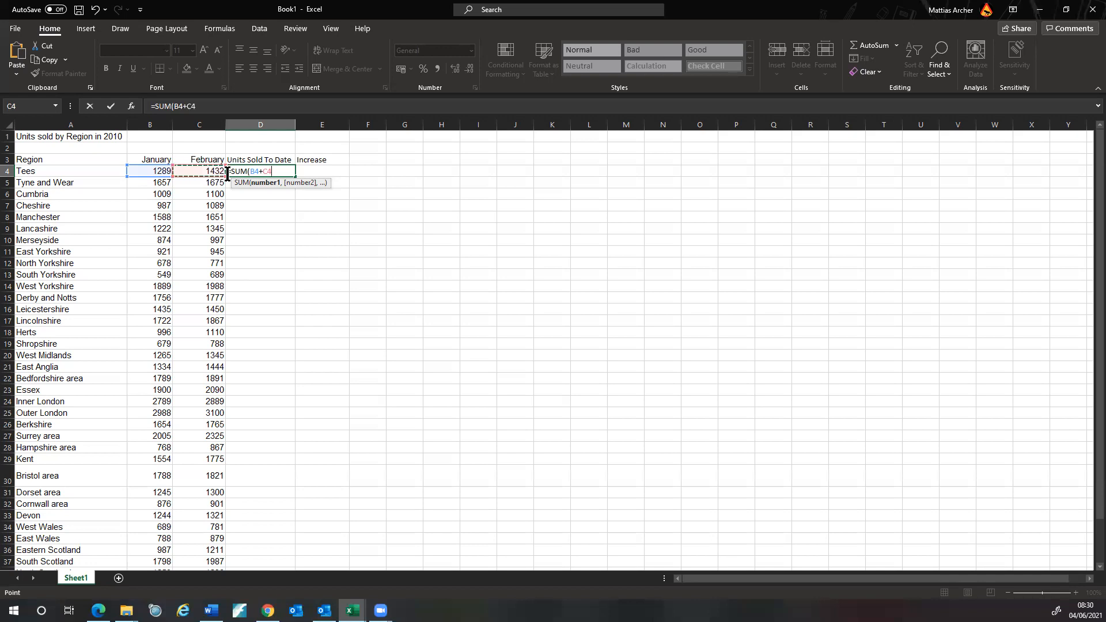
pyautogui.write(')')
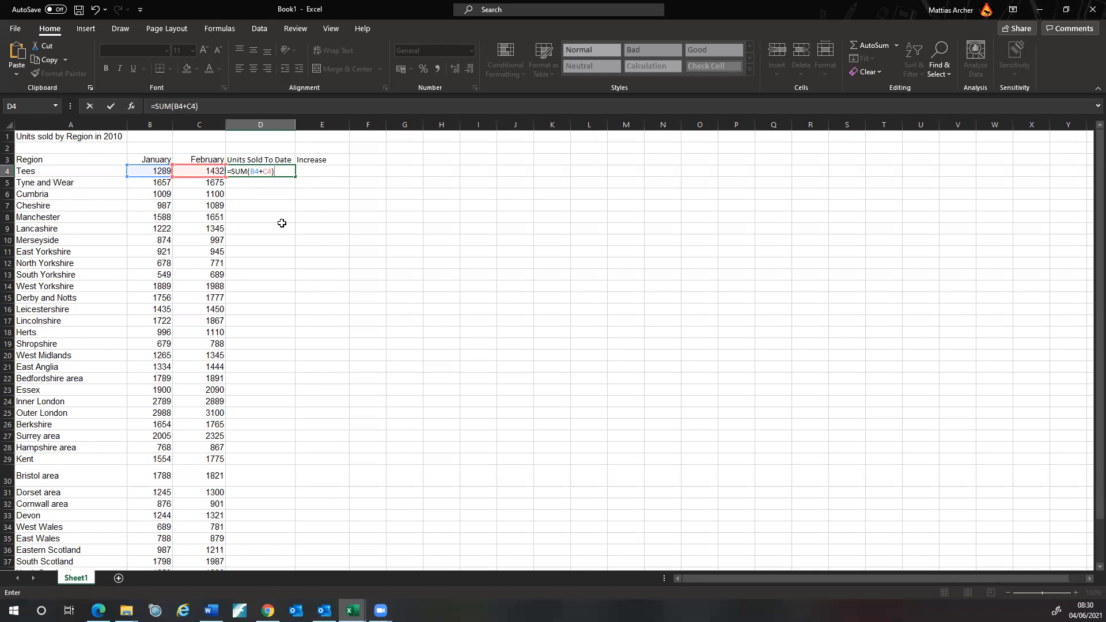
pyautogui.click(291, 228)
pyautogui.click(290, 171)
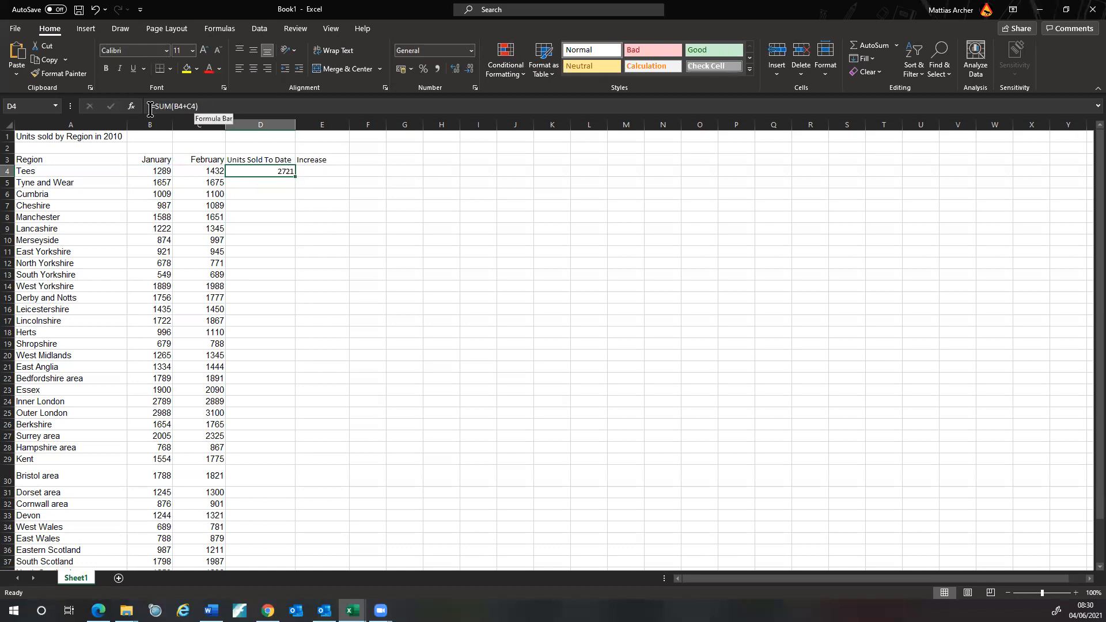
# Step: Fill D4's total down to row 40, reduce row 30's height, and check the D4, B4 and C4 values
pyautogui.moveTo(295, 175); pyautogui.dragTo(269, 554)
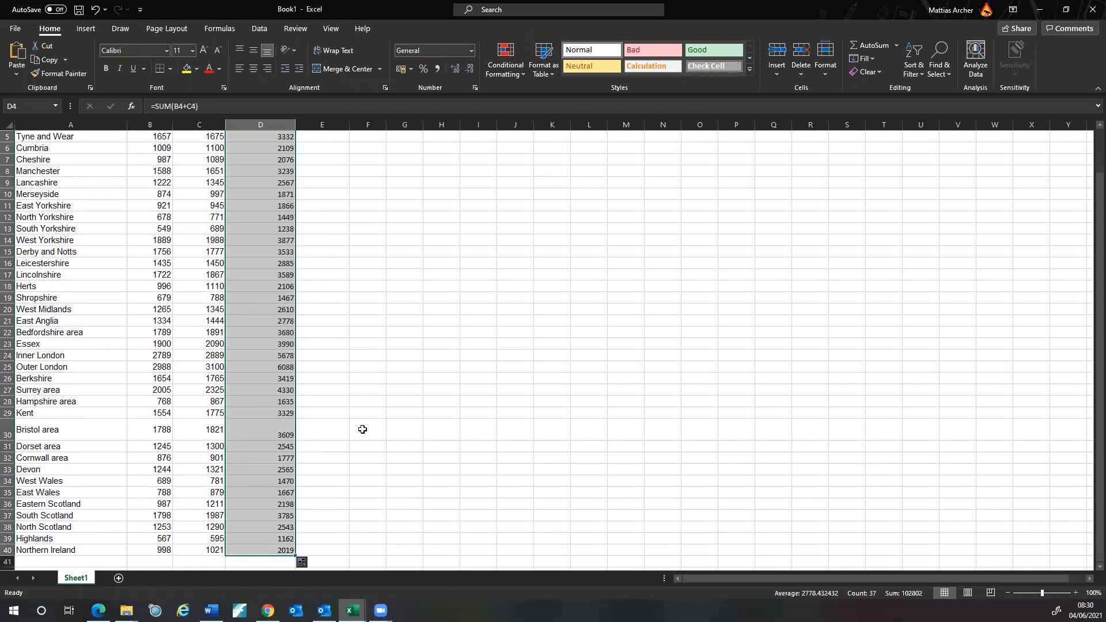
pyautogui.moveTo(7, 440); pyautogui.dragTo(6, 433)
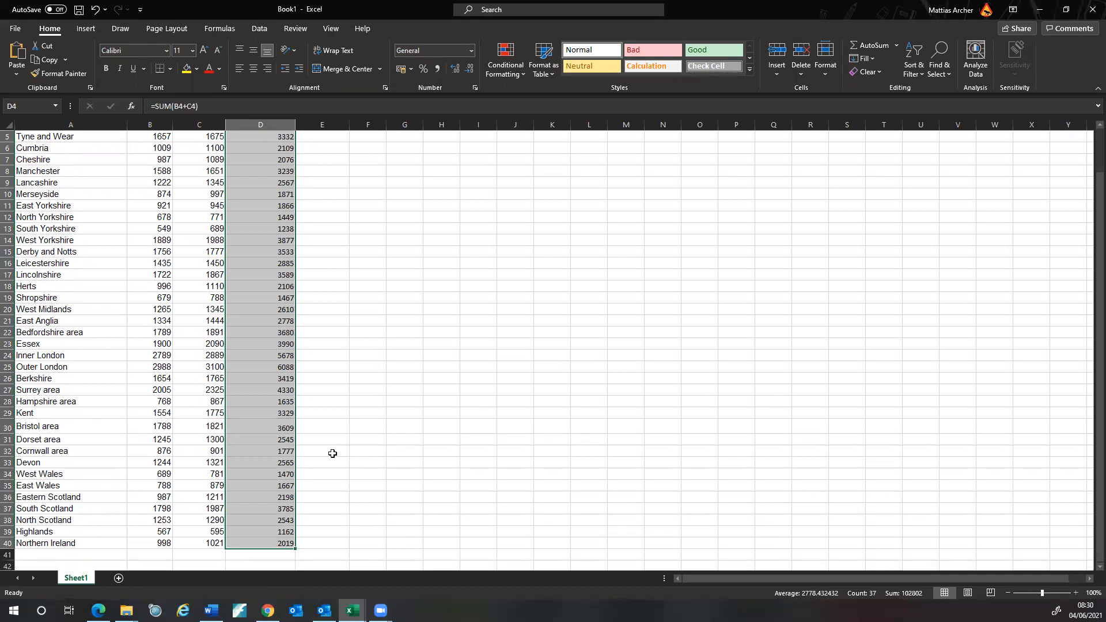
pyautogui.scroll(2, 355, 403)
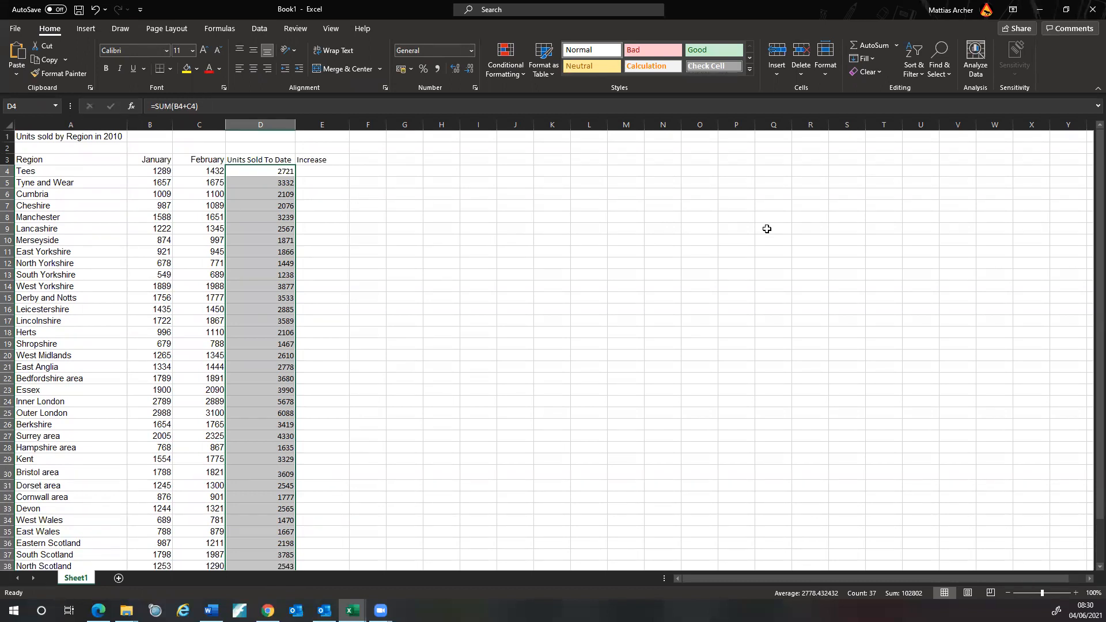
pyautogui.click(324, 167)
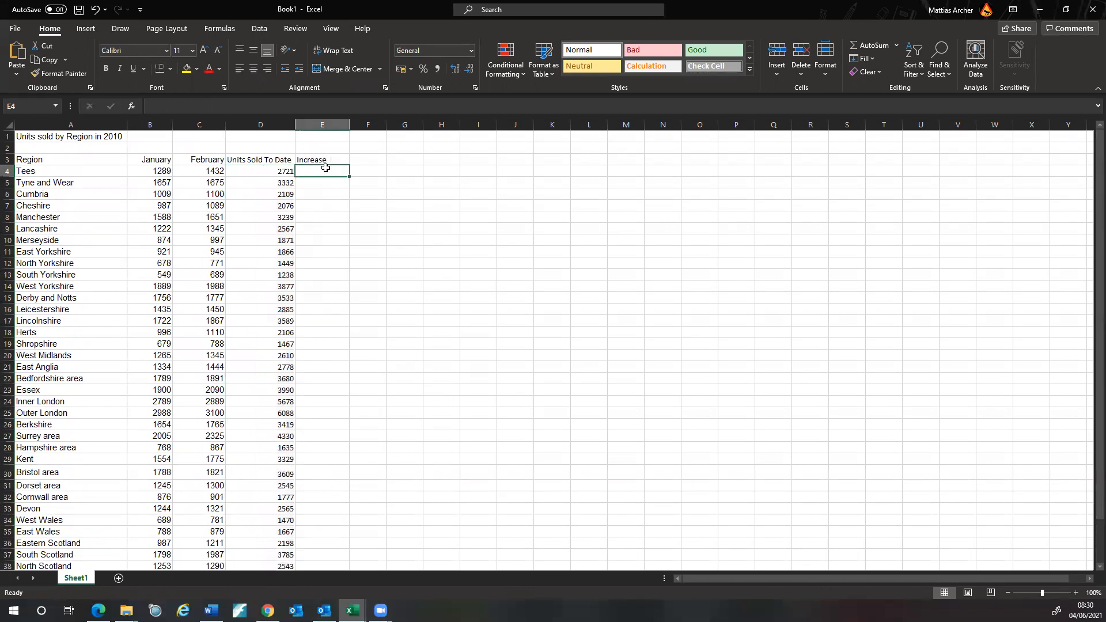
pyautogui.click(281, 173)
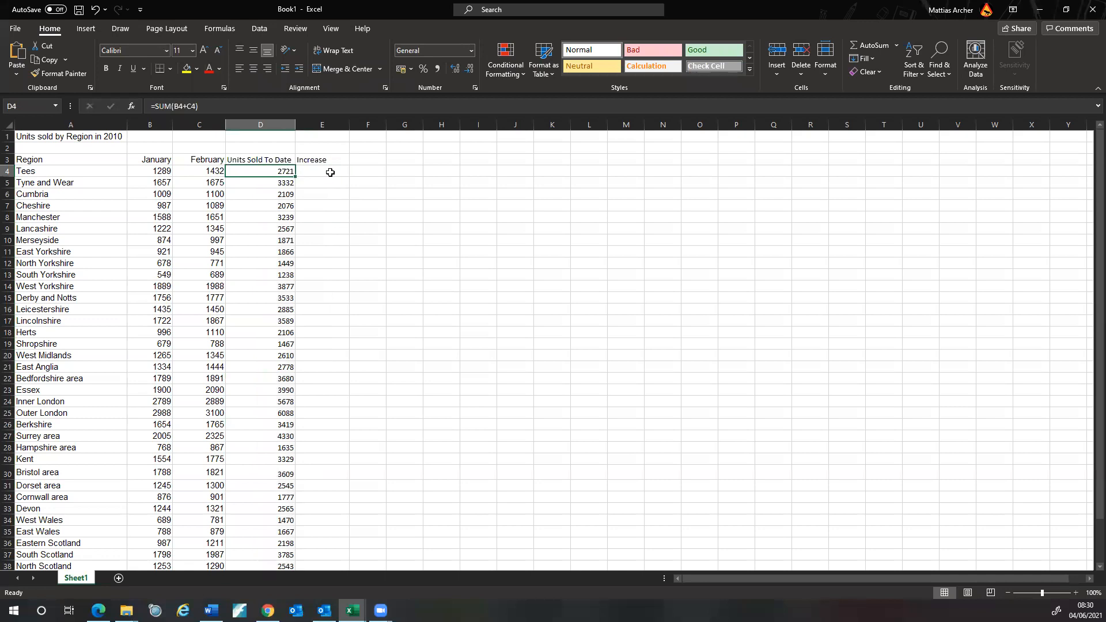
pyautogui.click(161, 173)
pyautogui.click(209, 173)
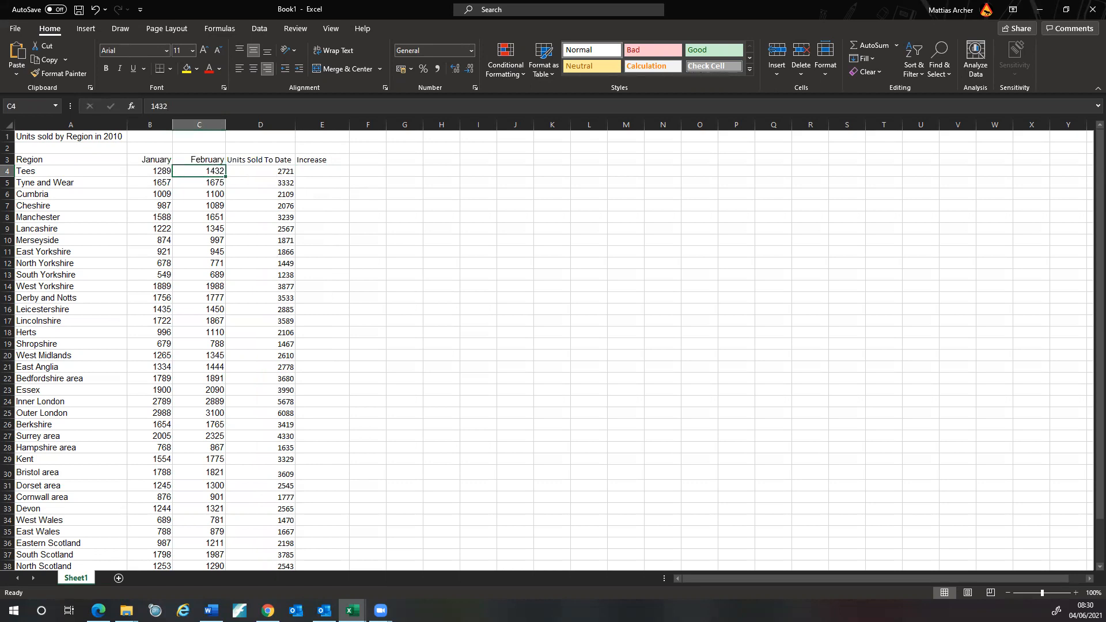
pyautogui.click(327, 171)
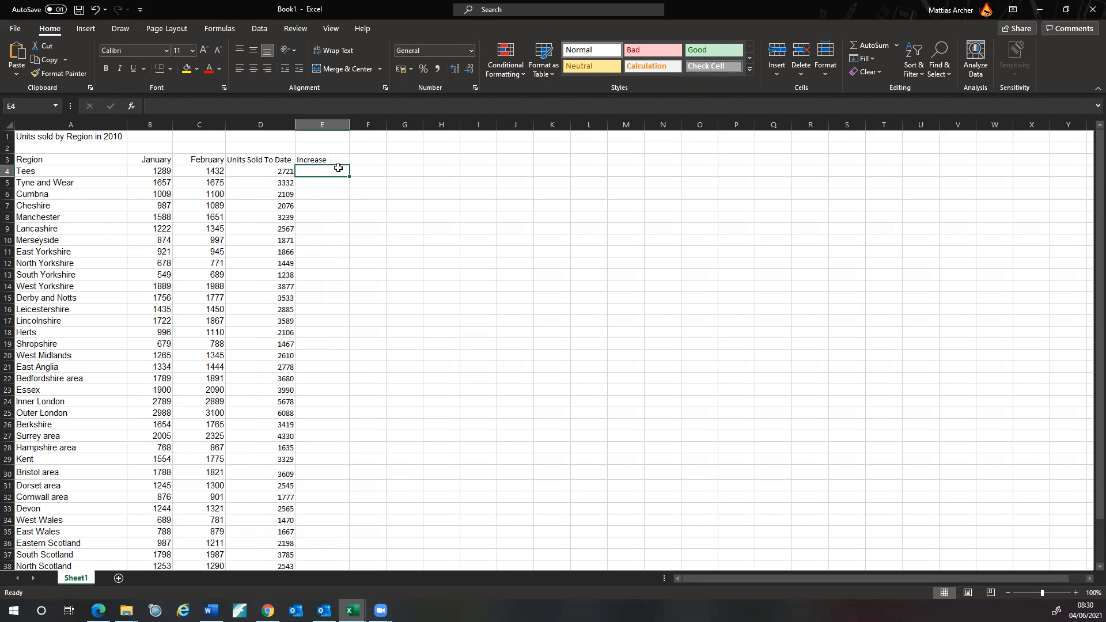
# Step: Start a SUM formula in E4 and reread the task in the assessment PDF
pyautogui.write('=SUM')
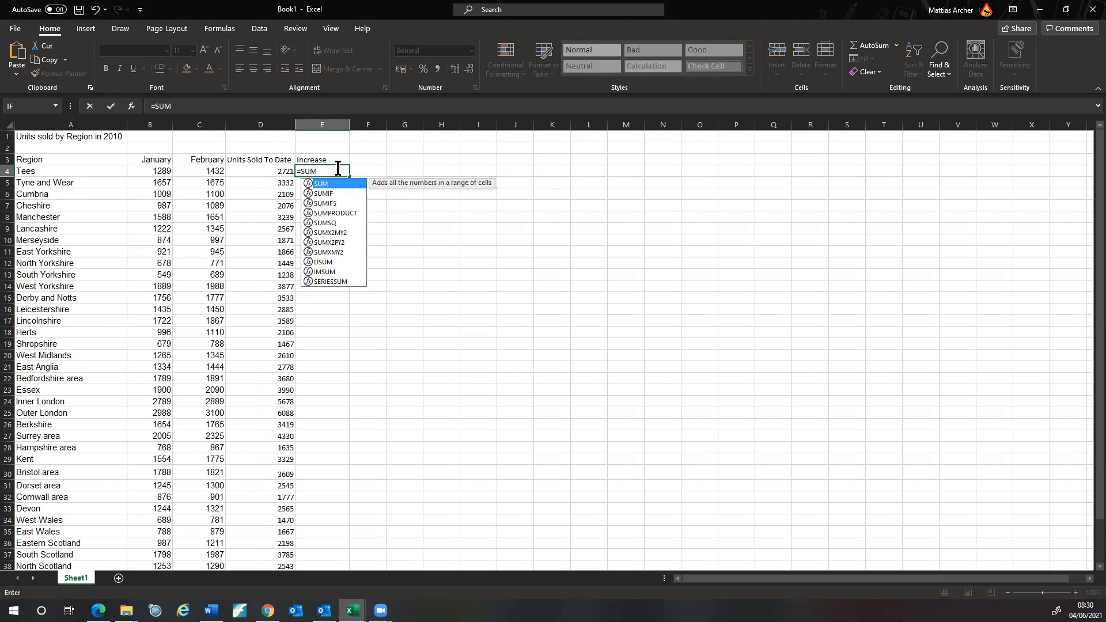
pyautogui.write('(')
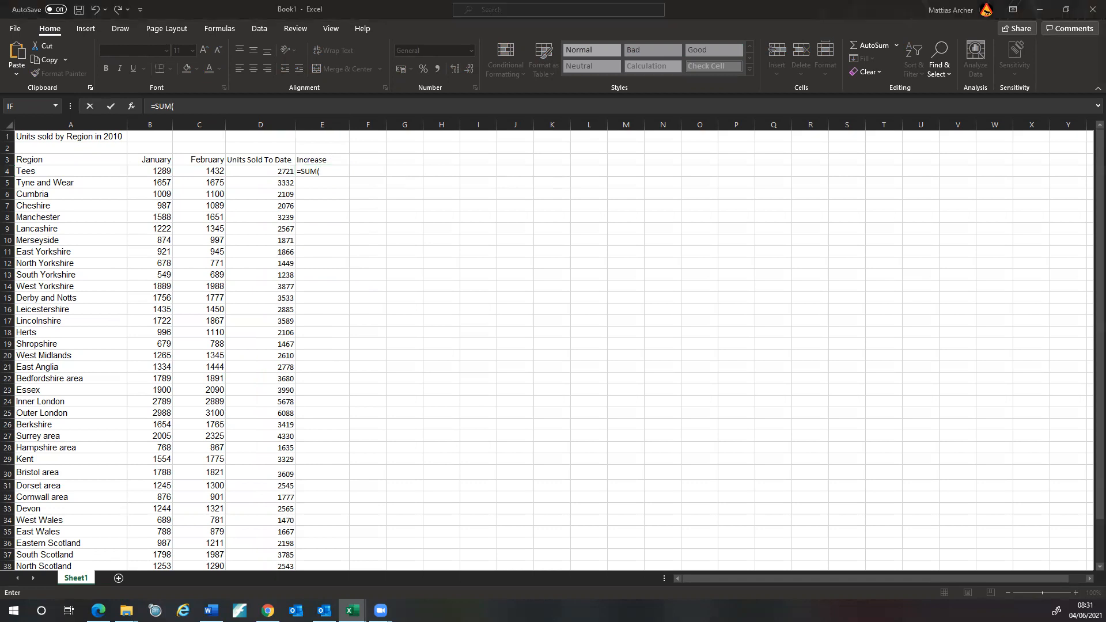
pyautogui.hotkey('alt', 'Tab')
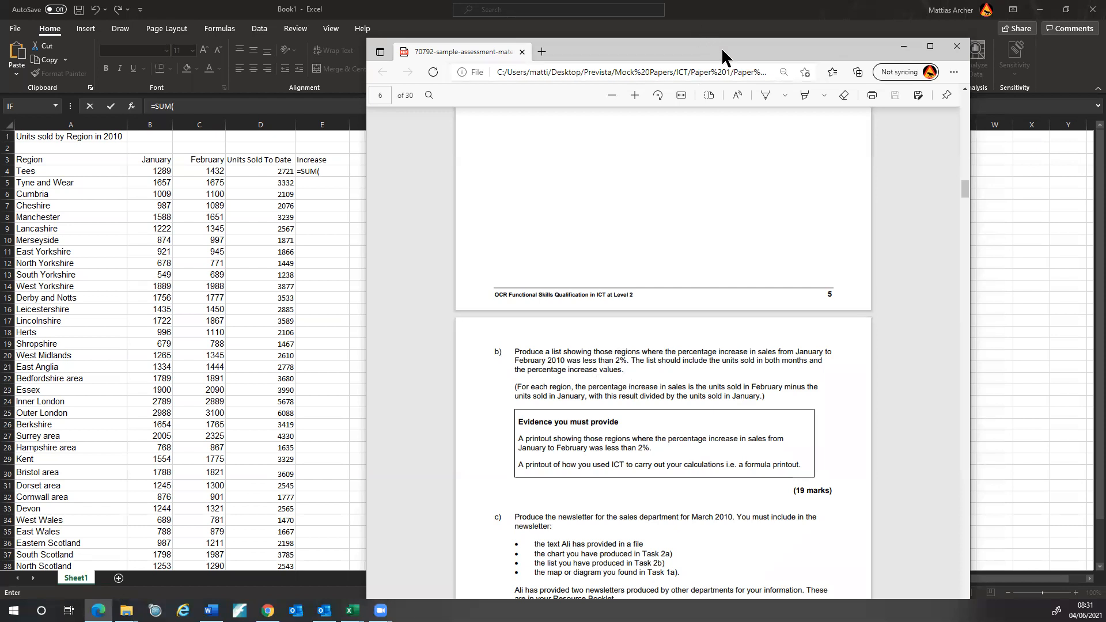
pyautogui.click(308, 220)
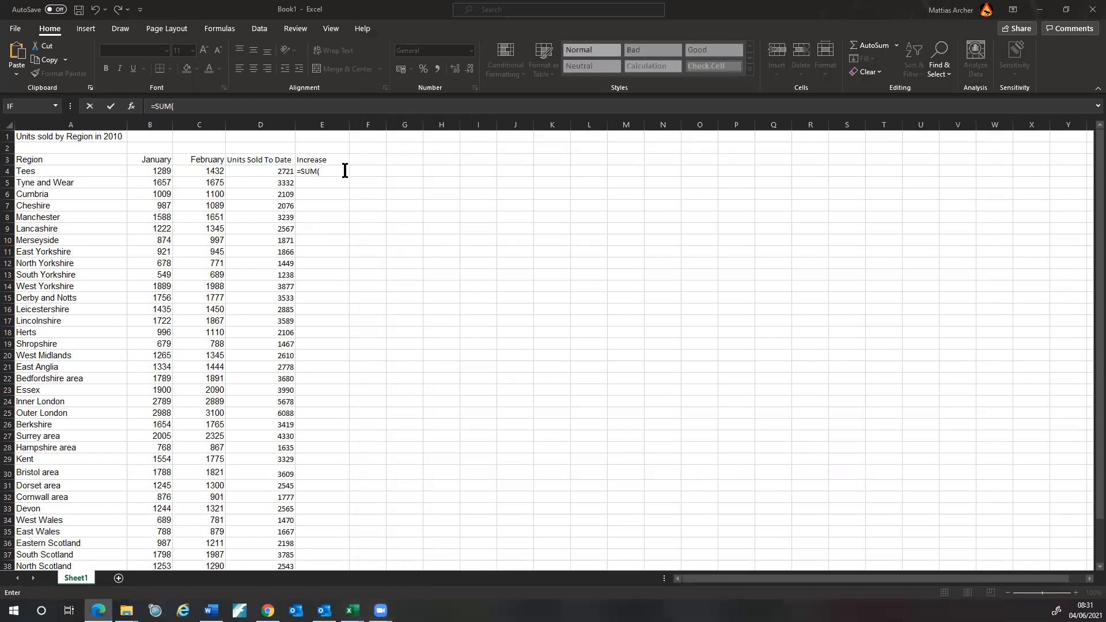
pyautogui.click(346, 170)
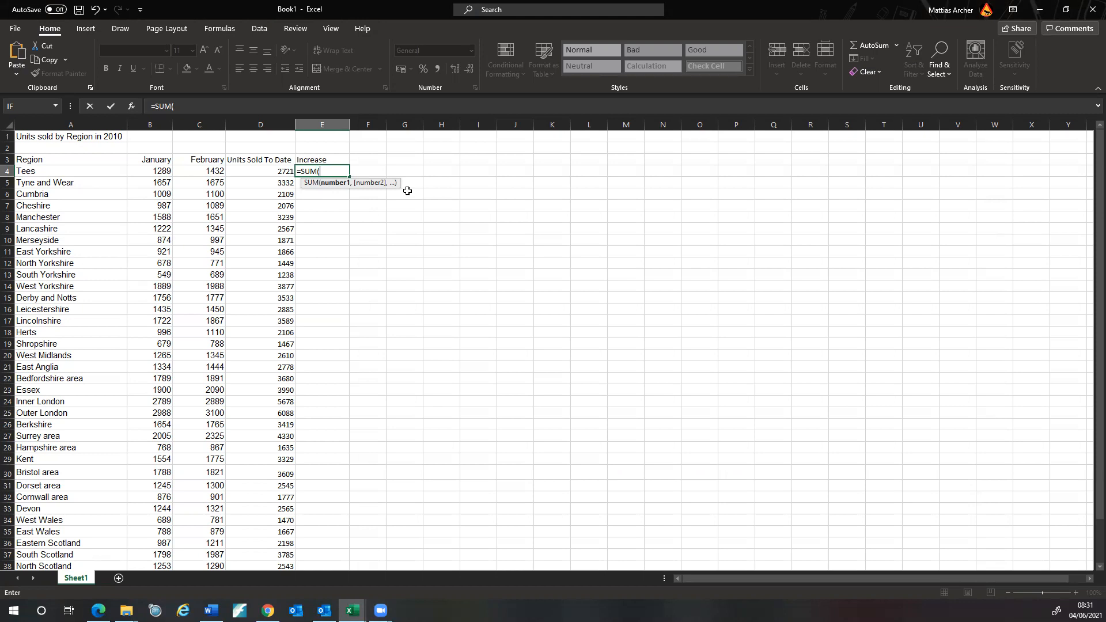
# Step: Build E4's formula as =SUM(C4-B4), subtracting Tees' January units from February
pyautogui.write('C')
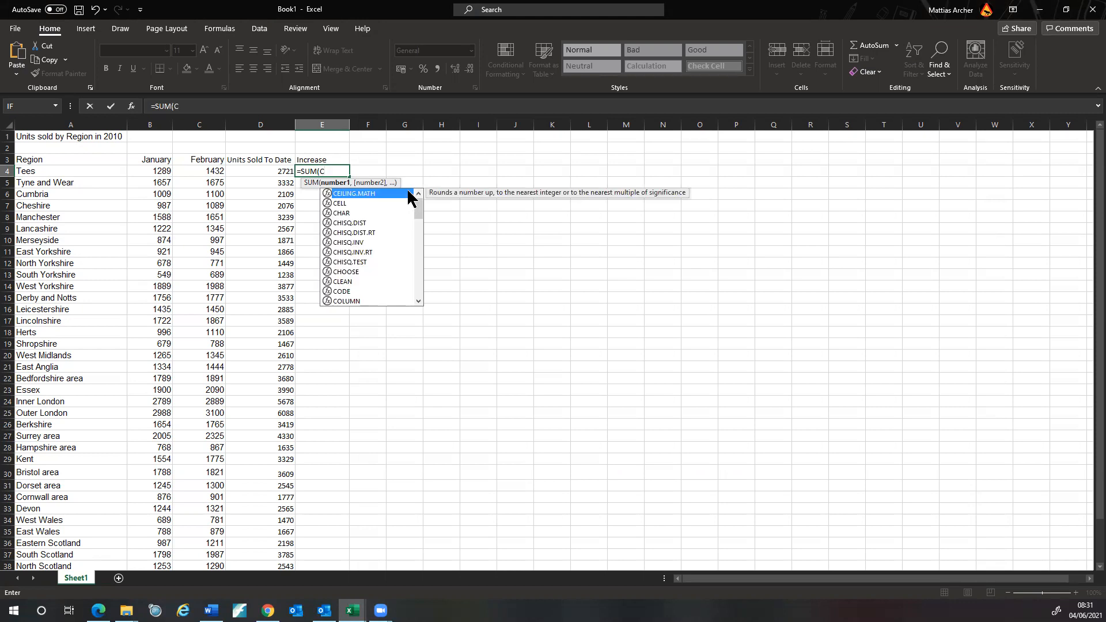
pyautogui.click(209, 170)
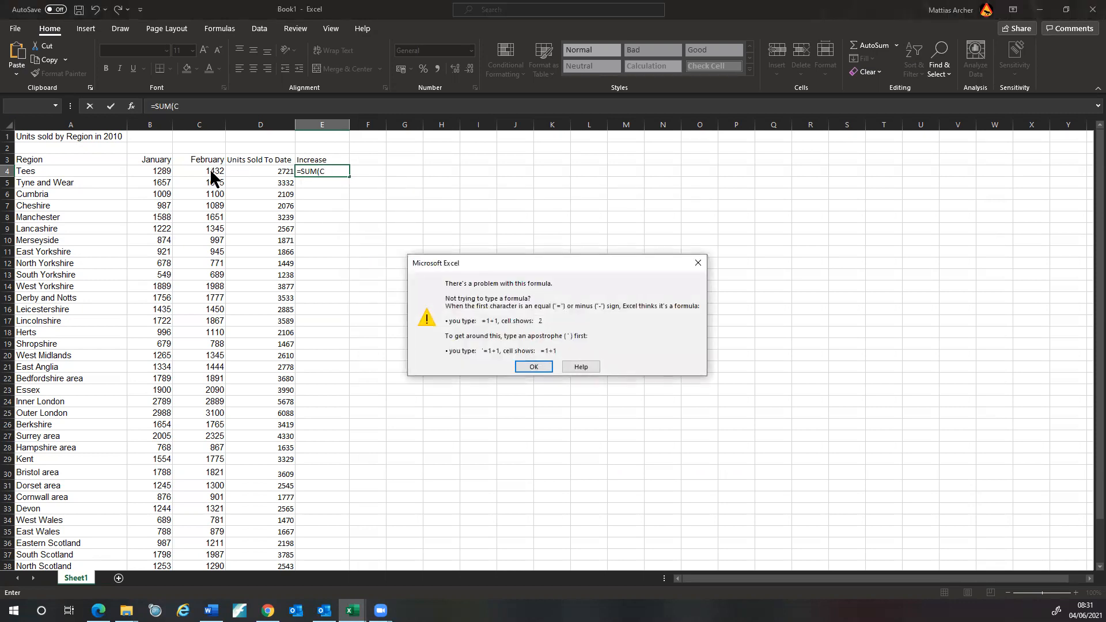
pyautogui.click(534, 367)
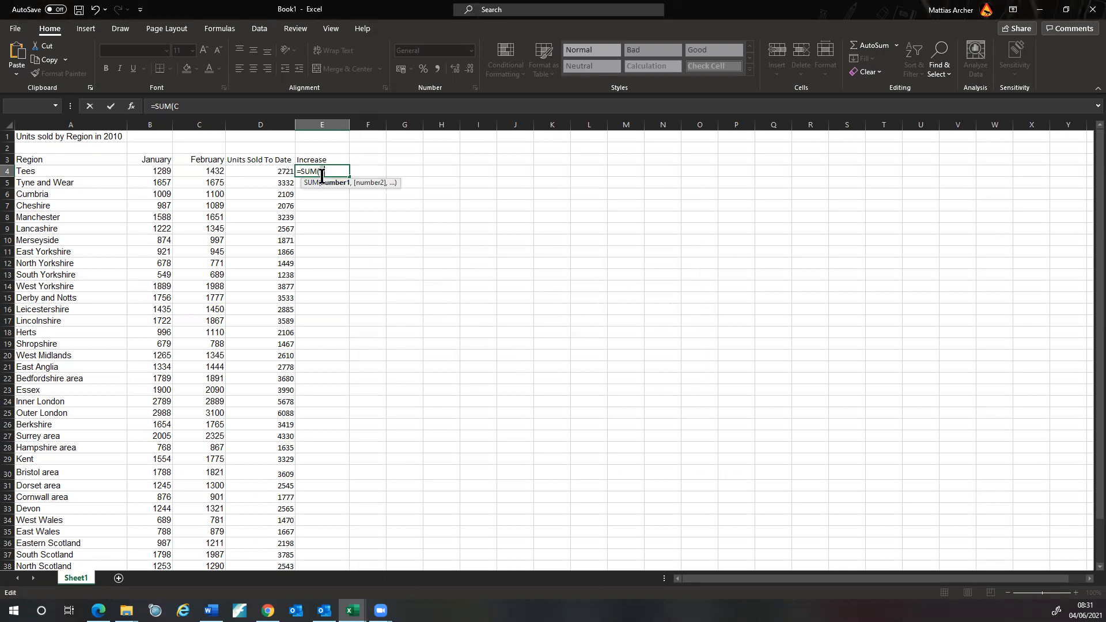
pyautogui.write('4-')
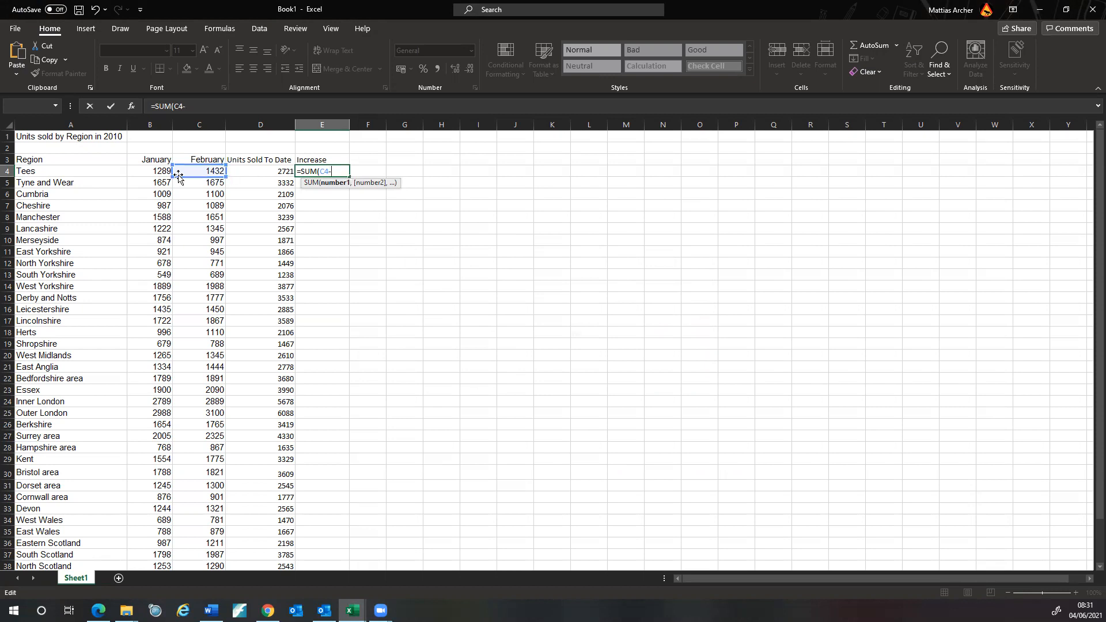
pyautogui.click(159, 171)
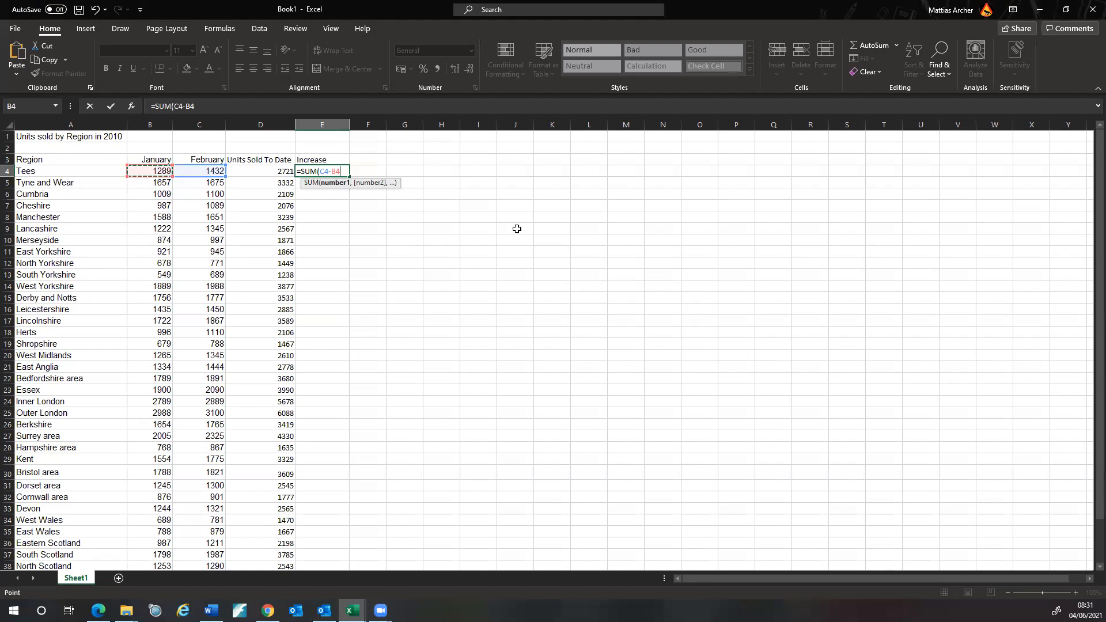
pyautogui.write(')')
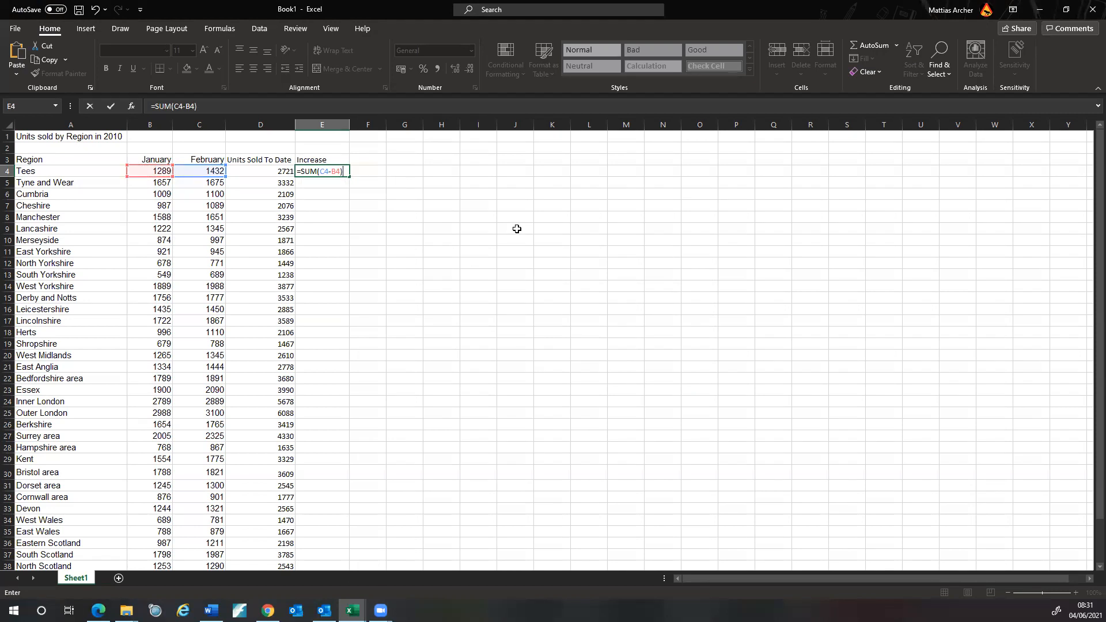
pyautogui.write('/B4')
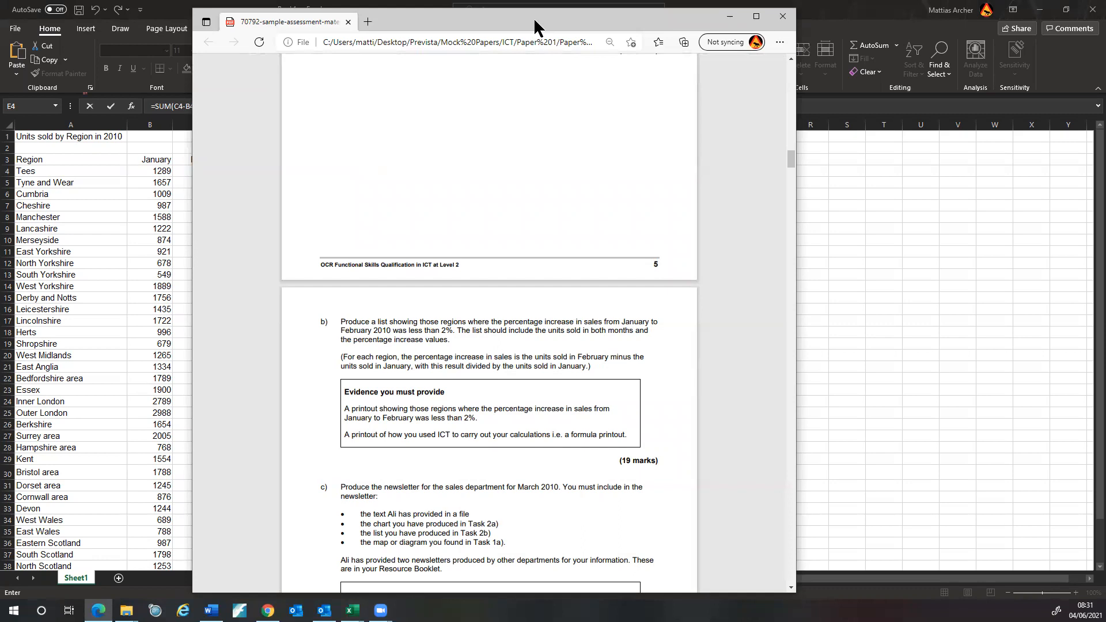
# Step: Move the assessment PDF out of the way and commit E4's =SUM(C4-B4)/B4, giving 0.110938712
pyautogui.moveTo(535, 26); pyautogui.dragTo(763, 18)
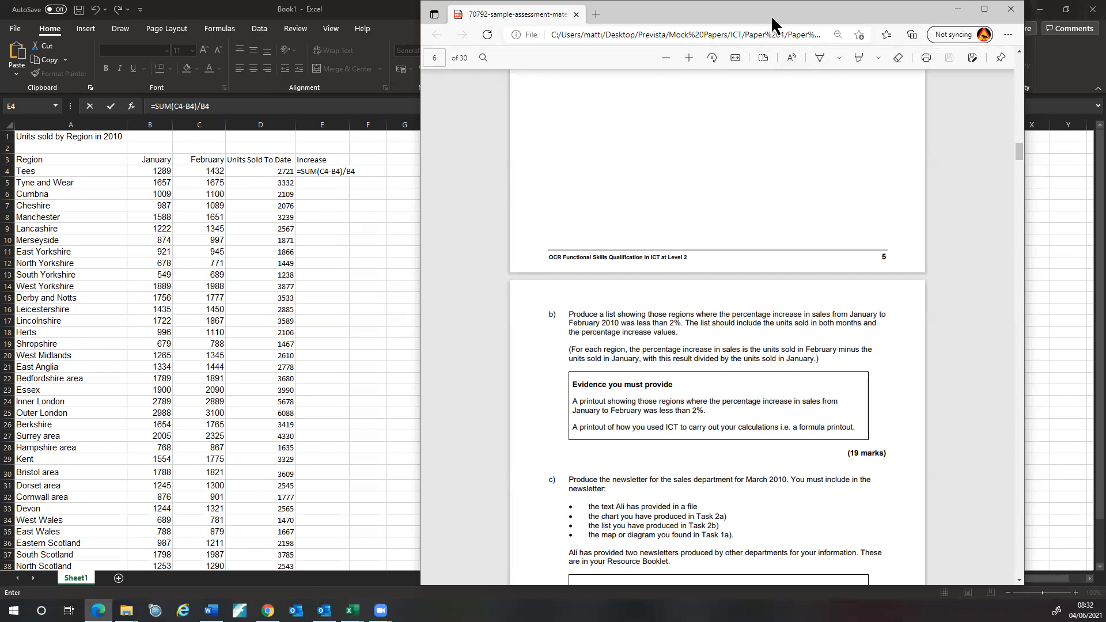
pyautogui.click(957, 9)
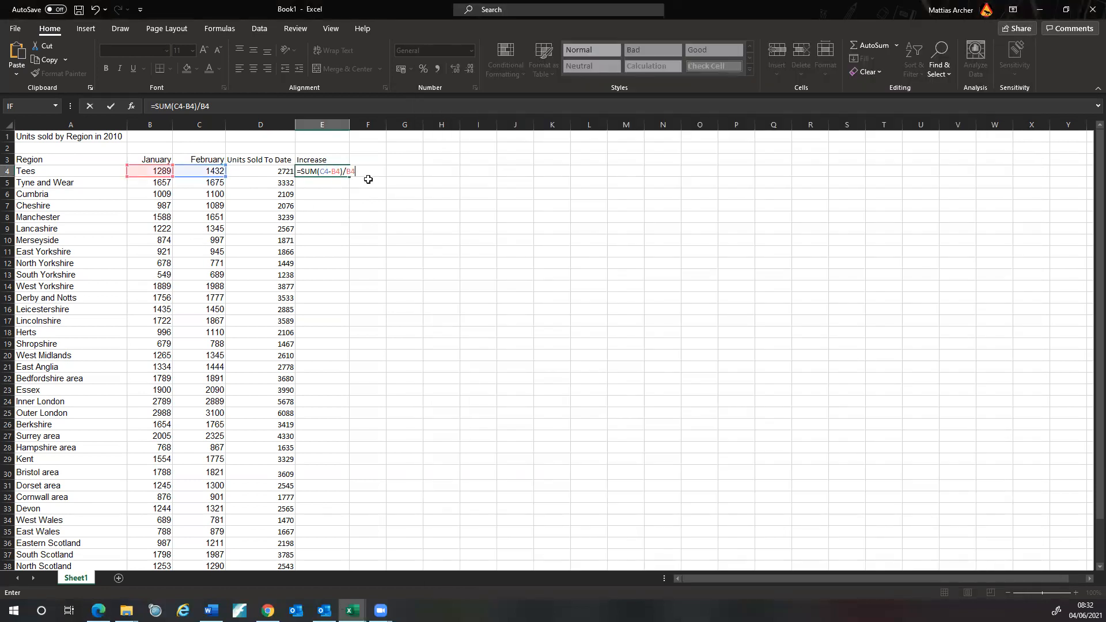
pyautogui.press('Return')
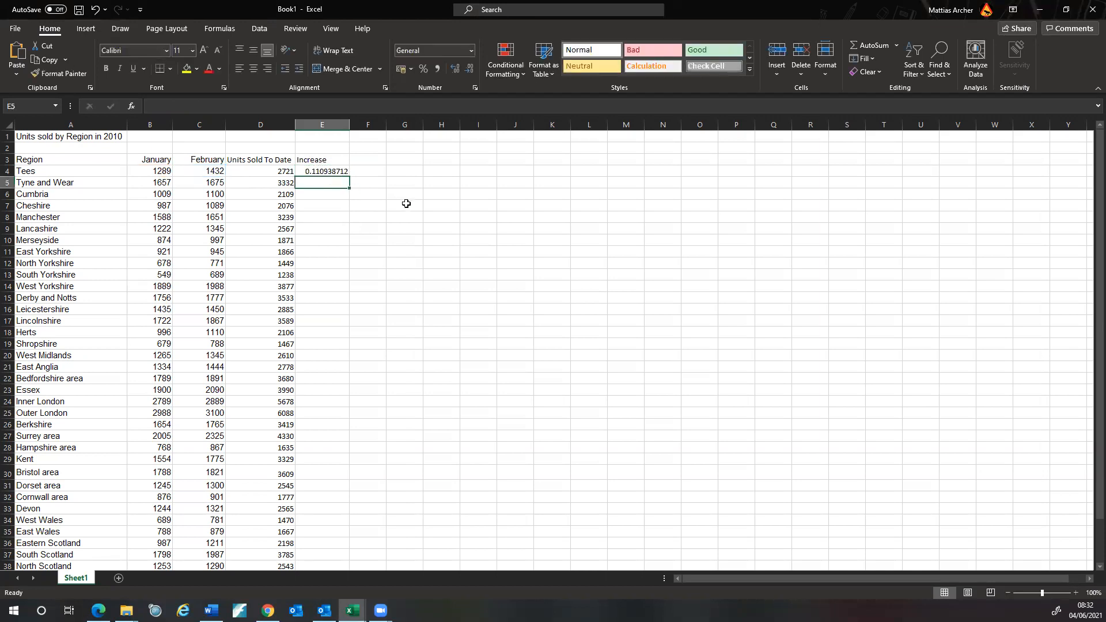
# Step: Fill the E4 increase formula down column E to Northern Ireland in row 40
pyautogui.click(346, 171)
pyautogui.moveTo(349, 178); pyautogui.dragTo(327, 544)
pyautogui.scroll(1, 411, 427)
pyautogui.scroll(-3, 411, 427)
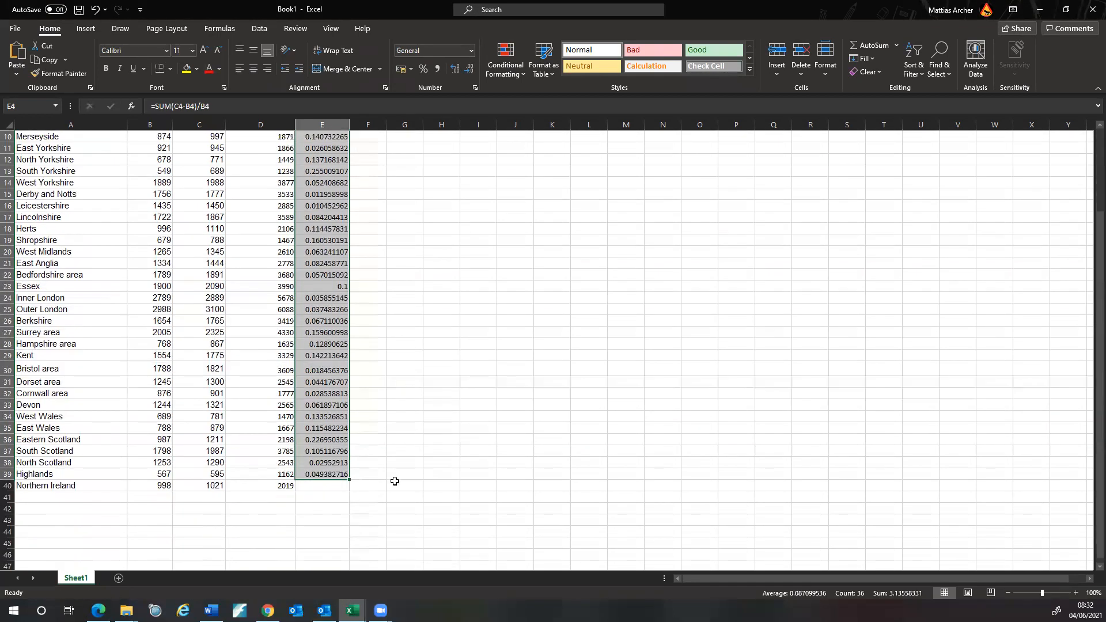
pyautogui.moveTo(349, 478); pyautogui.dragTo(348, 491)
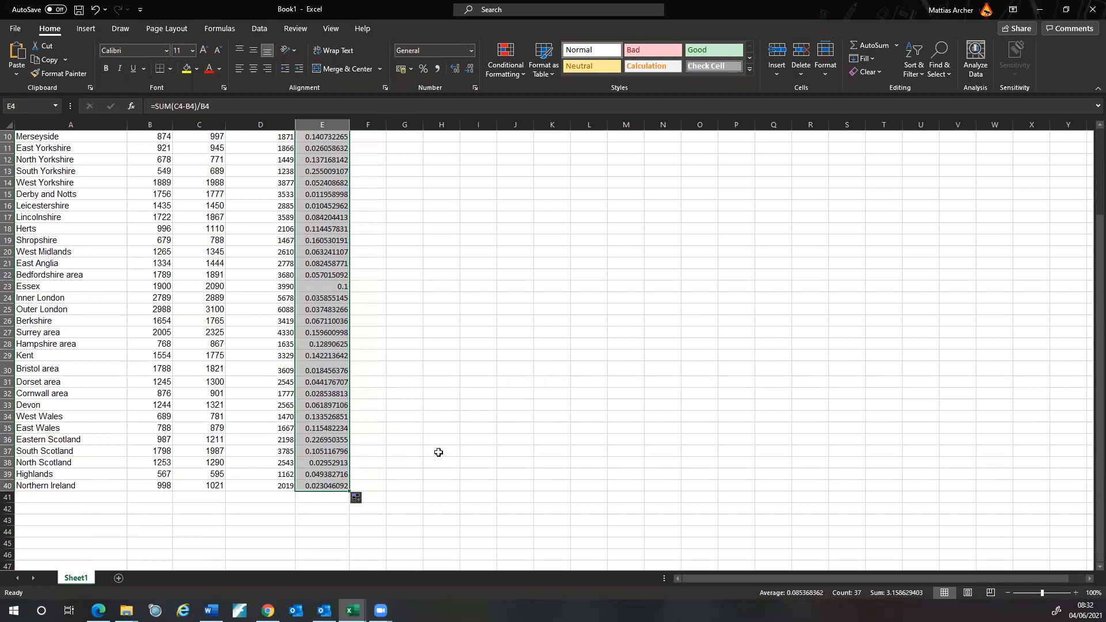
pyautogui.scroll(3, 428, 430)
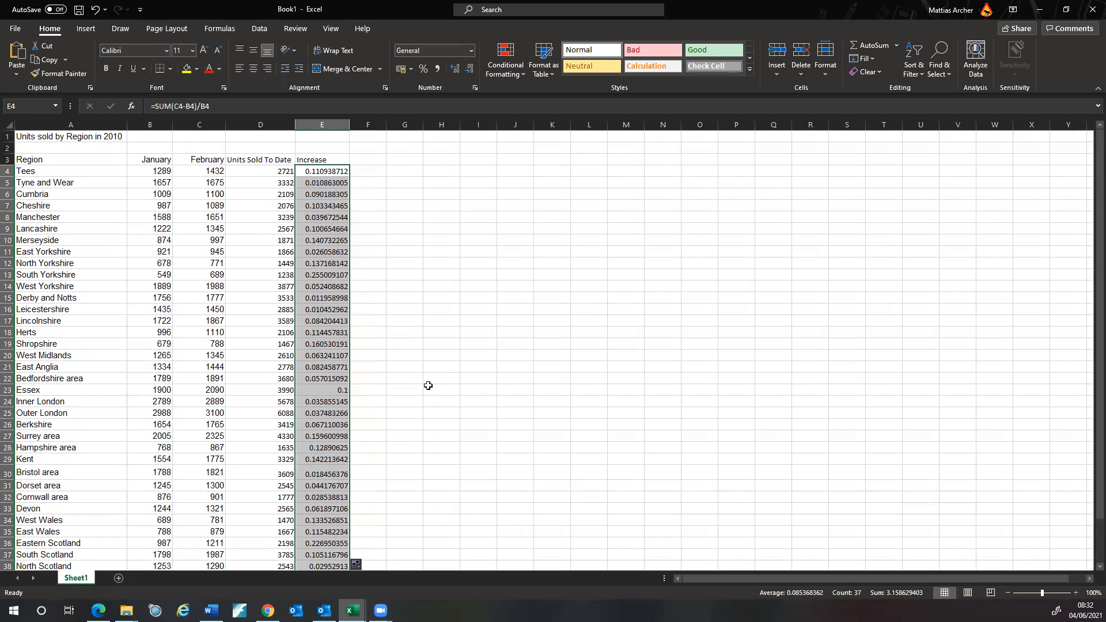
# Step: Format the Increase column as Percentage, showing 11.09% for Tees
pyautogui.click(473, 52)
pyautogui.click(461, 266)
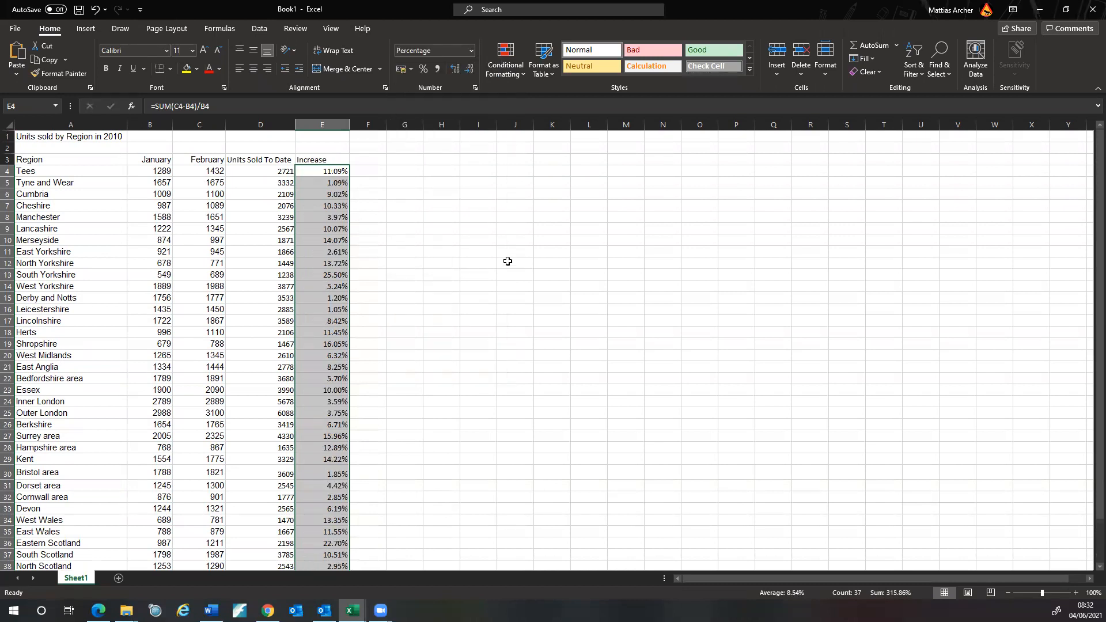
pyautogui.click(472, 51)
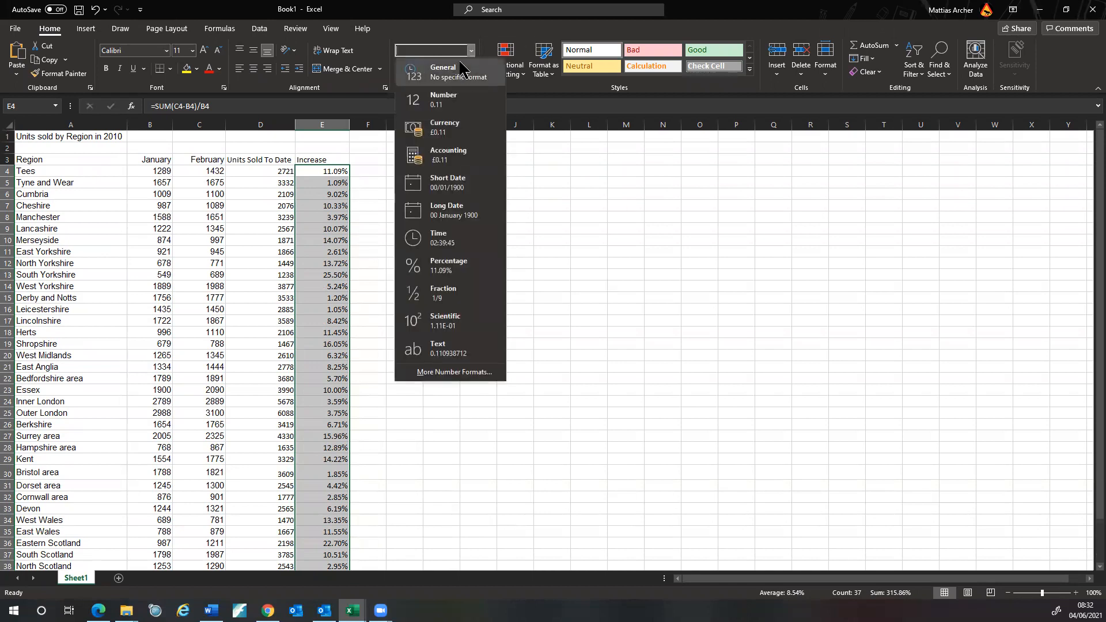
pyautogui.click(438, 125)
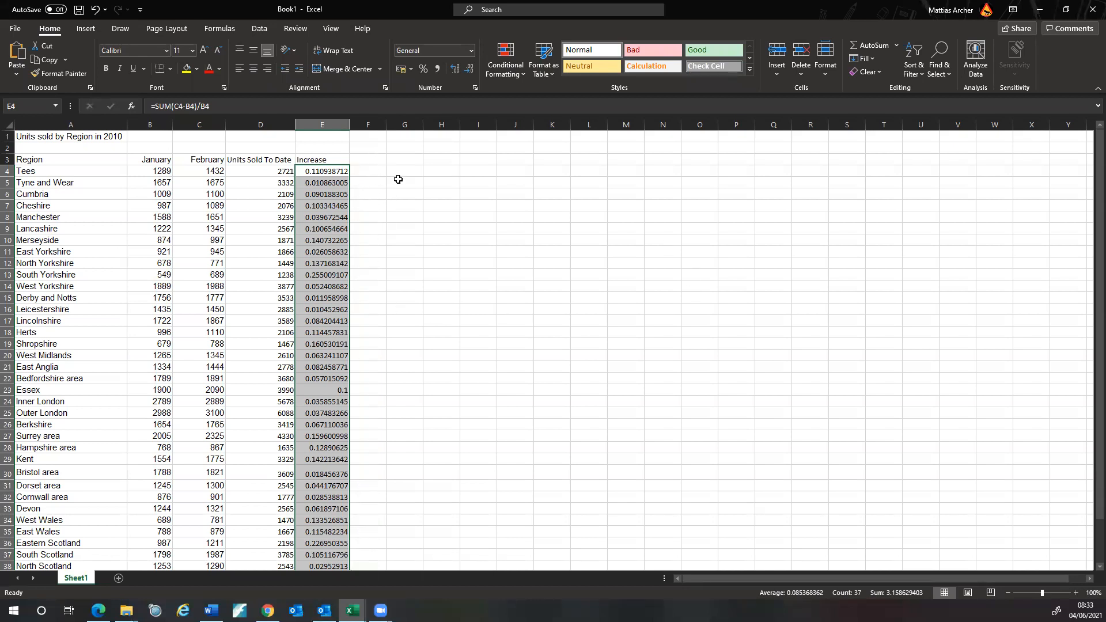
pyautogui.click(470, 51)
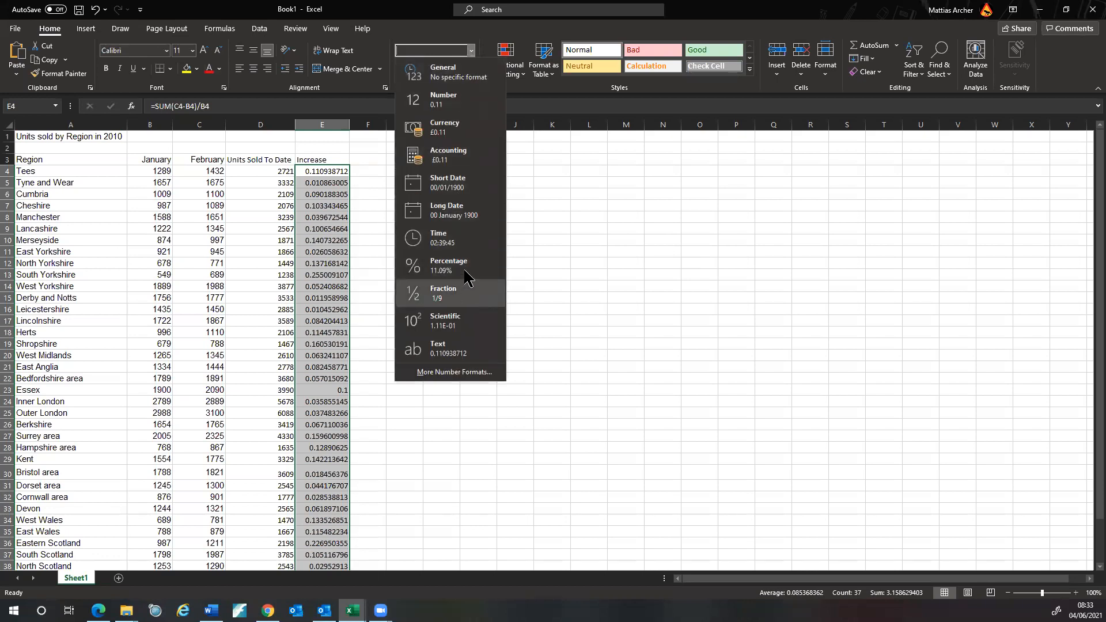
pyautogui.click(461, 266)
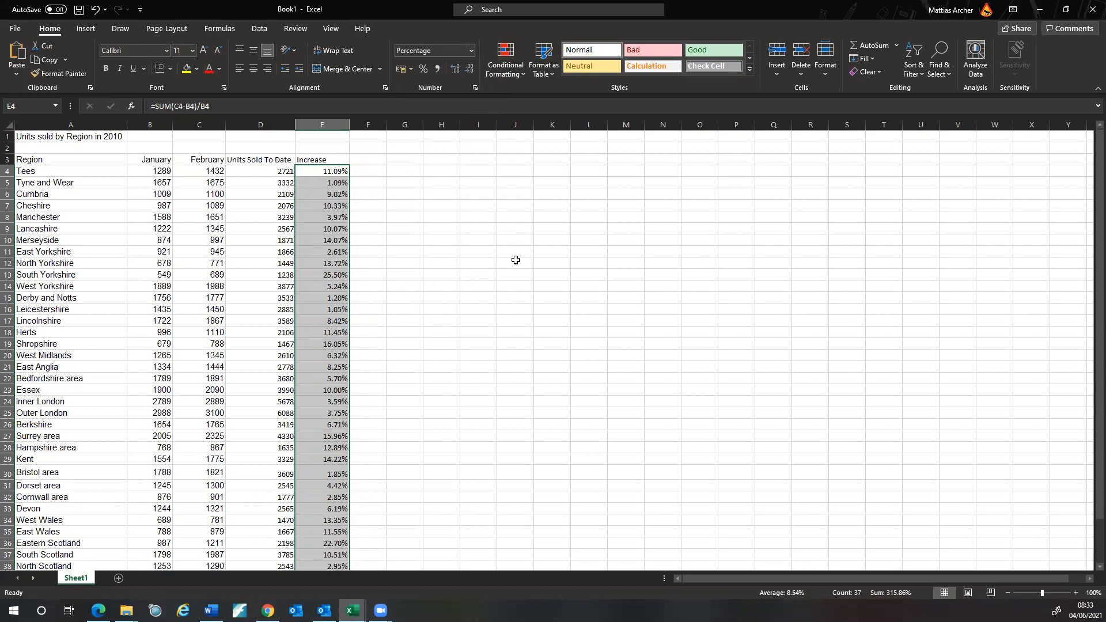
pyautogui.scroll(-2, 427, 339)
# Step: Use Format Painter to copy C4's formatting onto the Units Sold To Date column
pyautogui.scroll(2, 427, 339)
pyautogui.click(216, 171)
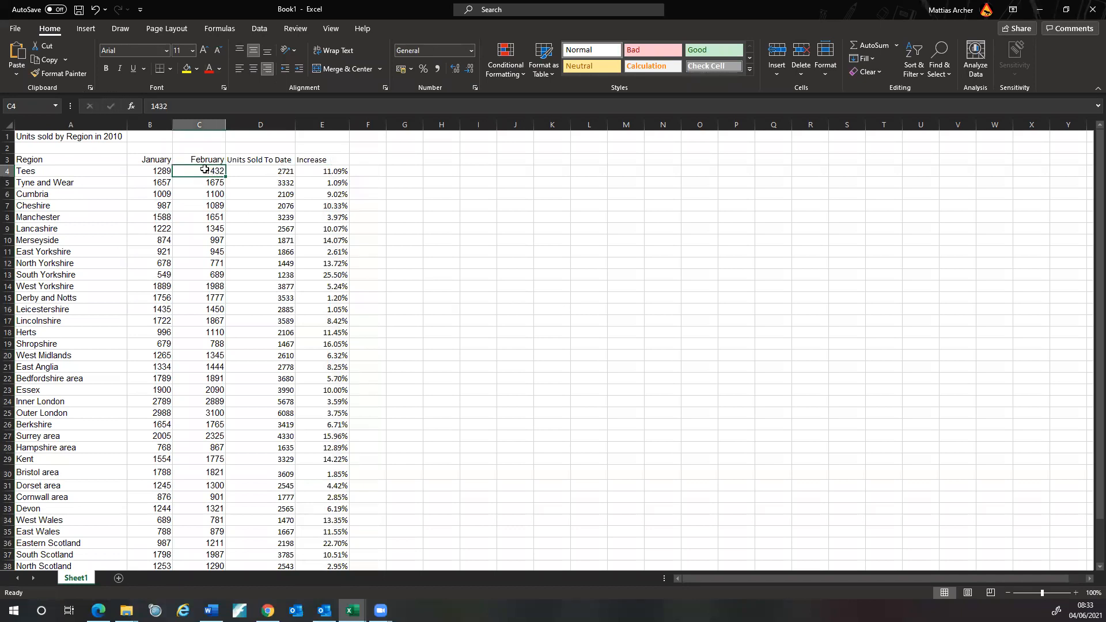
pyautogui.click(60, 73)
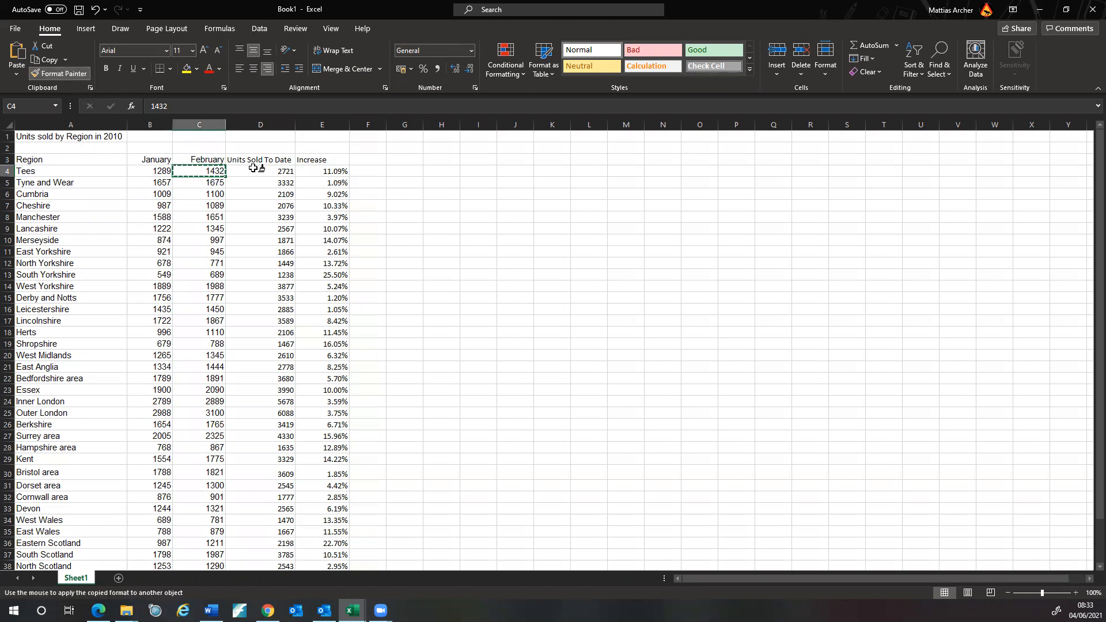
pyautogui.moveTo(254, 159)
pyautogui.mouseDown()
pyautogui.moveTo(250, 559)
pyautogui.moveTo(196, 562)
pyautogui.moveTo(239, 551)
pyautogui.moveTo(241, 562)
pyautogui.mouseUp()
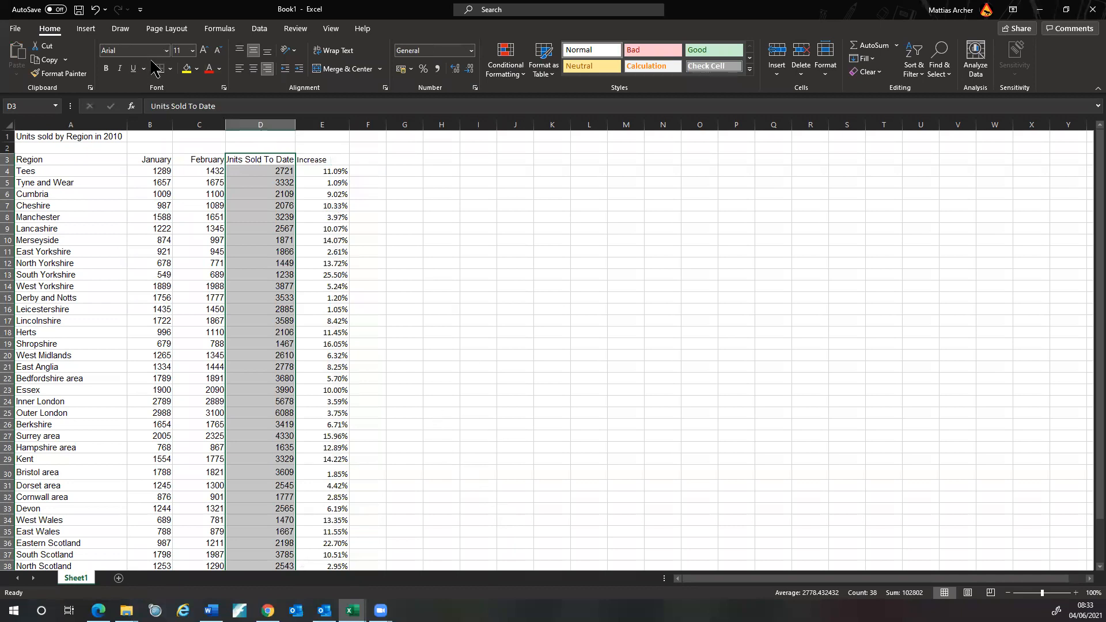
pyautogui.click(386, 171)
# Step: Change the Increase column font to Arial, then undo that change
pyautogui.moveTo(337, 159); pyautogui.dragTo(331, 542)
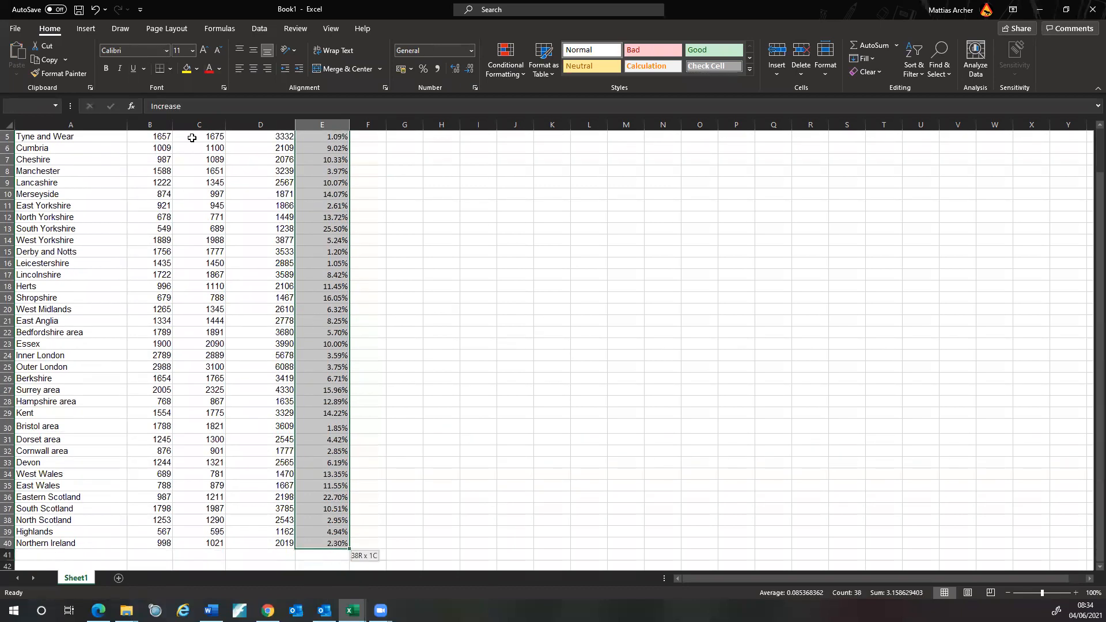
pyautogui.click(166, 50)
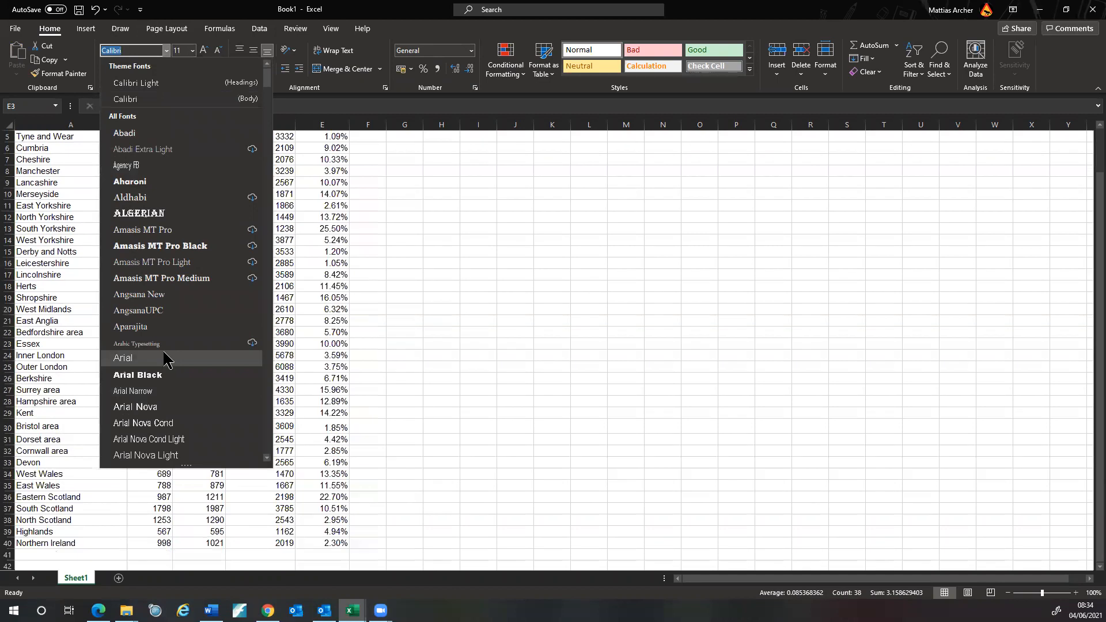
pyautogui.click(167, 358)
pyautogui.scroll(2, 422, 336)
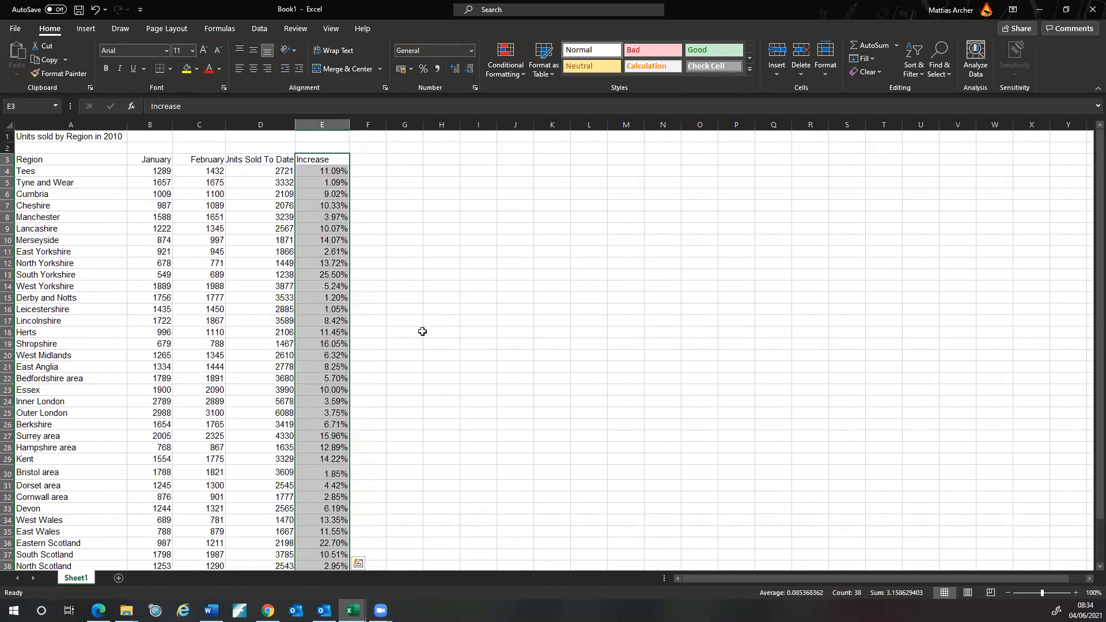
pyautogui.click(96, 10)
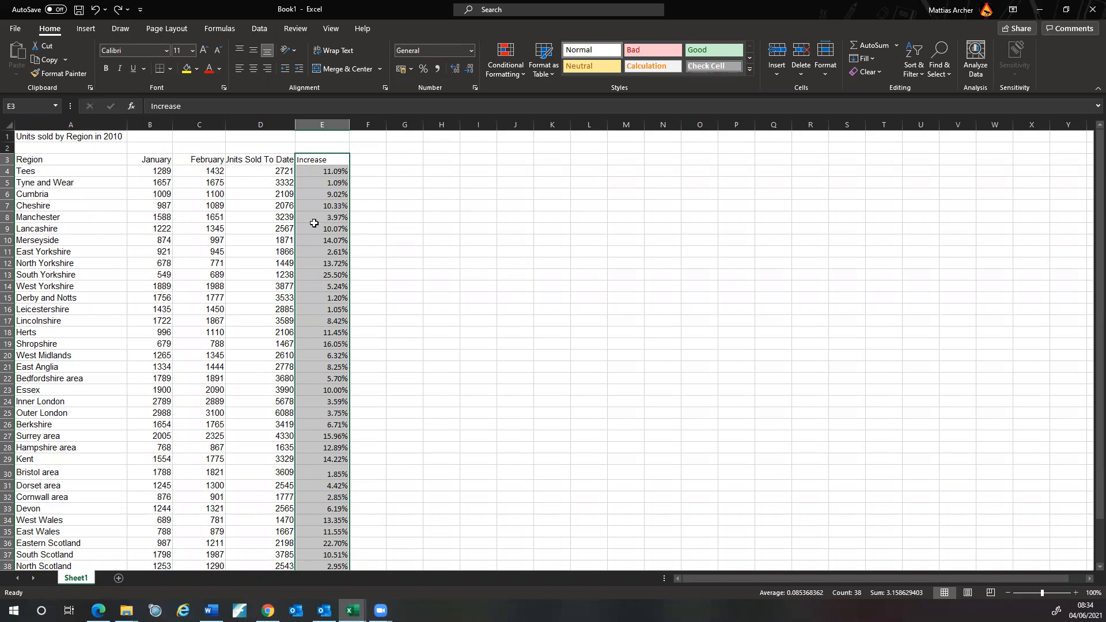
# Step: Use Format Painter to copy D5's formatting onto the Increase column
pyautogui.click(271, 185)
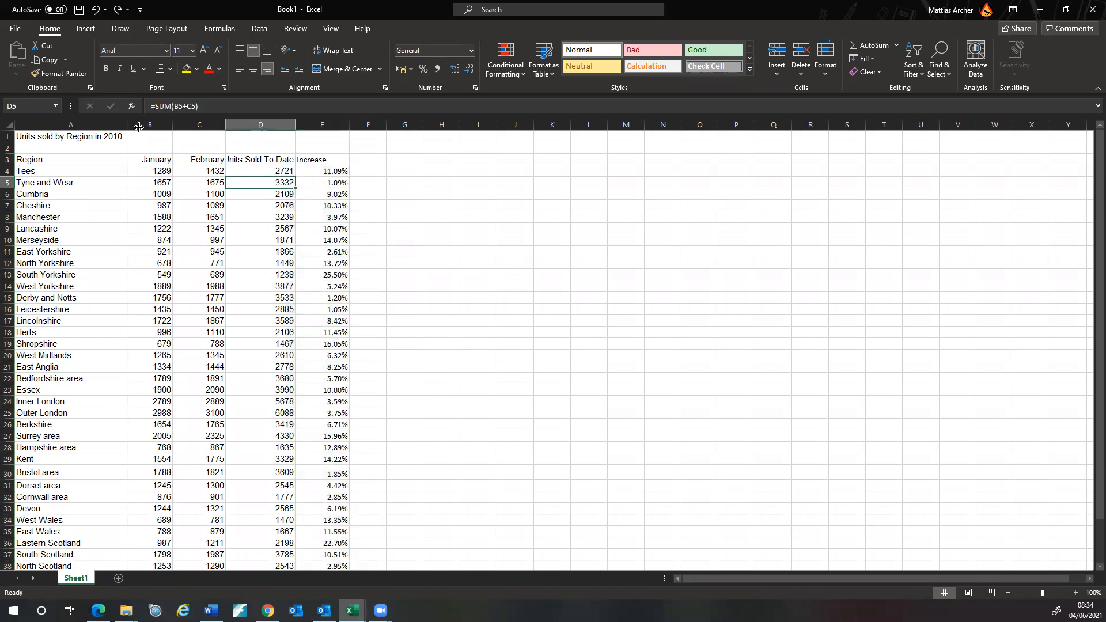
pyautogui.click(78, 74)
pyautogui.moveTo(322, 159)
pyautogui.mouseDown()
pyautogui.moveTo(311, 361)
pyautogui.moveTo(228, 551)
pyautogui.moveTo(346, 549)
pyautogui.mouseUp()
pyautogui.scroll(2, 442, 427)
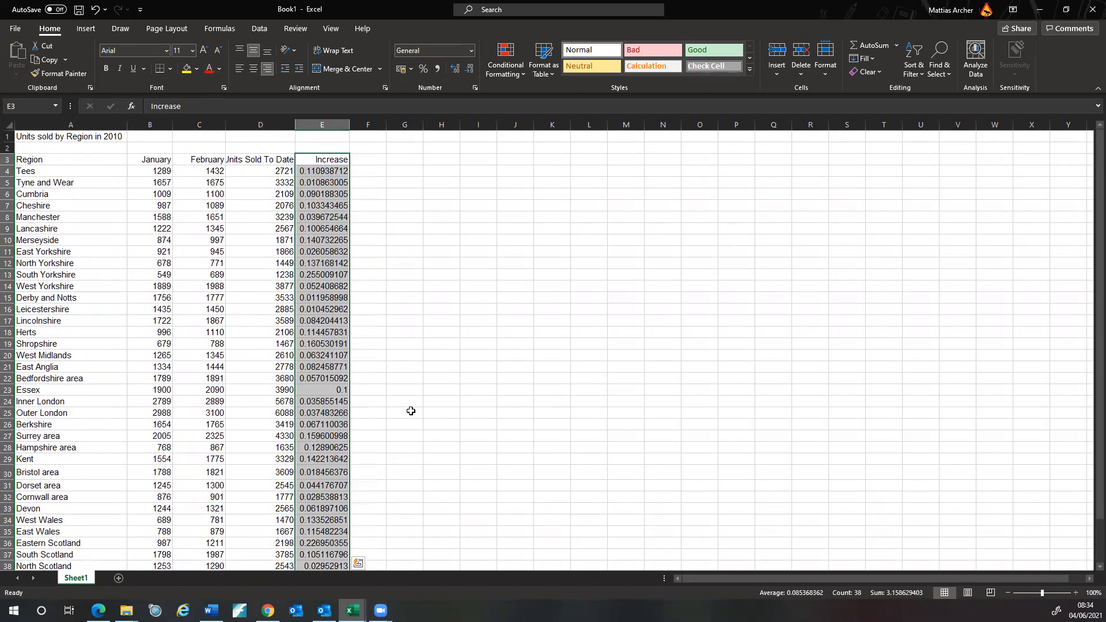
pyautogui.scroll(-3, 370, 477)
pyautogui.scroll(1, 378, 516)
pyautogui.click(363, 520)
# Step: Format E3:E40 as Percentage and autofit column D to the Units Sold To Date heading
pyautogui.moveTo(332, 520); pyautogui.dragTo(339, 171)
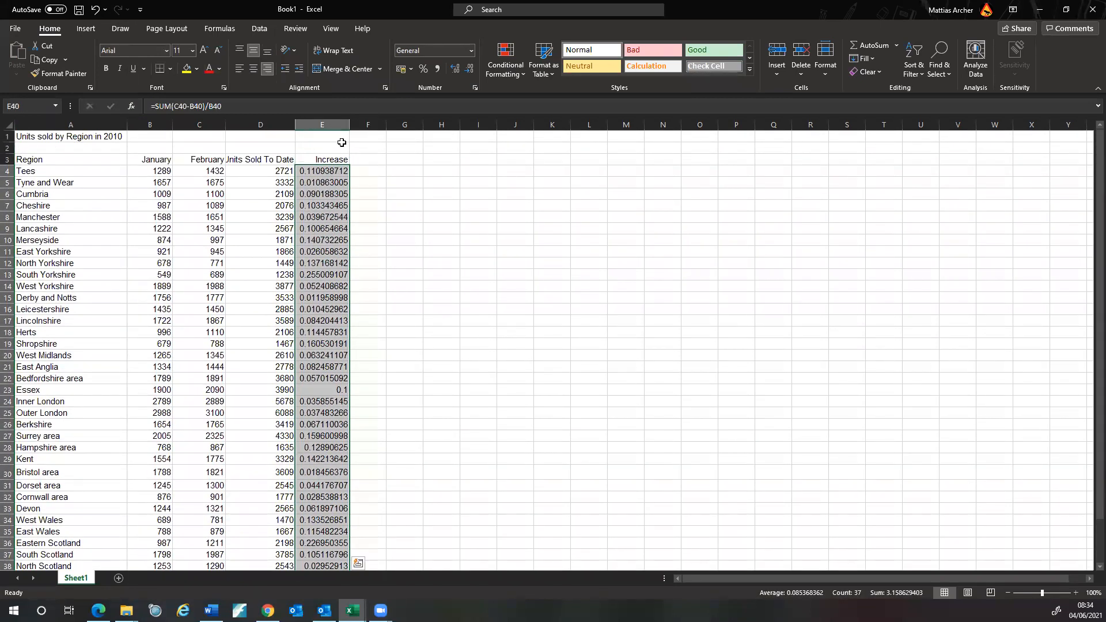
pyautogui.click(471, 51)
pyautogui.click(473, 281)
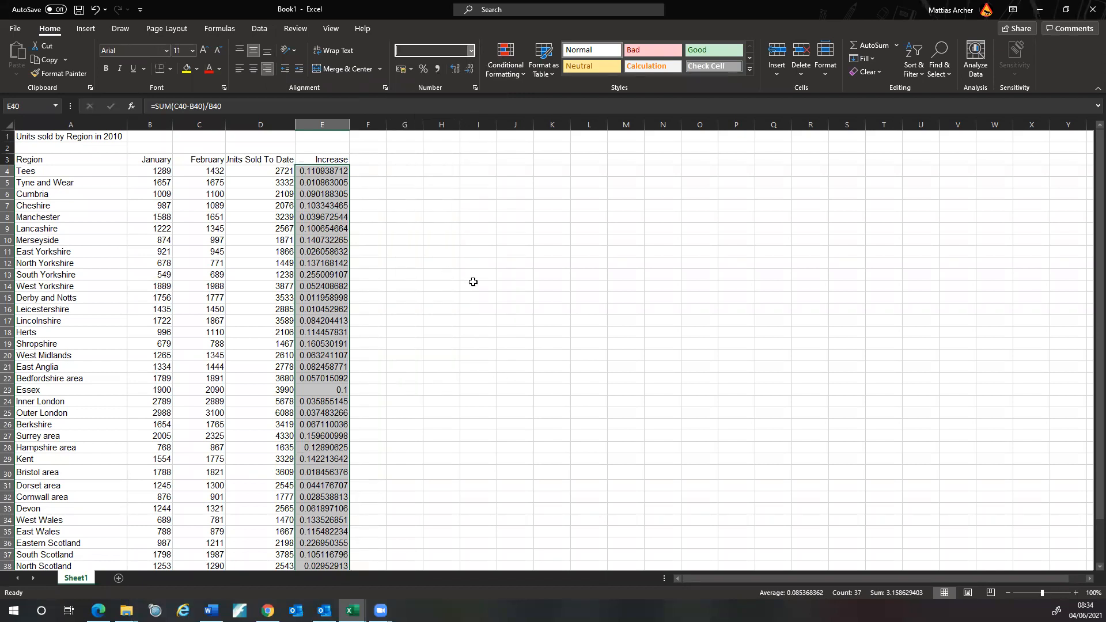
pyautogui.scroll(7, 459, 346)
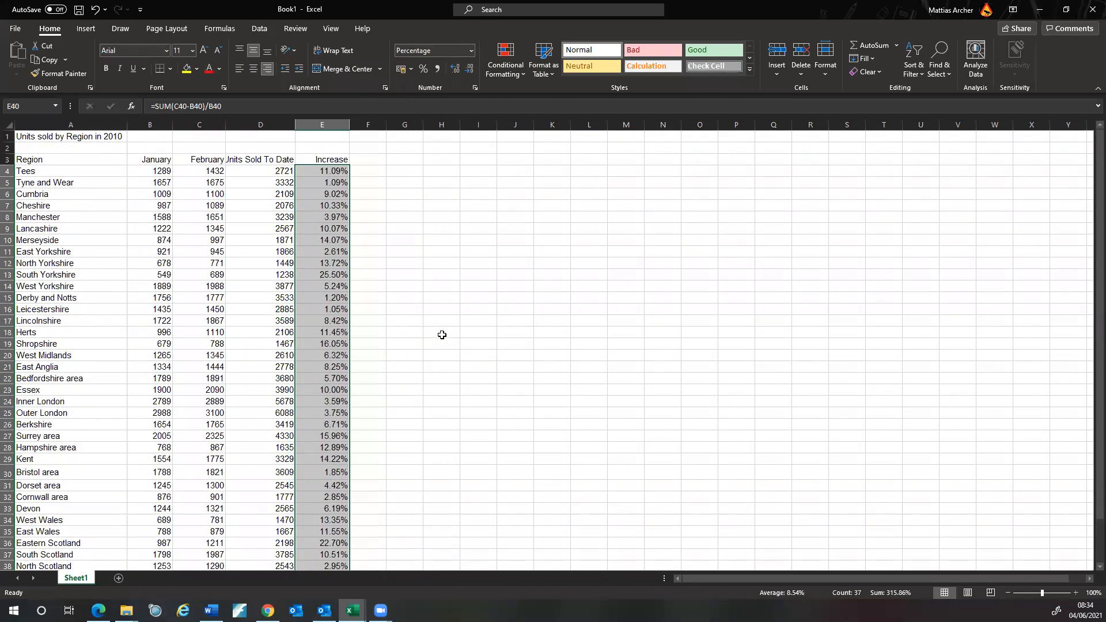
pyautogui.doubleClick(295, 124)
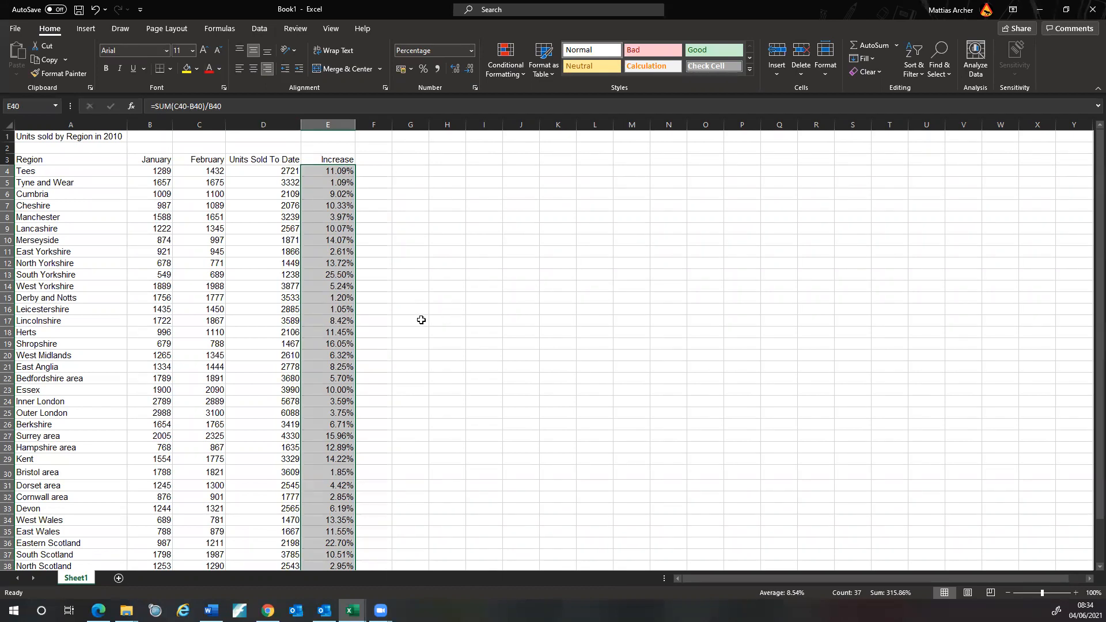
# Step: Apply All Borders to the region table A3:E40
pyautogui.scroll(-1, 424, 319)
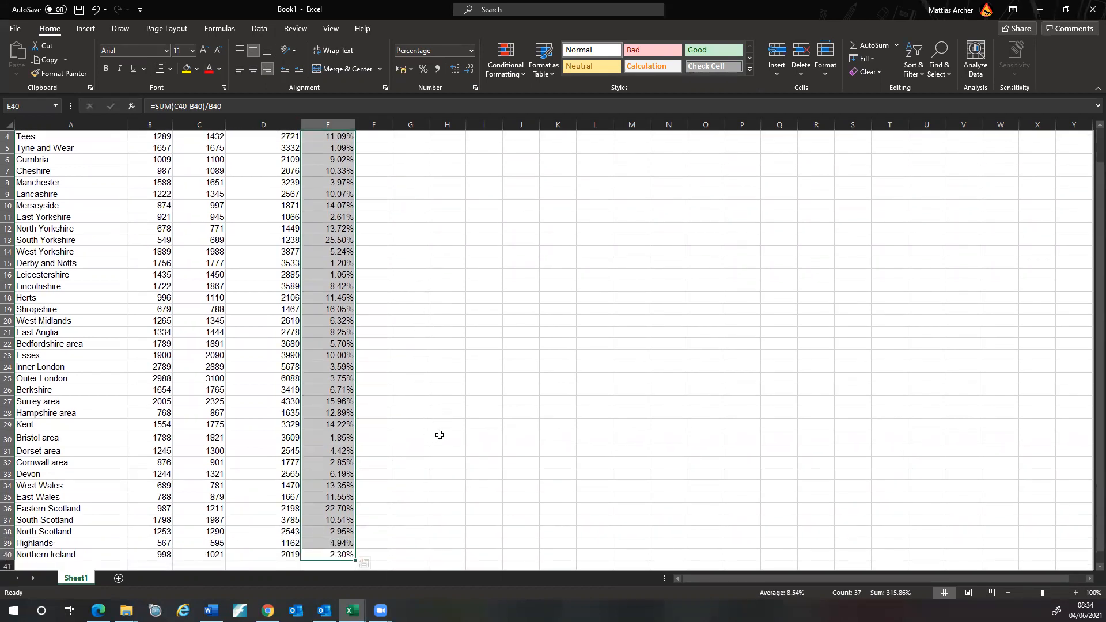
pyautogui.scroll(1, 404, 360)
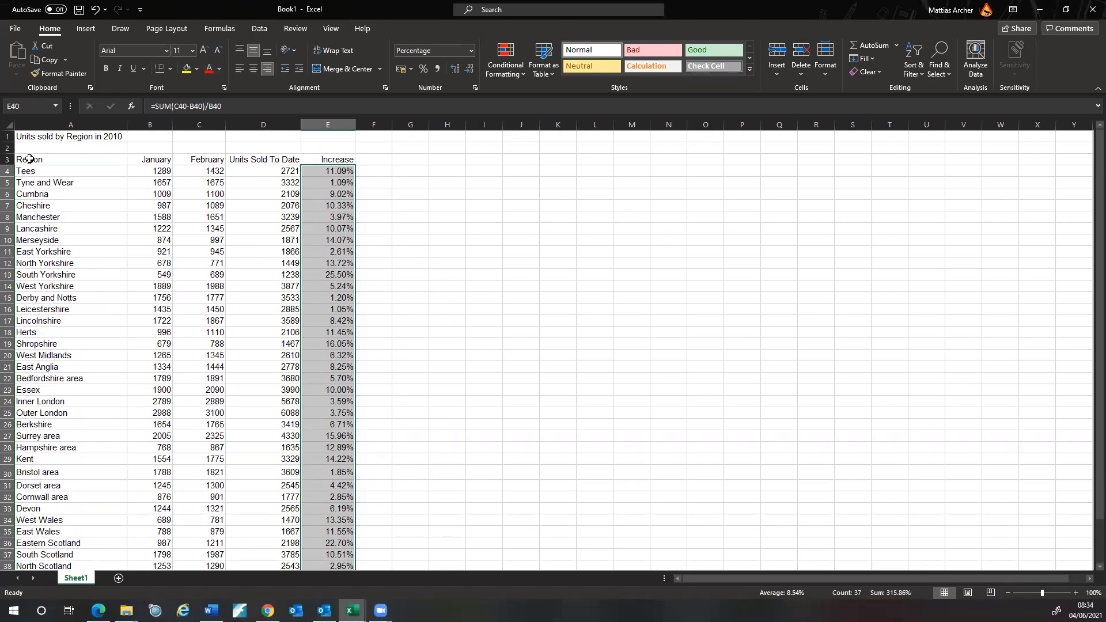
pyautogui.moveTo(29, 160); pyautogui.dragTo(343, 544)
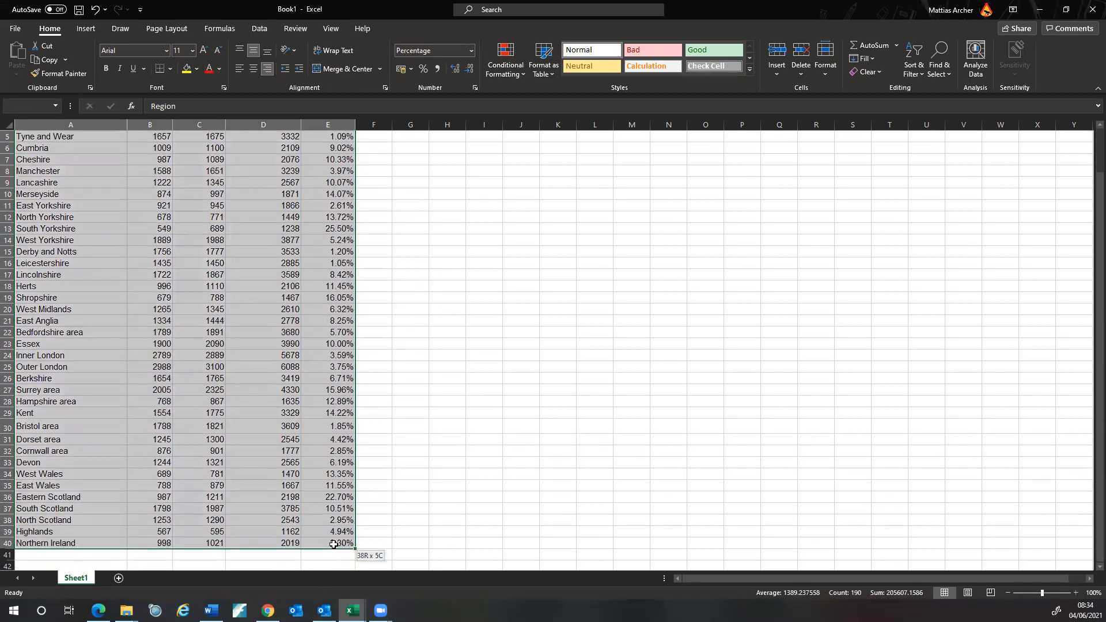
pyautogui.click(170, 68)
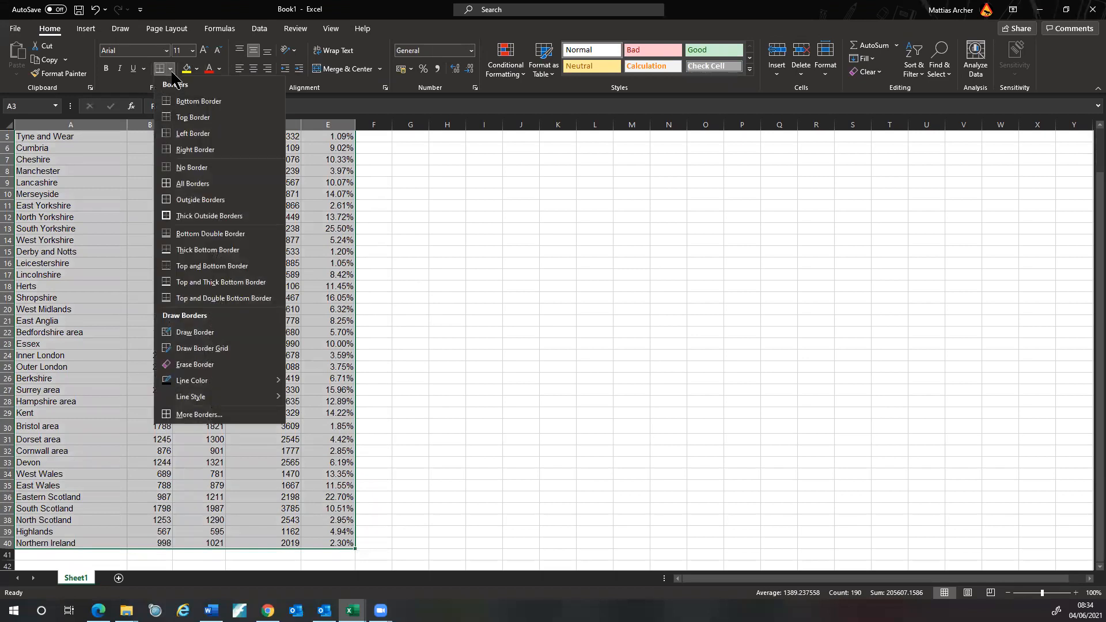
pyautogui.click(204, 186)
# Step: Make the row 3 headings from Region to Increase bold
pyautogui.scroll(2, 368, 230)
pyautogui.scroll(-5, 368, 230)
pyautogui.scroll(3, 369, 230)
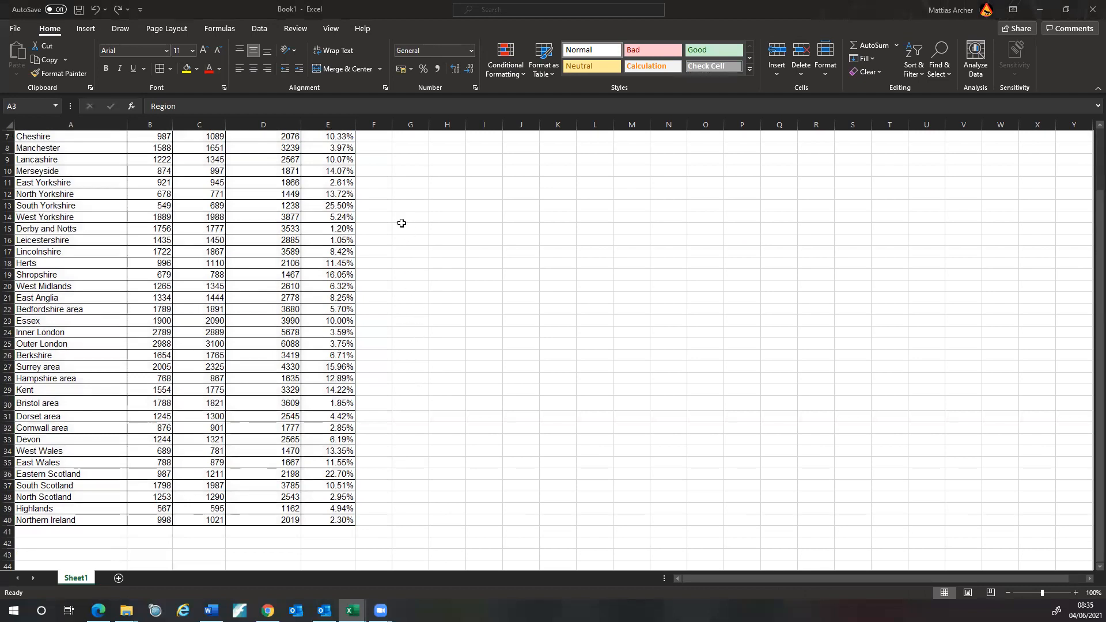
pyautogui.scroll(2, 402, 223)
pyautogui.doubleClick(32, 159)
pyautogui.moveTo(32, 159); pyautogui.dragTo(85, 531)
pyautogui.click(110, 70)
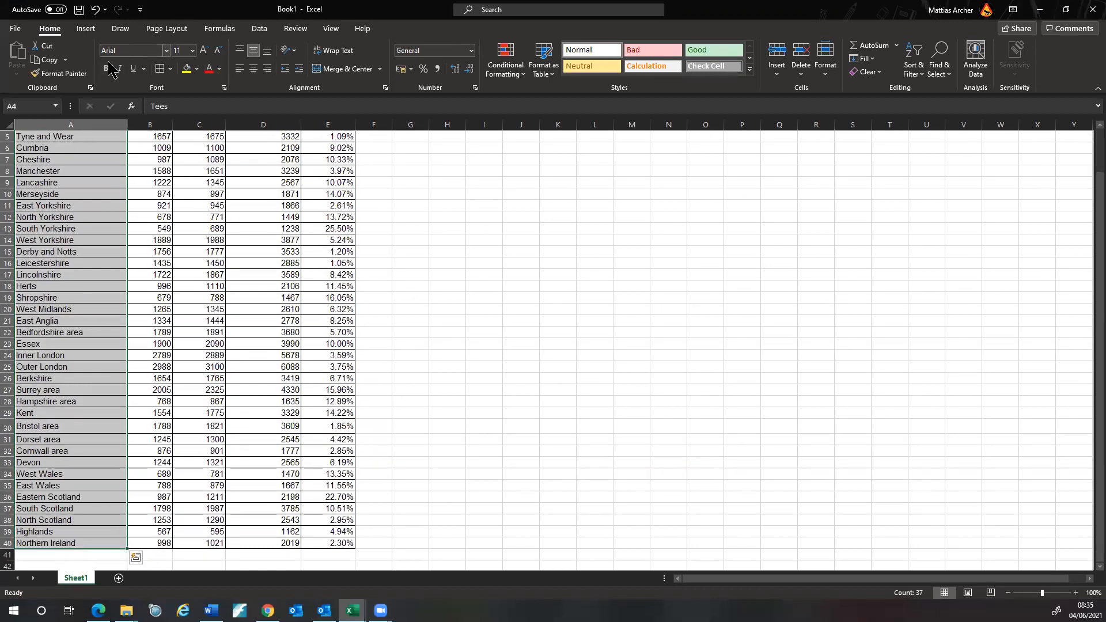
# Step: Bold the region names and the A1 title, autofit column D, and open the File page
pyautogui.click(105, 68)
pyautogui.scroll(2, 36, 188)
pyautogui.click(61, 135)
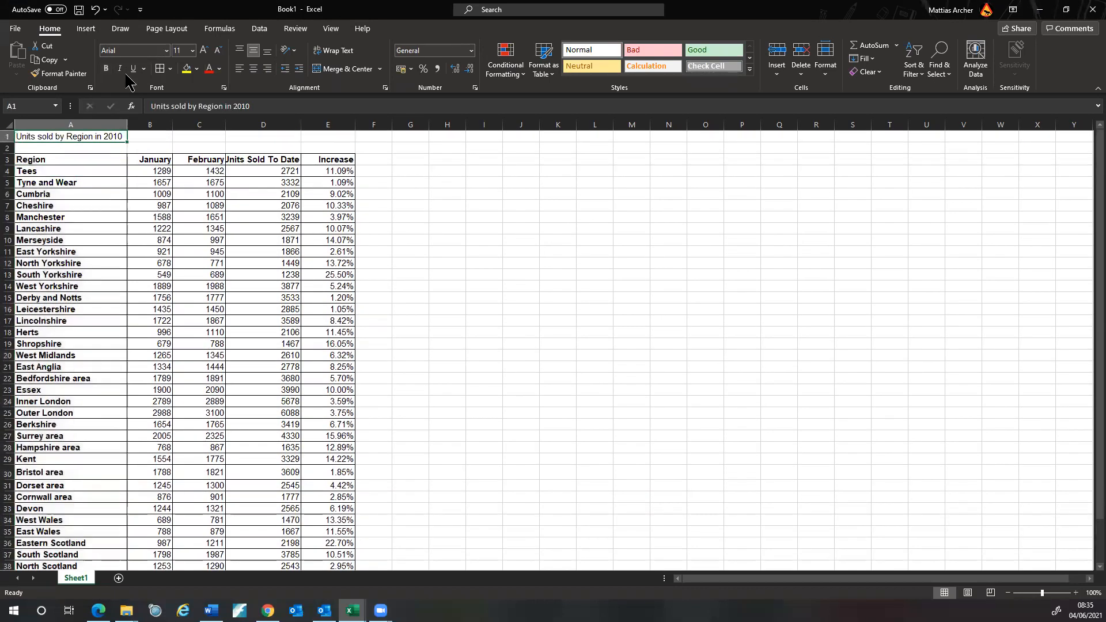
pyautogui.click(105, 69)
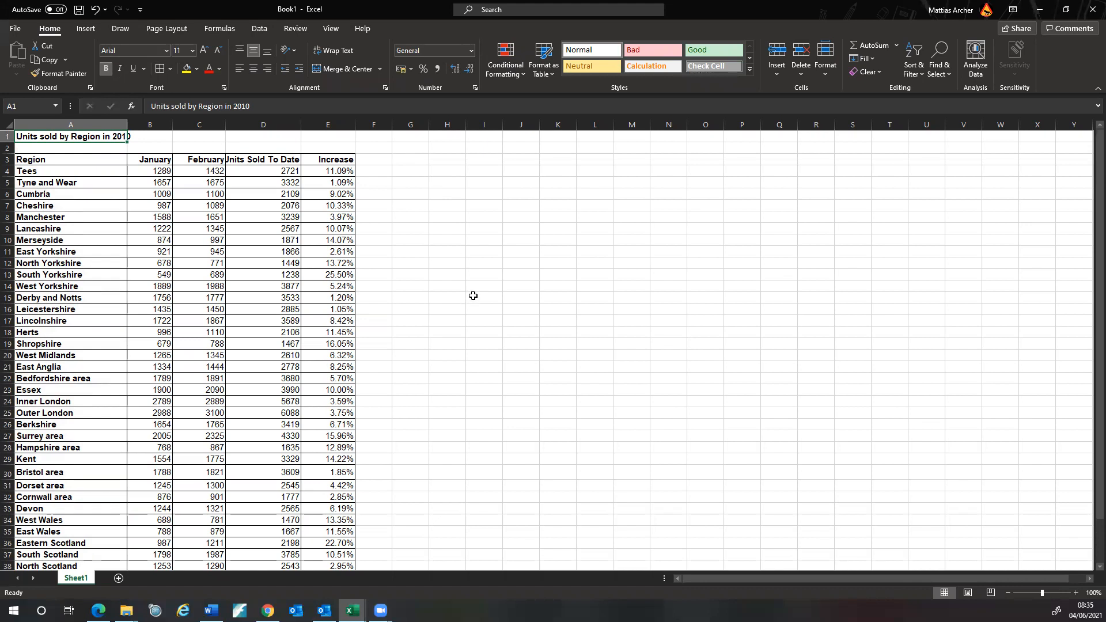
pyautogui.doubleClick(302, 125)
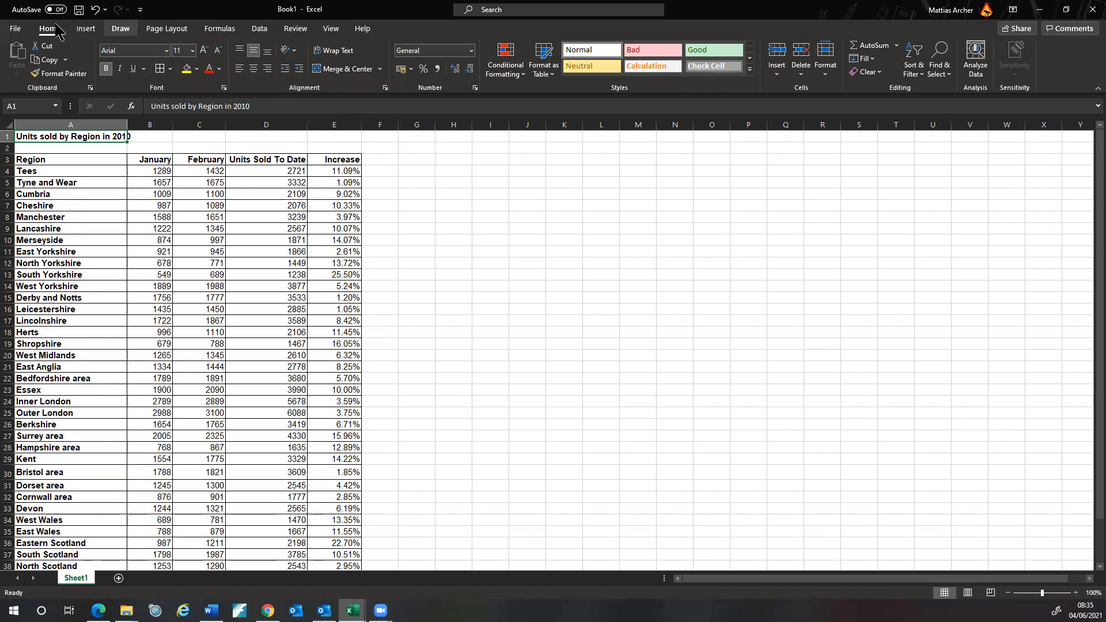
pyautogui.click(16, 29)
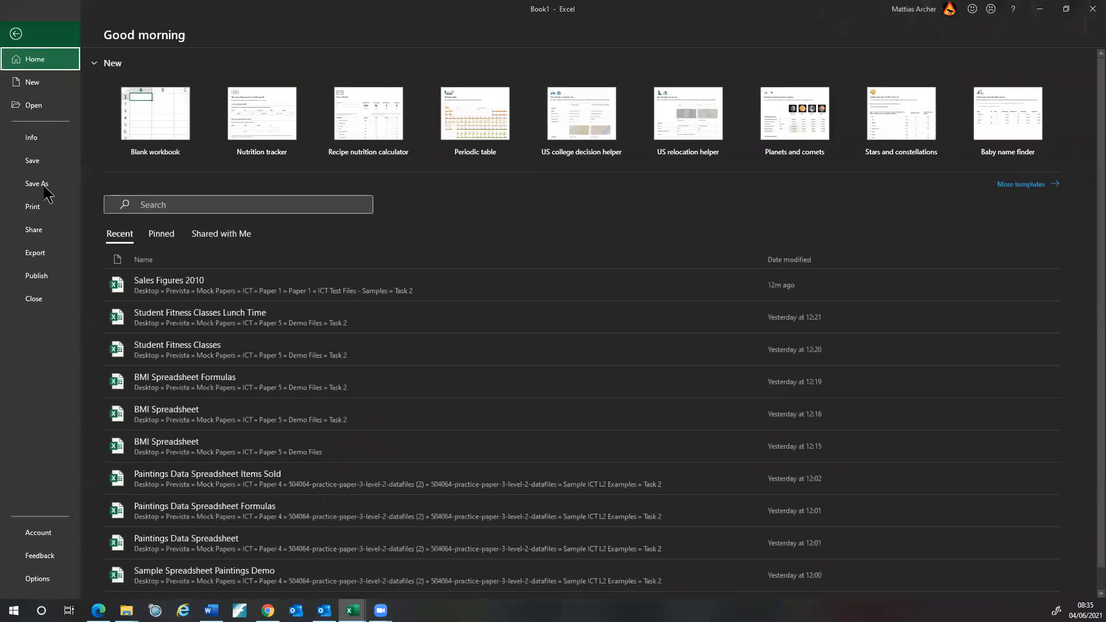
# Step: Save As to the Task 2 folder, appending Video to name it 'Sales Figures 2010 Video'
pyautogui.click(44, 183)
pyautogui.click(124, 167)
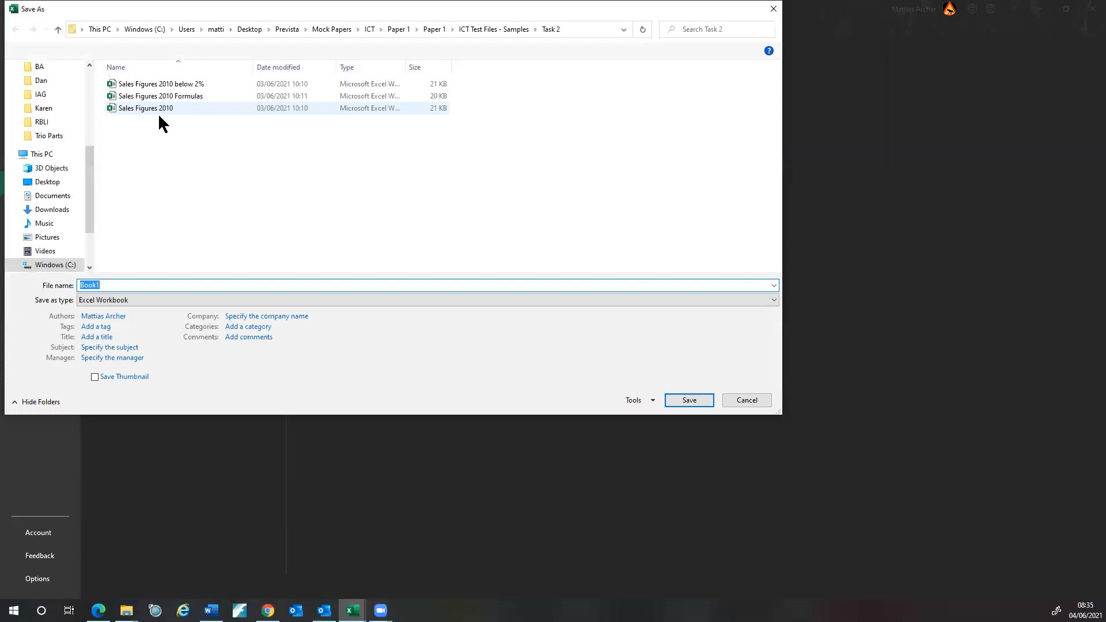
pyautogui.click(210, 107)
pyautogui.click(158, 284)
pyautogui.click(158, 284)
pyautogui.write('Vido')
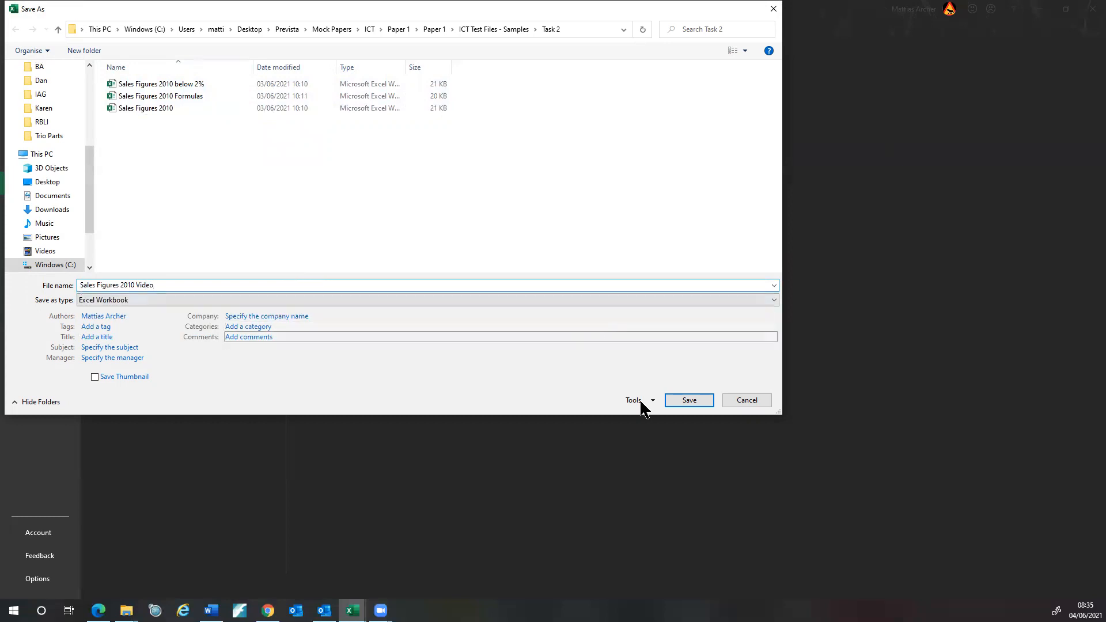
pyautogui.click(682, 403)
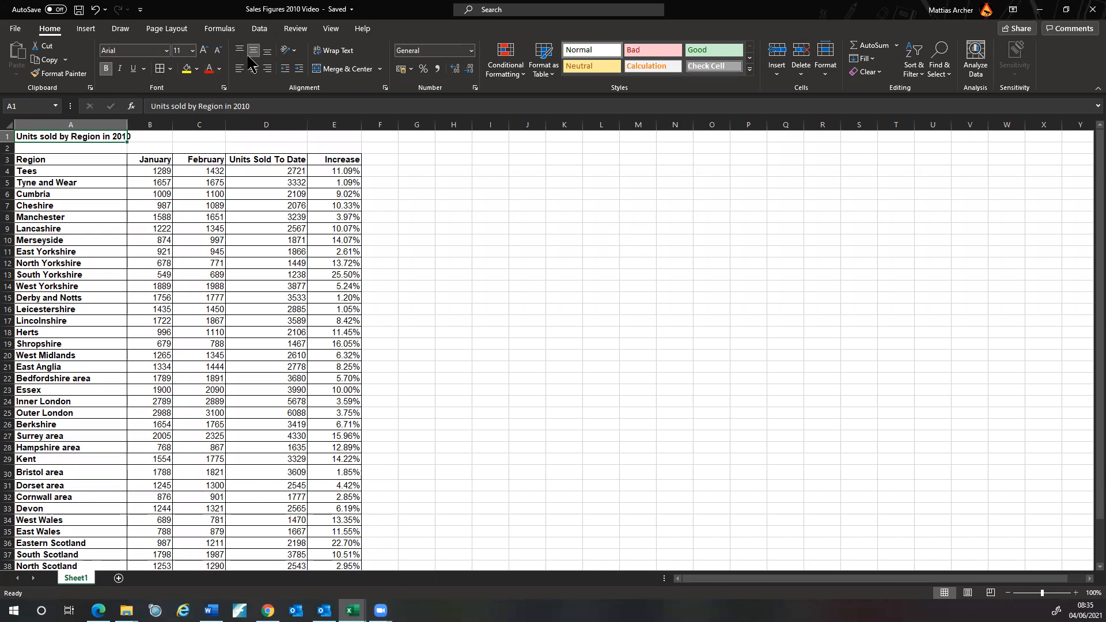
# Step: Turn on Show Formulas so cells show formulas like =SUM(B4+C4) and =SUM(C4-B4)/B4
pyautogui.click(219, 29)
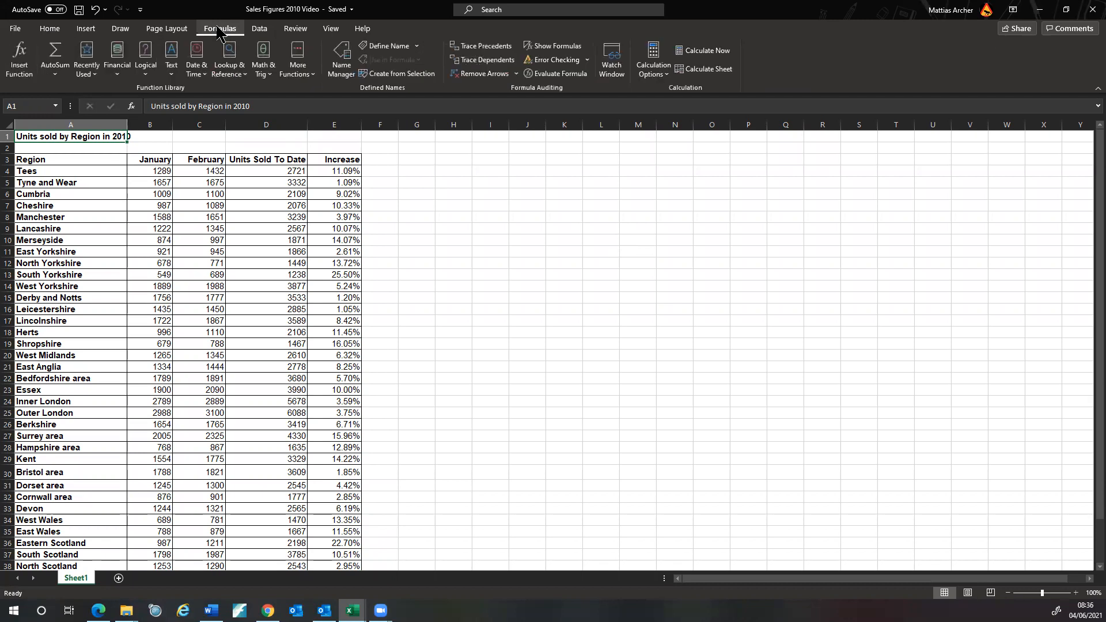
pyautogui.click(553, 46)
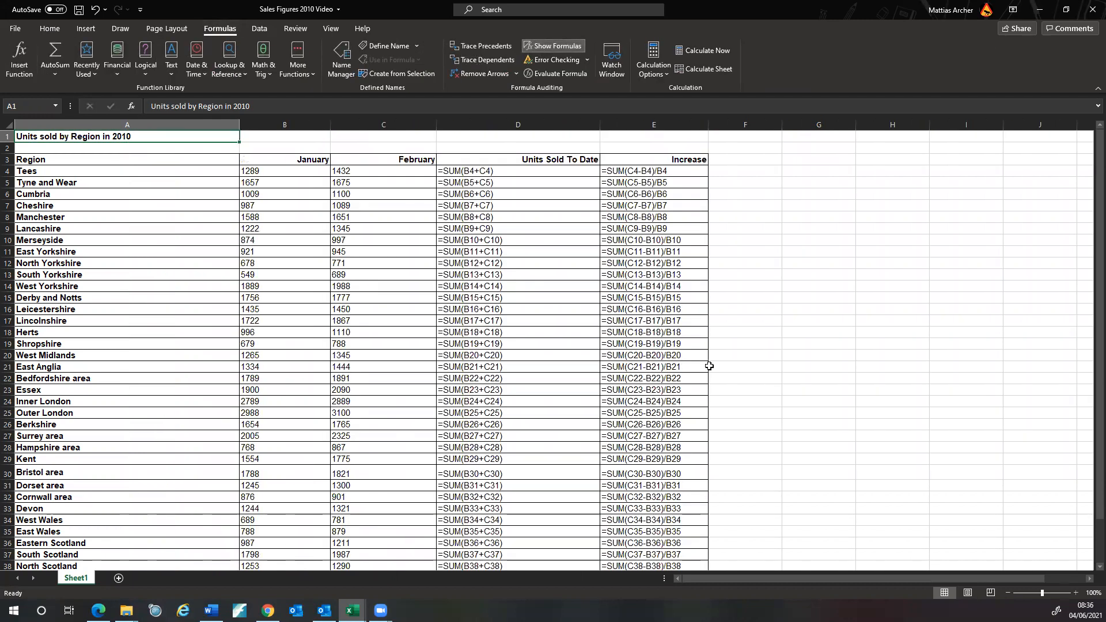
pyautogui.scroll(-3, 772, 393)
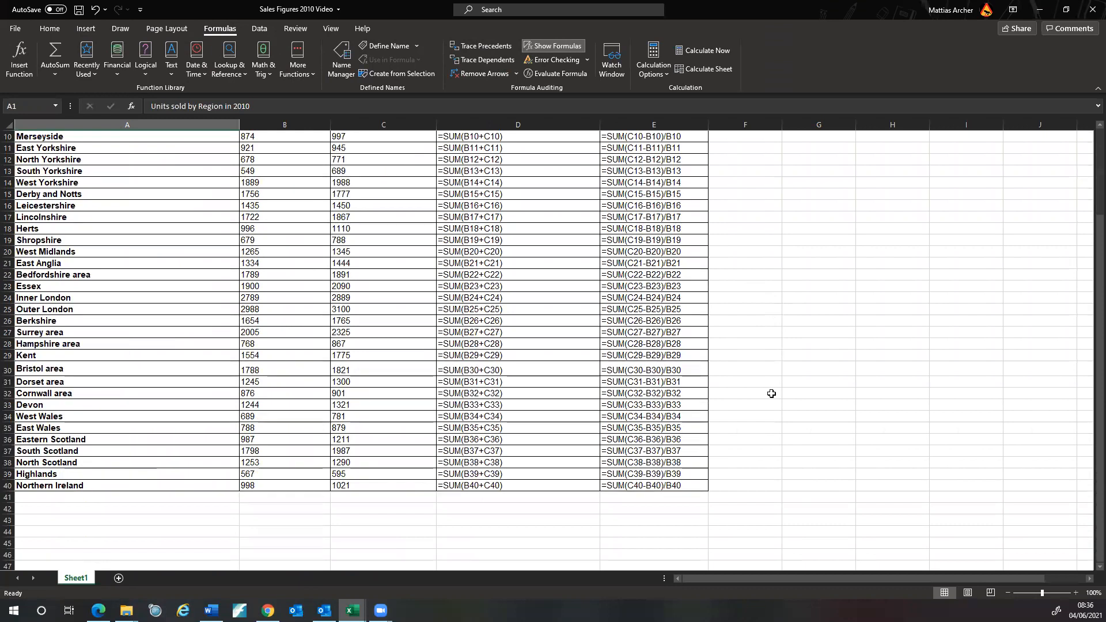
pyautogui.scroll(3, 772, 393)
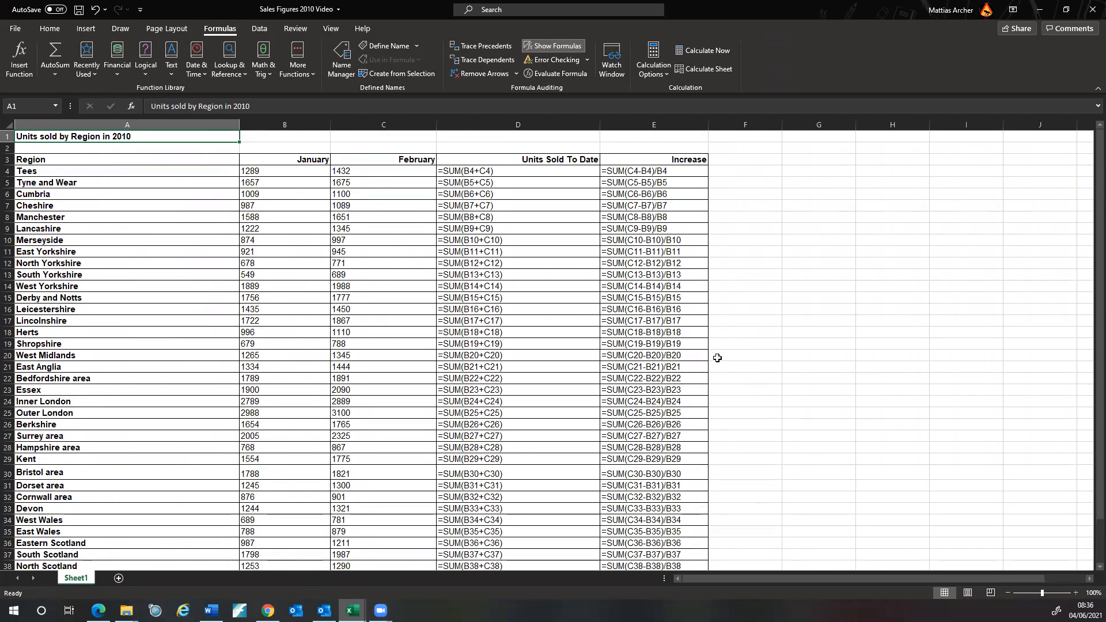
pyautogui.click(16, 29)
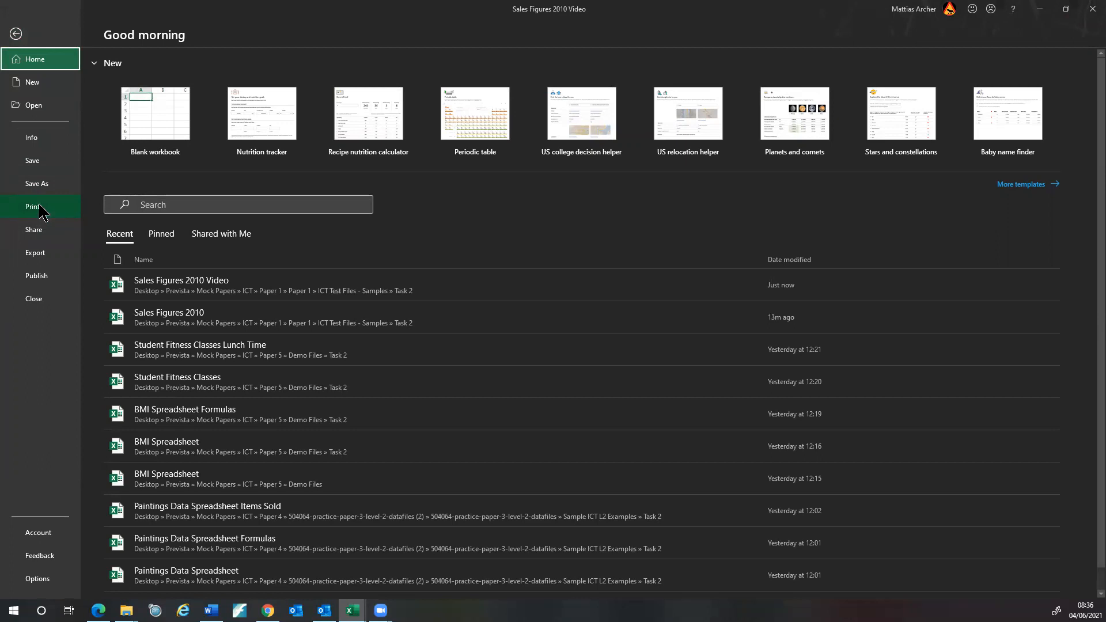
# Step: Open the Print preview with Print Active Sheets selected
pyautogui.click(39, 210)
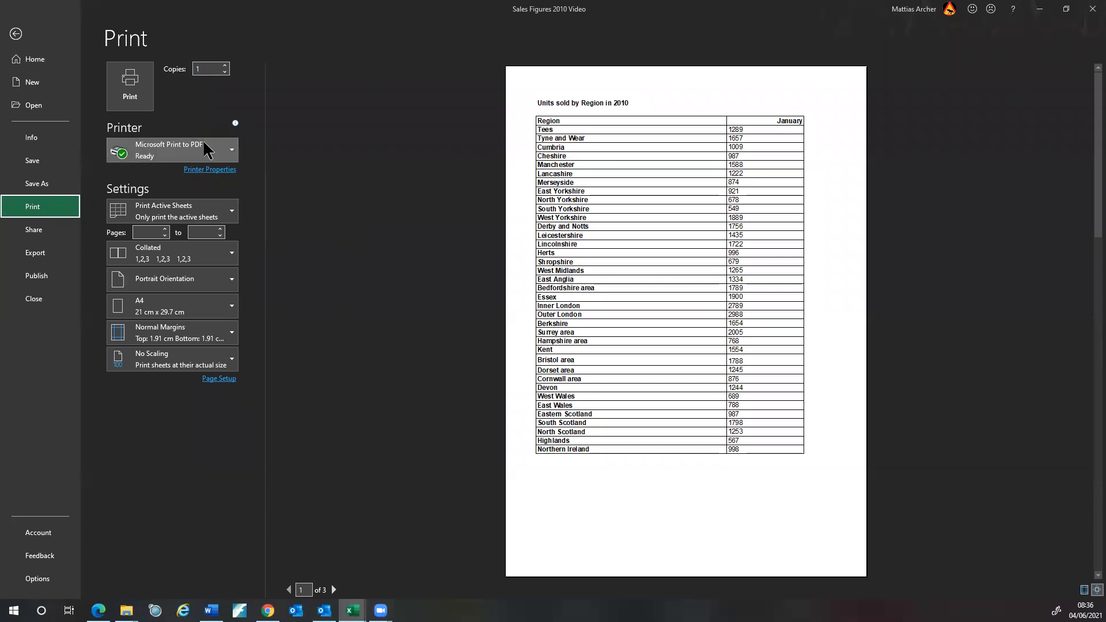
pyautogui.click(233, 215)
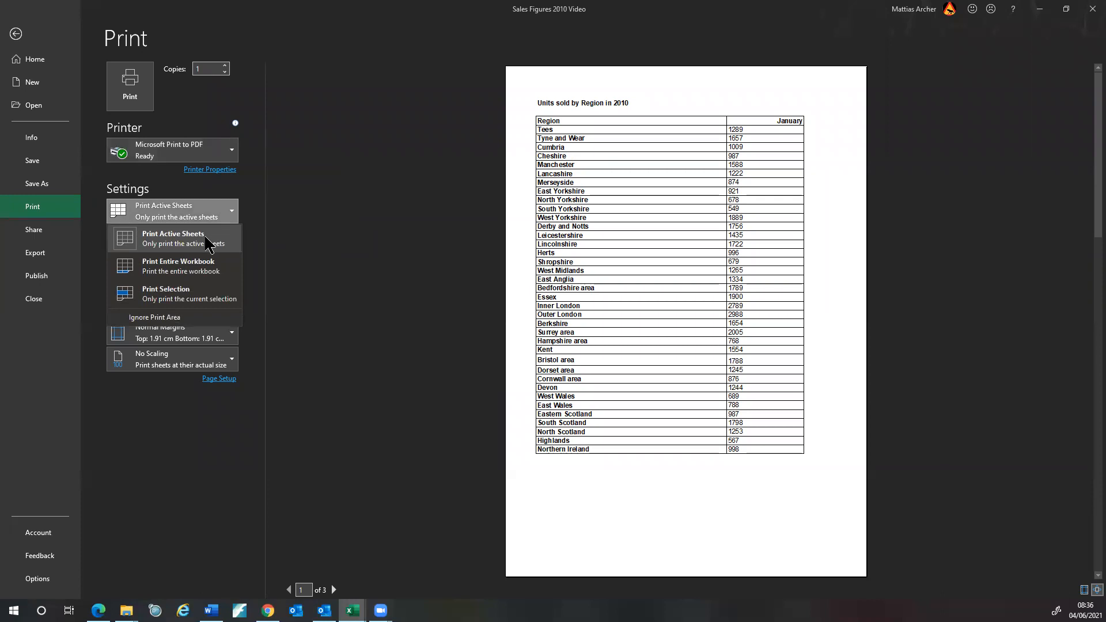
pyautogui.click(208, 241)
pyautogui.click(233, 283)
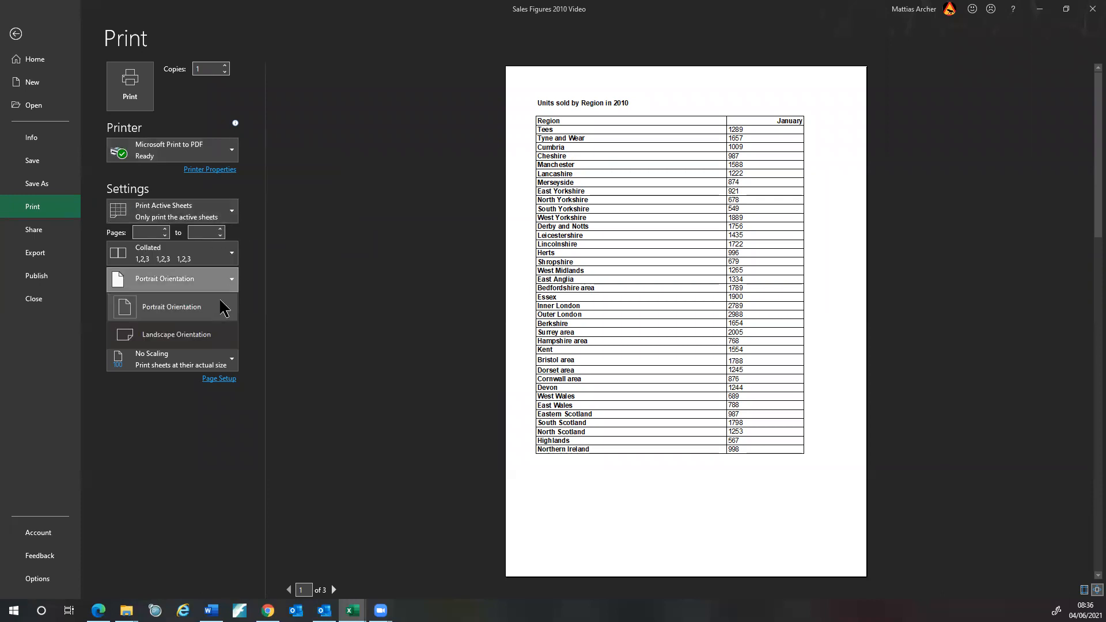
# Step: Print the formula view to PDF in Landscape with Fit Sheet on One Page
pyautogui.click(208, 334)
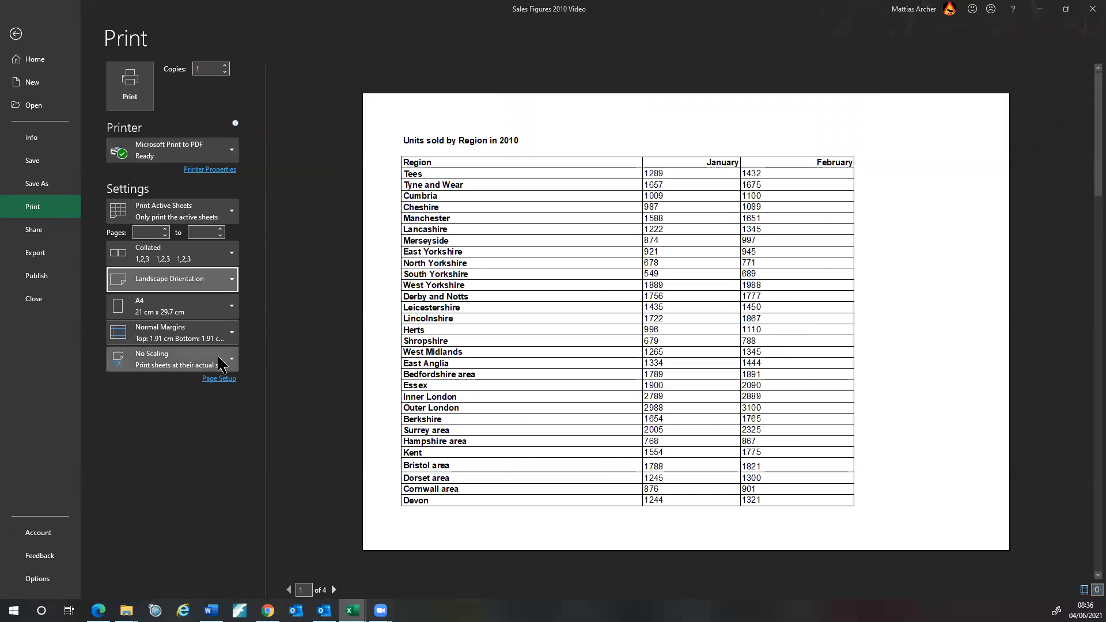
pyautogui.click(228, 360)
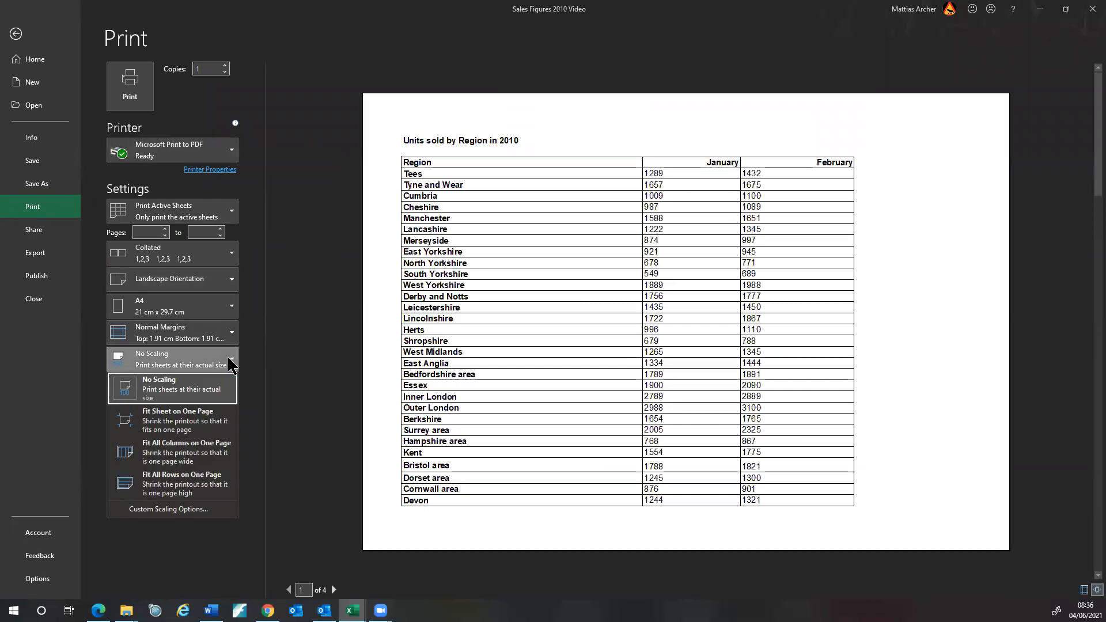
pyautogui.click(206, 423)
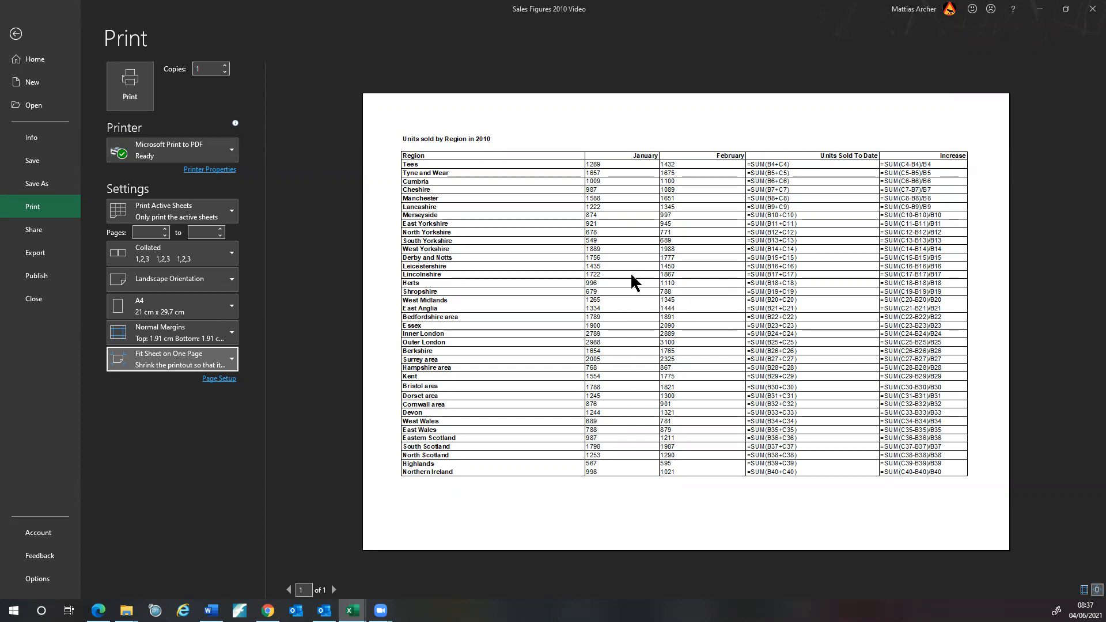
pyautogui.click(134, 98)
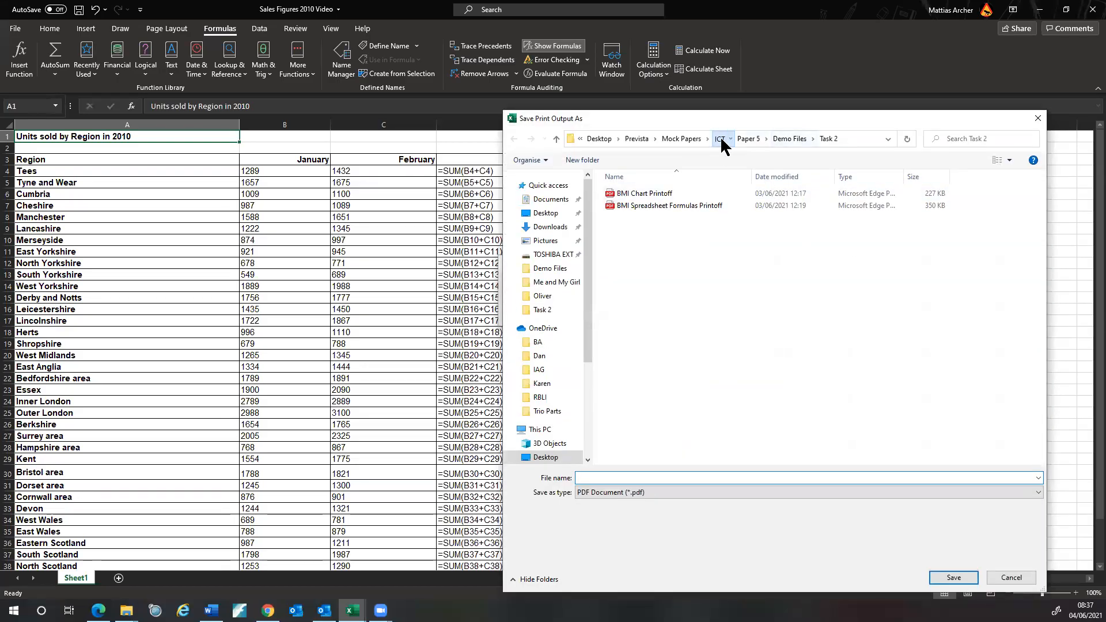
# Step: Browse the save dialog to ICT > Paper 1 > ICT Test Files - Samples > Task 2
pyautogui.click(721, 139)
pyautogui.doubleClick(634, 241)
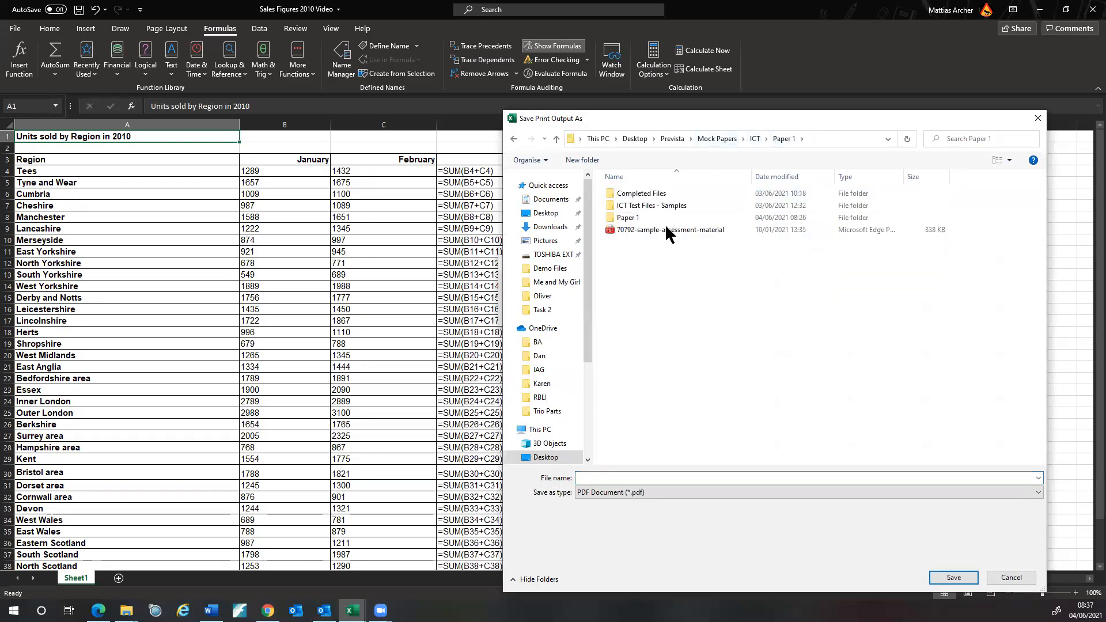
pyautogui.doubleClick(645, 207)
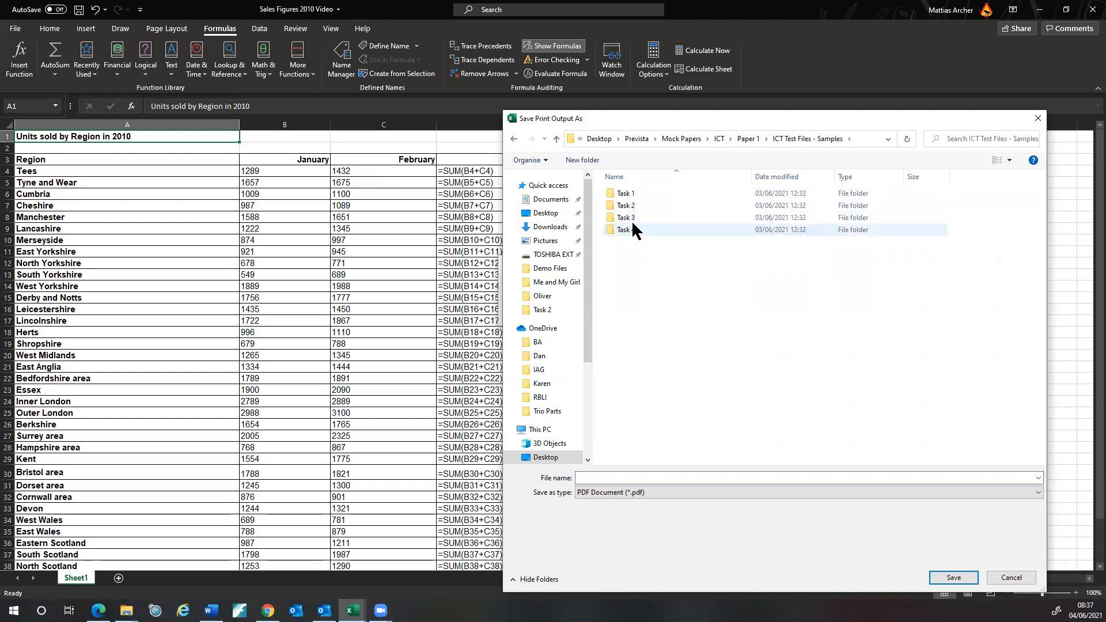
pyautogui.doubleClick(627, 205)
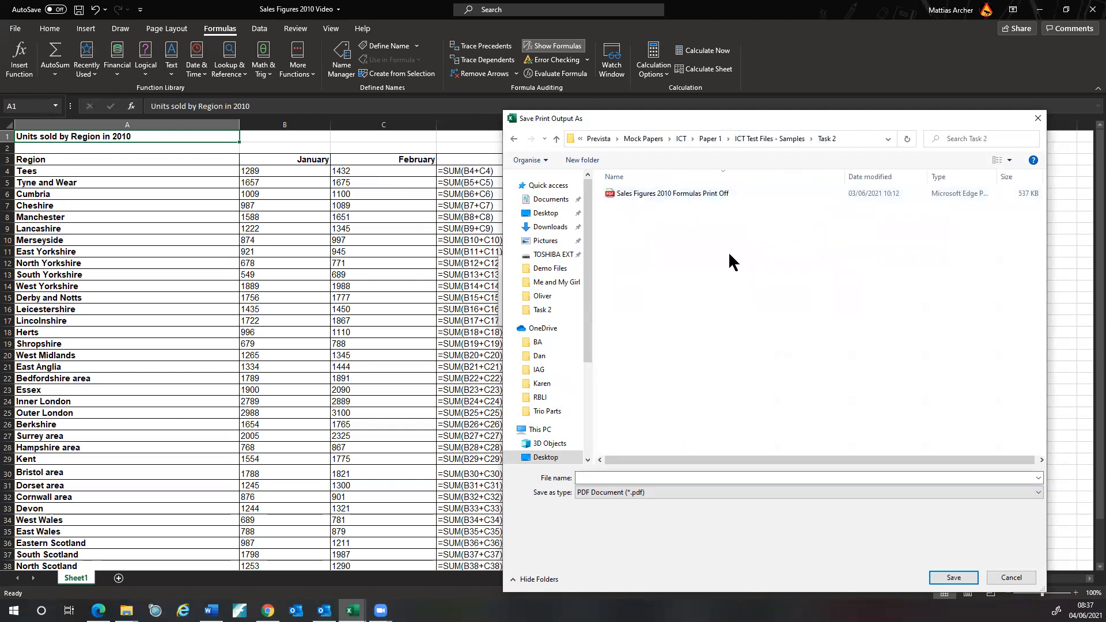
# Step: Save the PDF as 'Sales Figures 2010 Formulas Print Off Video' and turn Show Formulas off
pyautogui.click(689, 193)
pyautogui.click(711, 477)
pyautogui.doubleClick(712, 477)
pyautogui.click(712, 477)
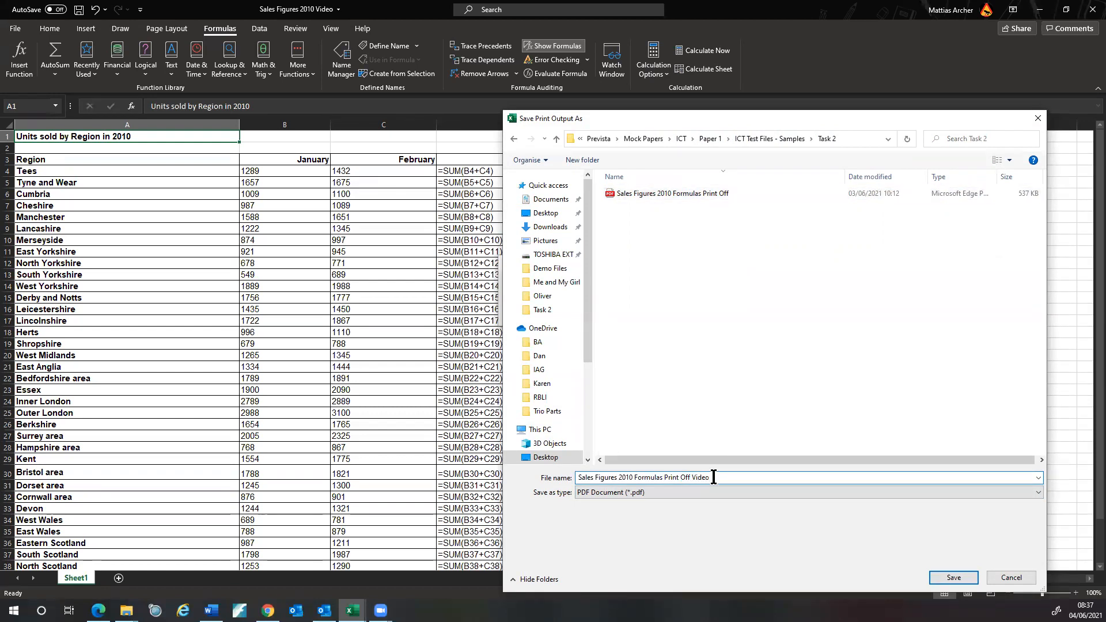
pyautogui.click(951, 580)
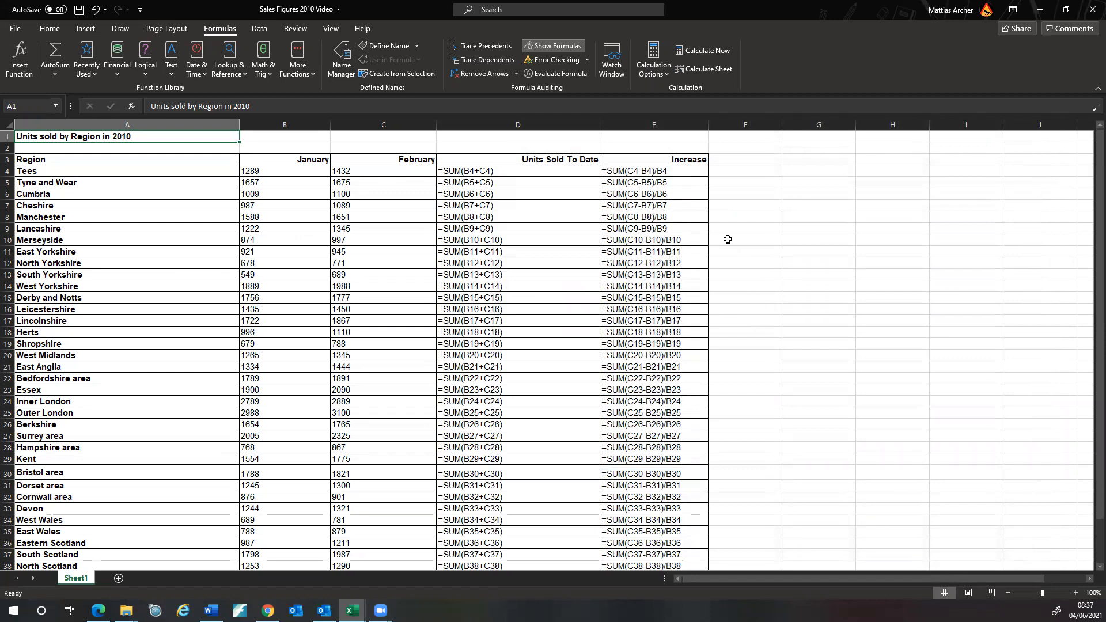
pyautogui.click(566, 48)
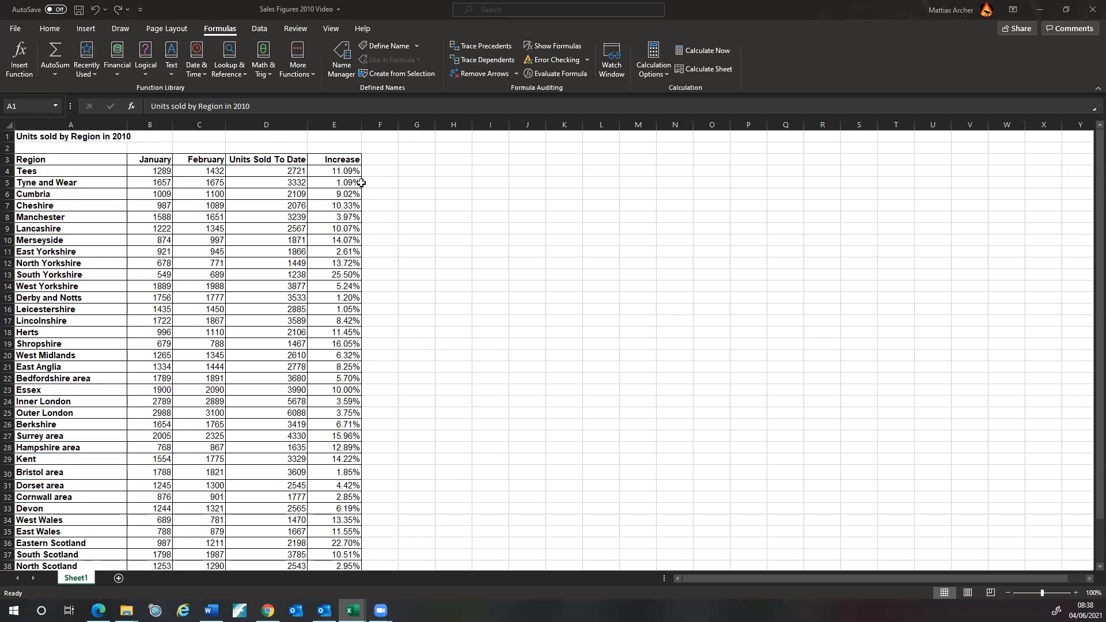
# Step: Select the Increase column from the E3 header down to E40
pyautogui.click(346, 161)
pyautogui.moveTo(346, 160); pyautogui.dragTo(345, 558)
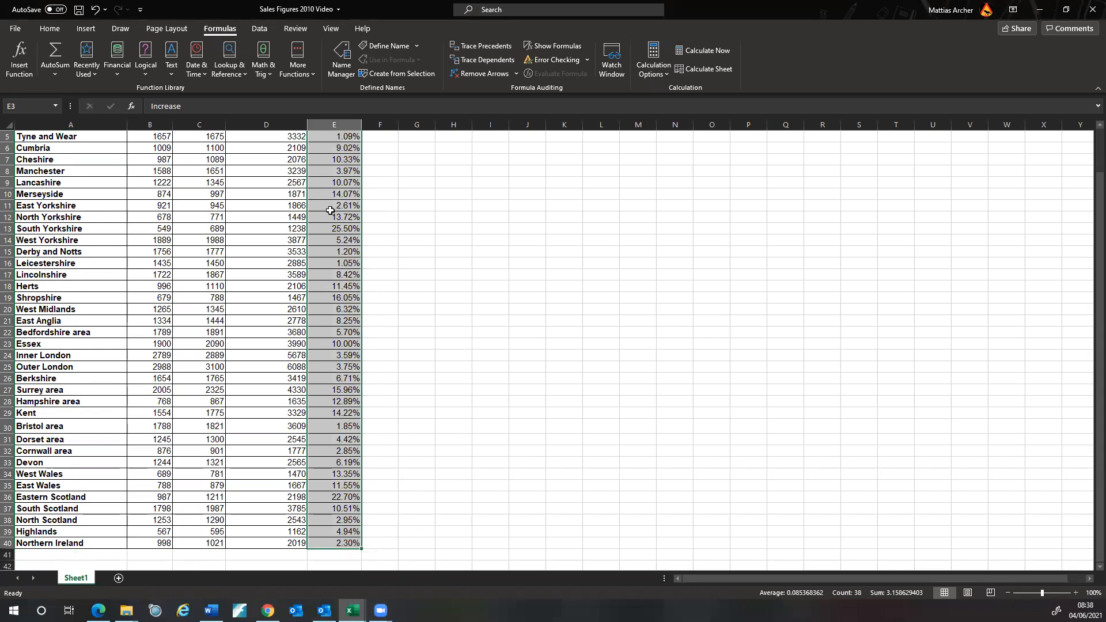
# Step: Sort the region table by Increase largest to smallest, expanding the selection to keep rows together
pyautogui.click(49, 29)
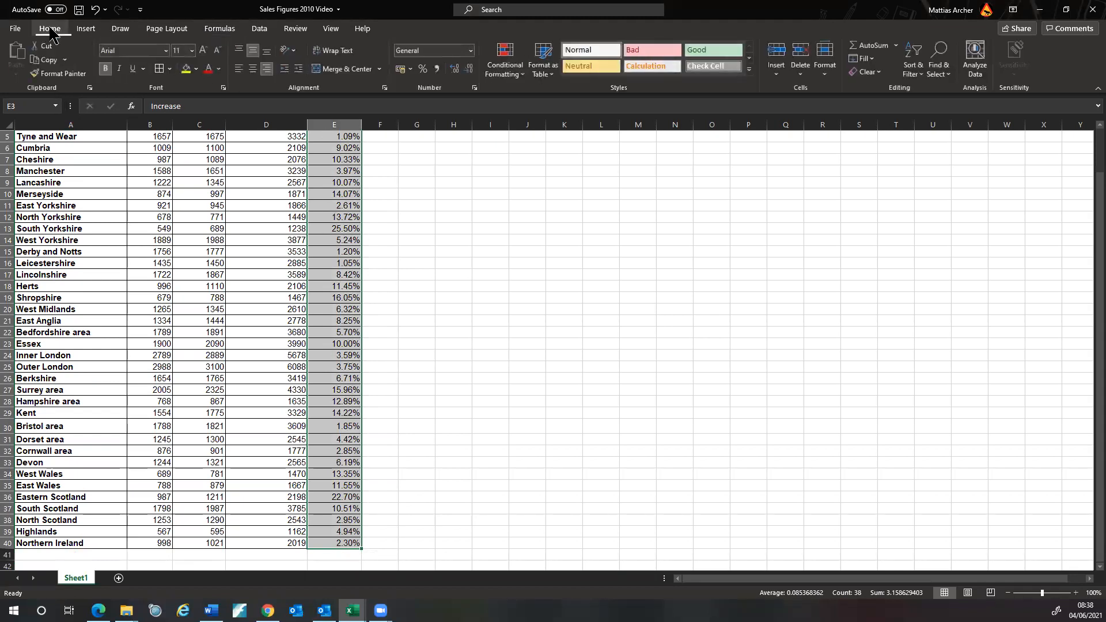
pyautogui.click(914, 65)
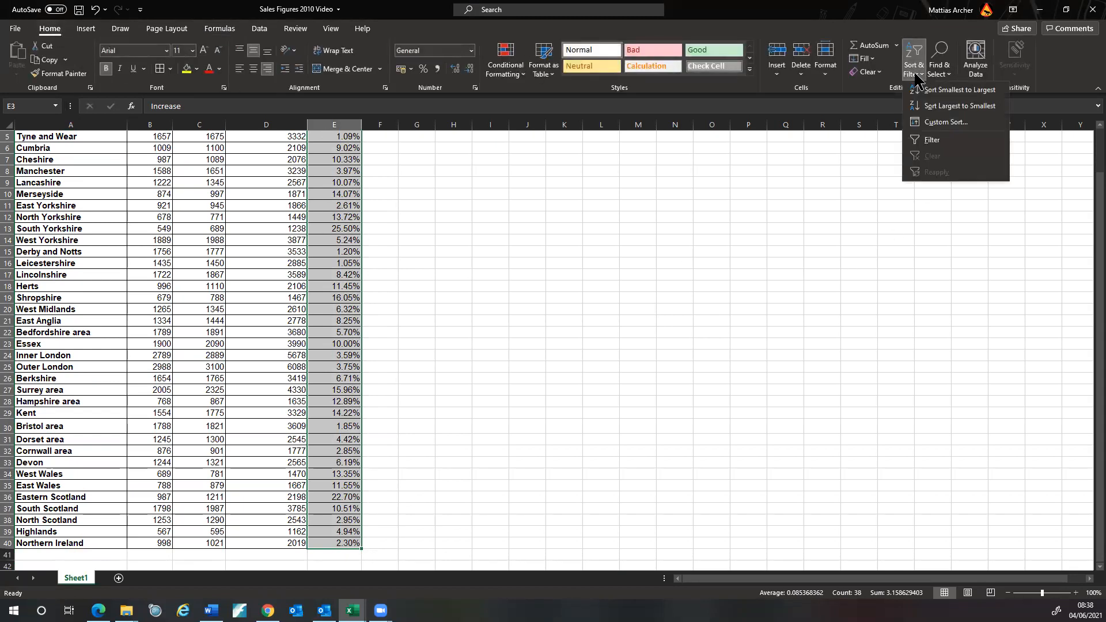
pyautogui.click(935, 107)
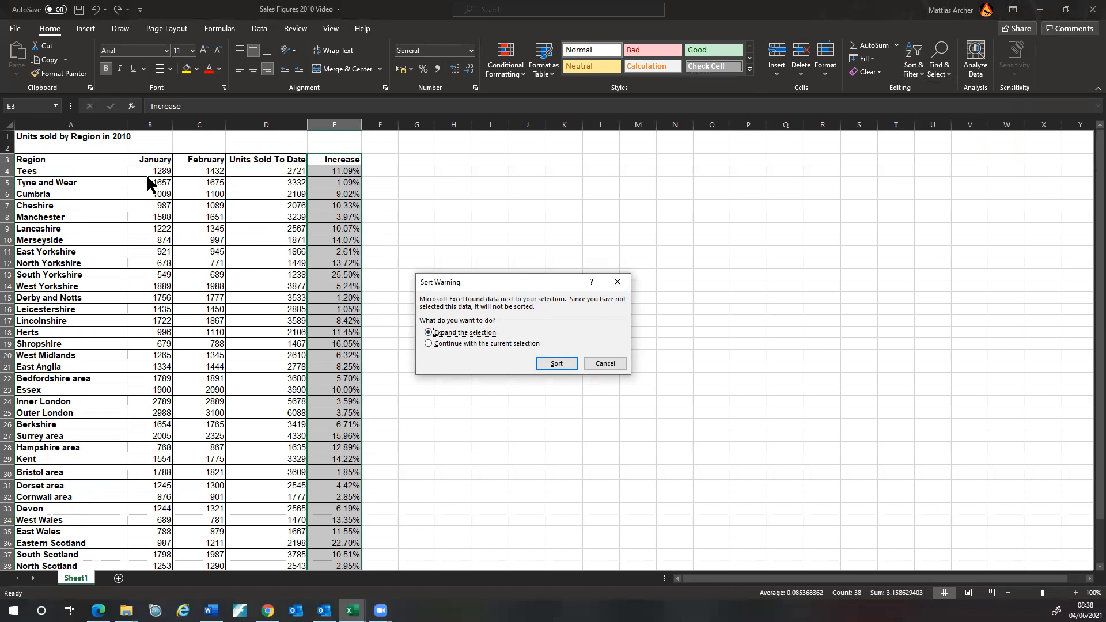
pyautogui.click(556, 363)
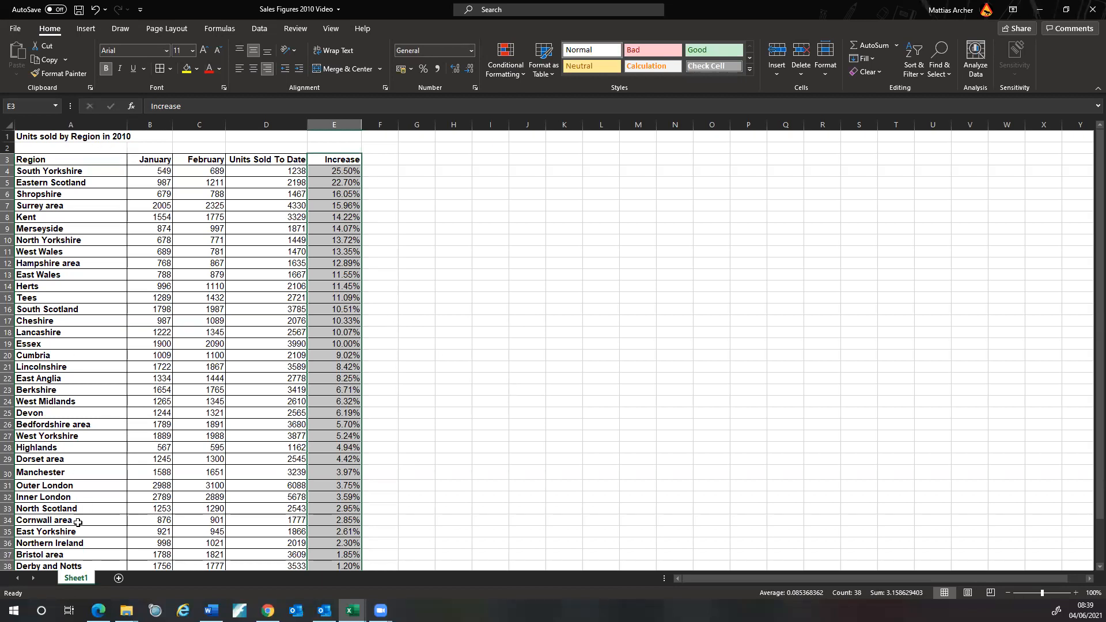
# Step: Rename the Sheet1 tab to 'Units Sold 2021'
pyautogui.rightClick(76, 579)
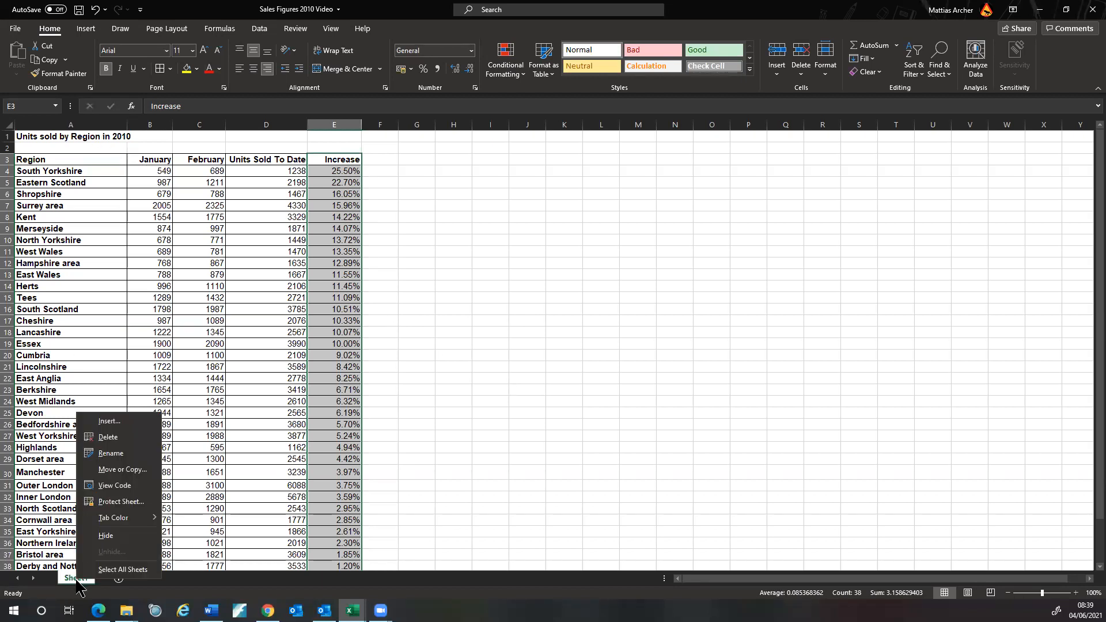
pyautogui.click(123, 453)
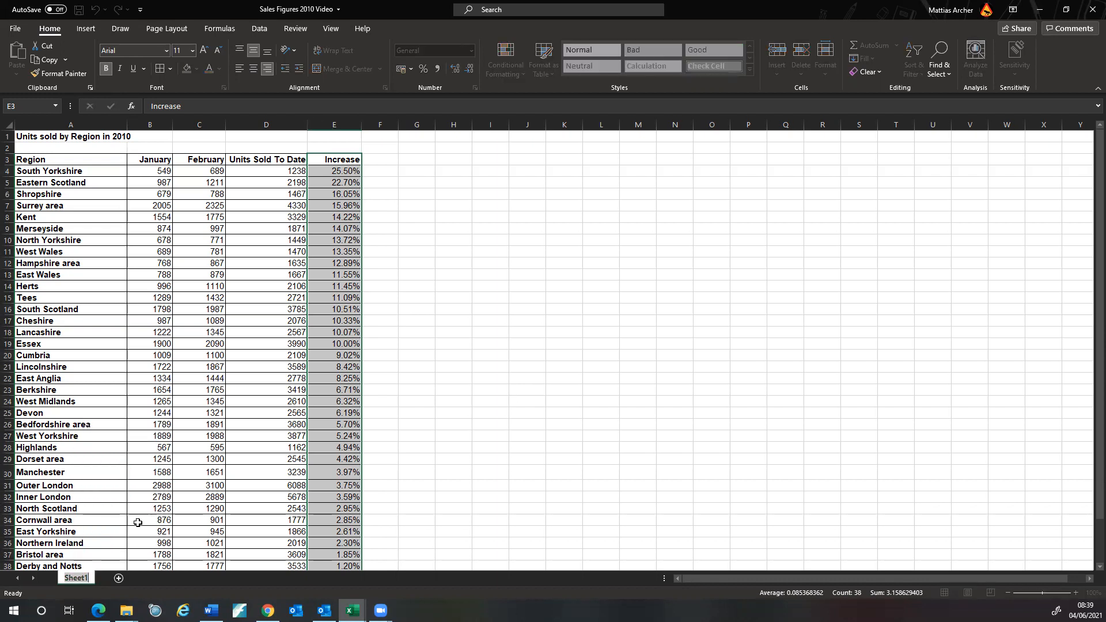
pyautogui.write('UNi')
pyautogui.press('BackSpace')
pyautogui.press('BackSpace')
pyautogui.write('nits Sold 2')
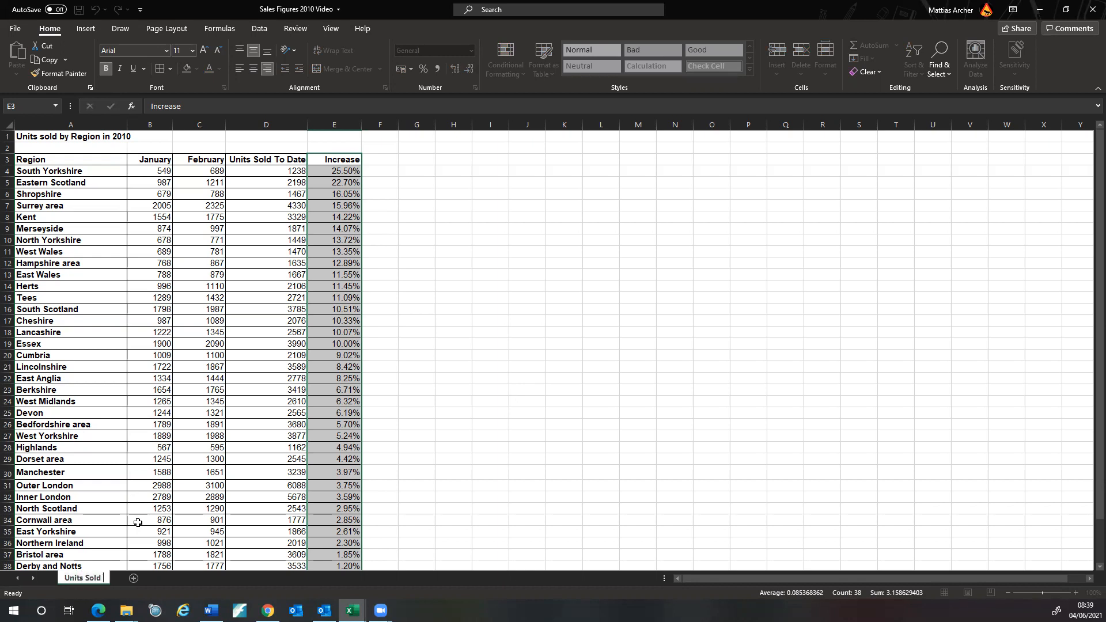
pyautogui.write('021')
pyautogui.click(506, 510)
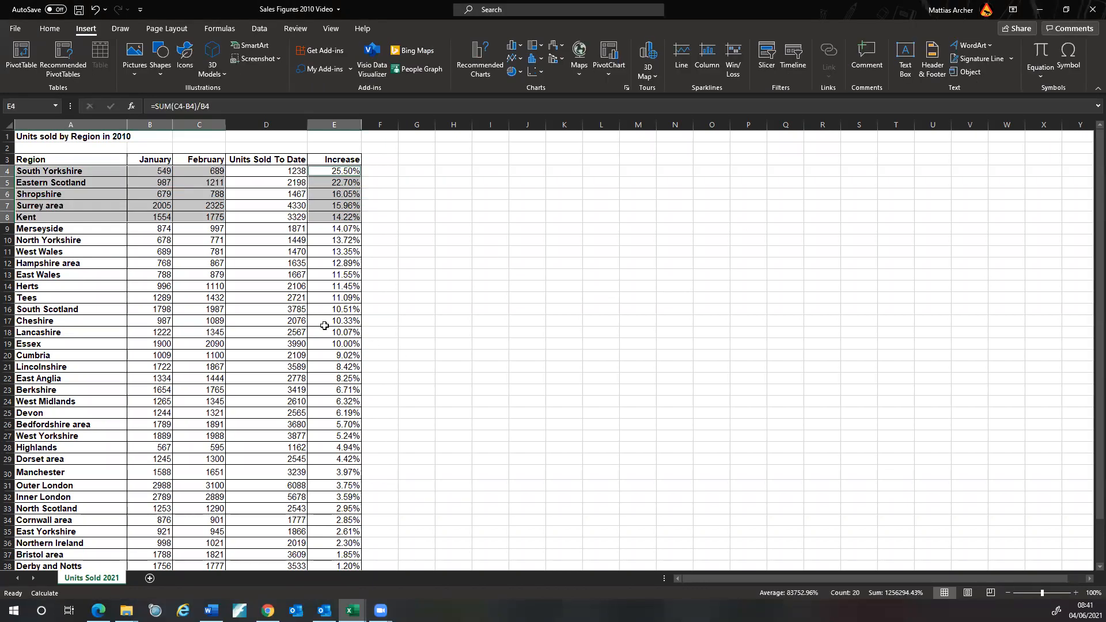
pyautogui.moveTo(324, 323); pyautogui.dragTo(326, 333)
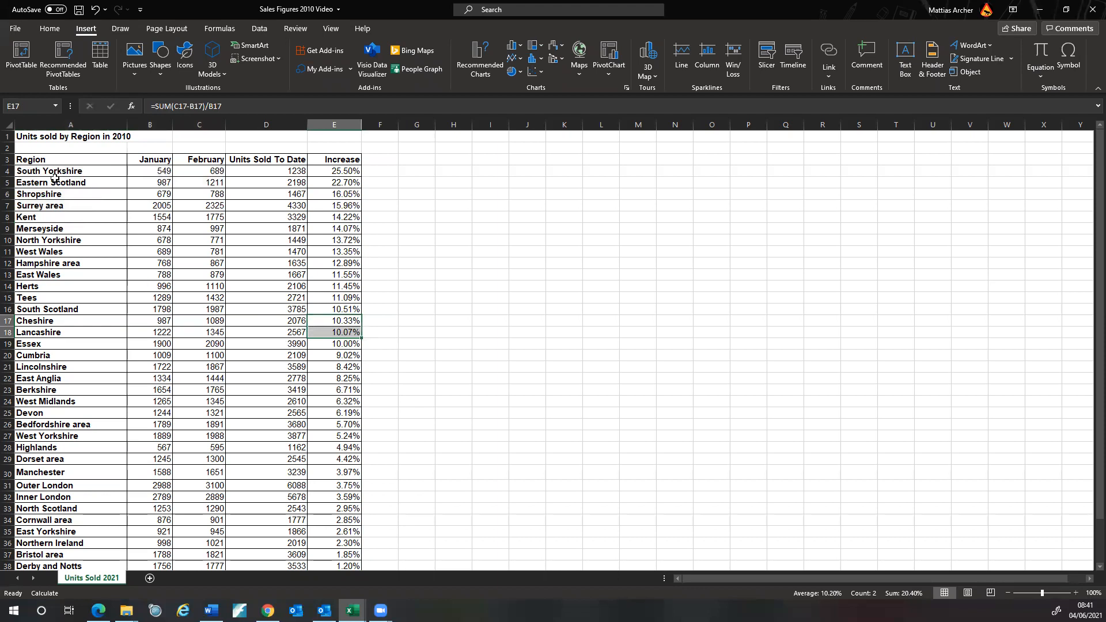
pyautogui.moveTo(64, 162); pyautogui.dragTo(67, 212)
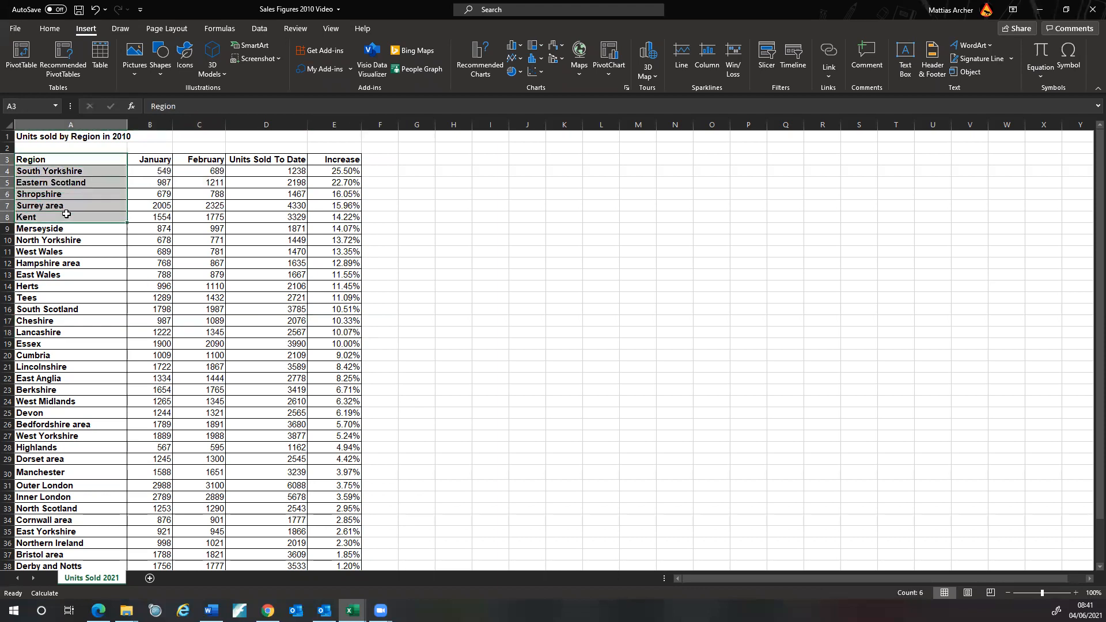
pyautogui.press('Right')
pyautogui.moveTo(99, 157); pyautogui.dragTo(206, 217)
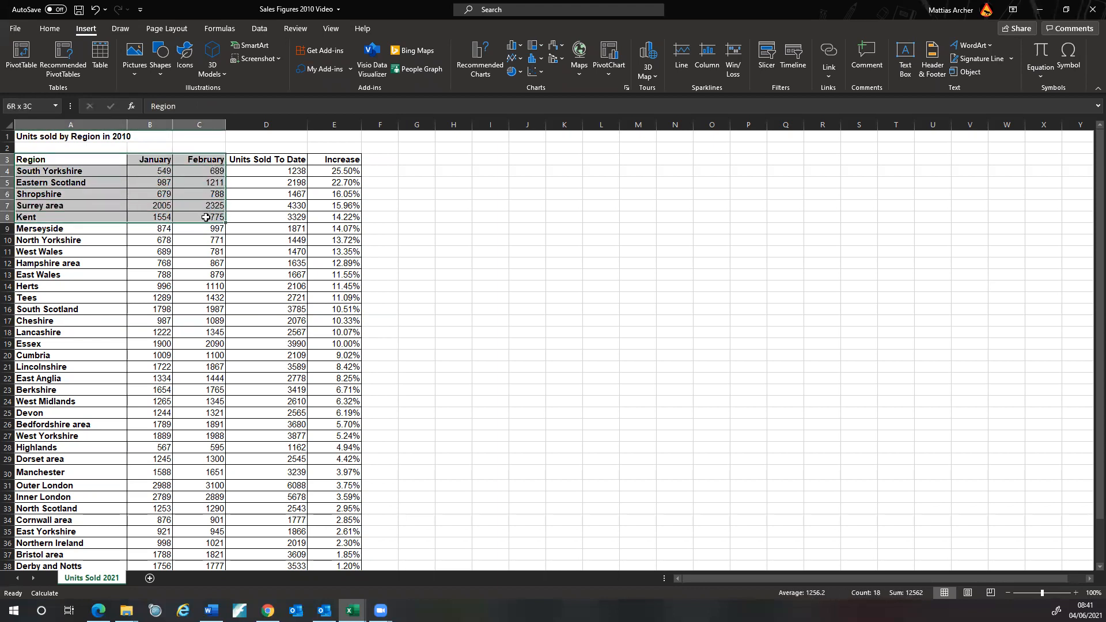
pyautogui.moveTo(206, 217); pyautogui.dragTo(206, 217)
pyautogui.keyDown('ctrl'); pyautogui.click(371, 226); pyautogui.keyUp('ctrl')
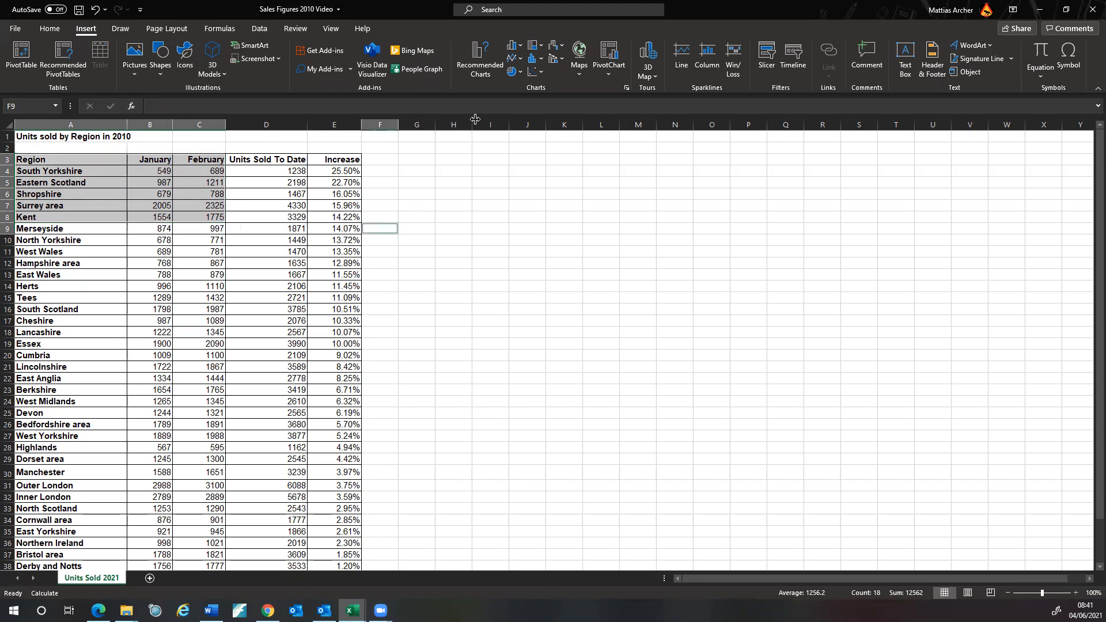
pyautogui.click(49, 29)
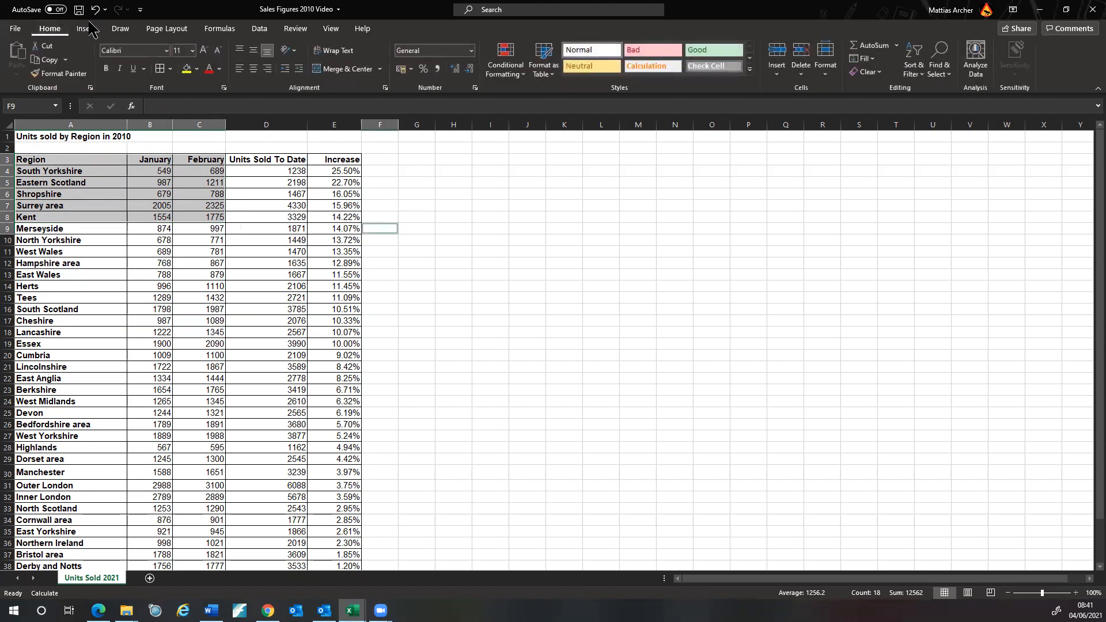
pyautogui.click(86, 28)
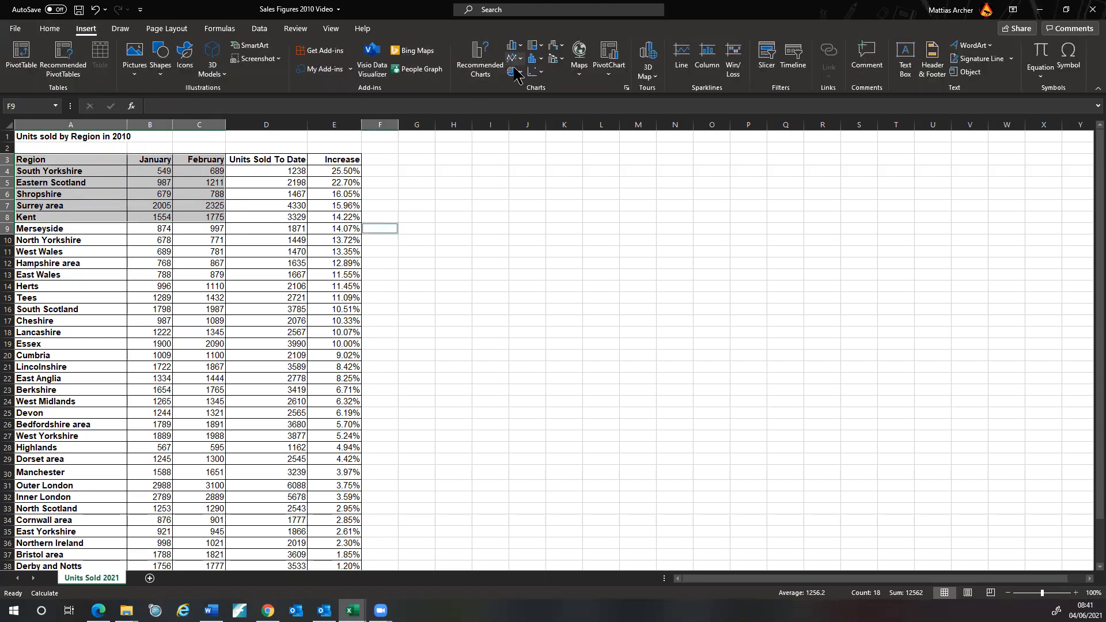
pyautogui.click(479, 75)
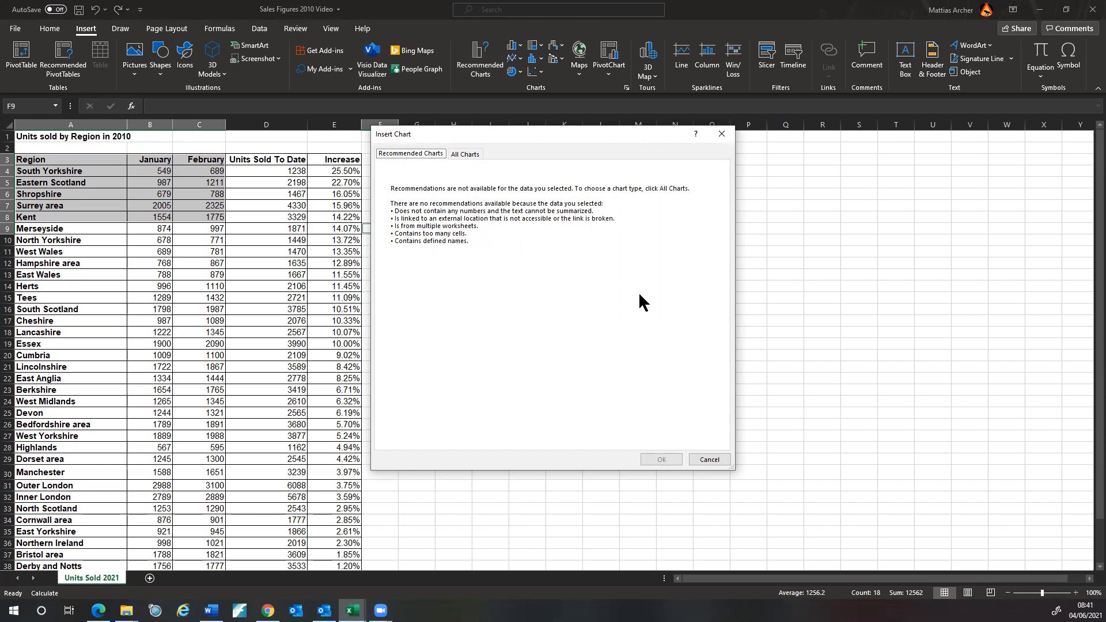
pyautogui.click(721, 460)
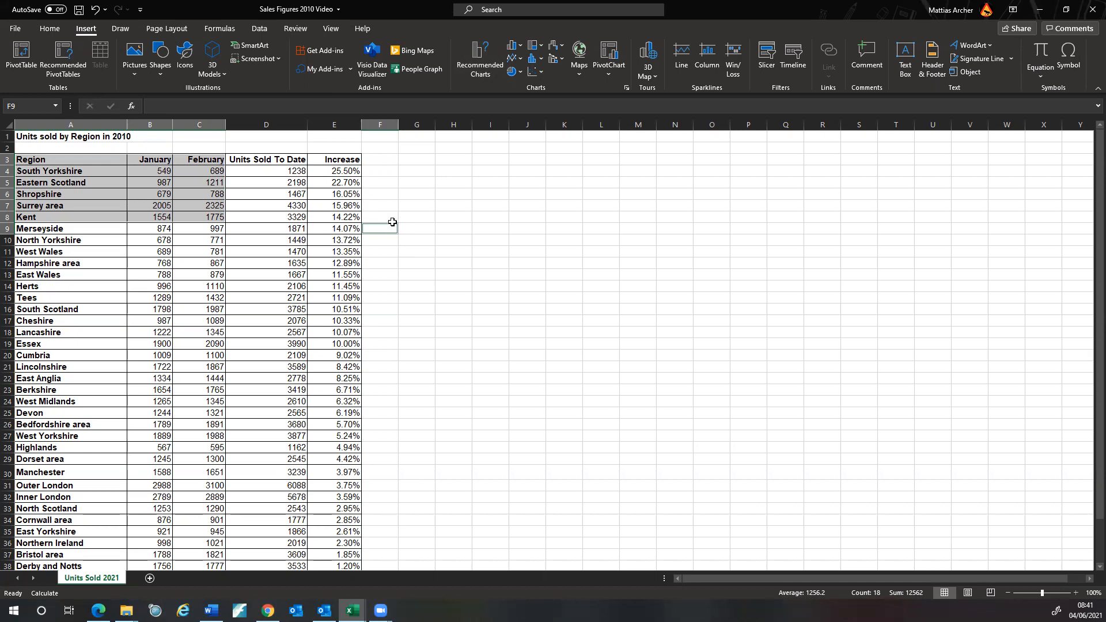
pyautogui.click(429, 215)
pyautogui.moveTo(60, 159); pyautogui.dragTo(59, 219)
pyautogui.click(504, 193)
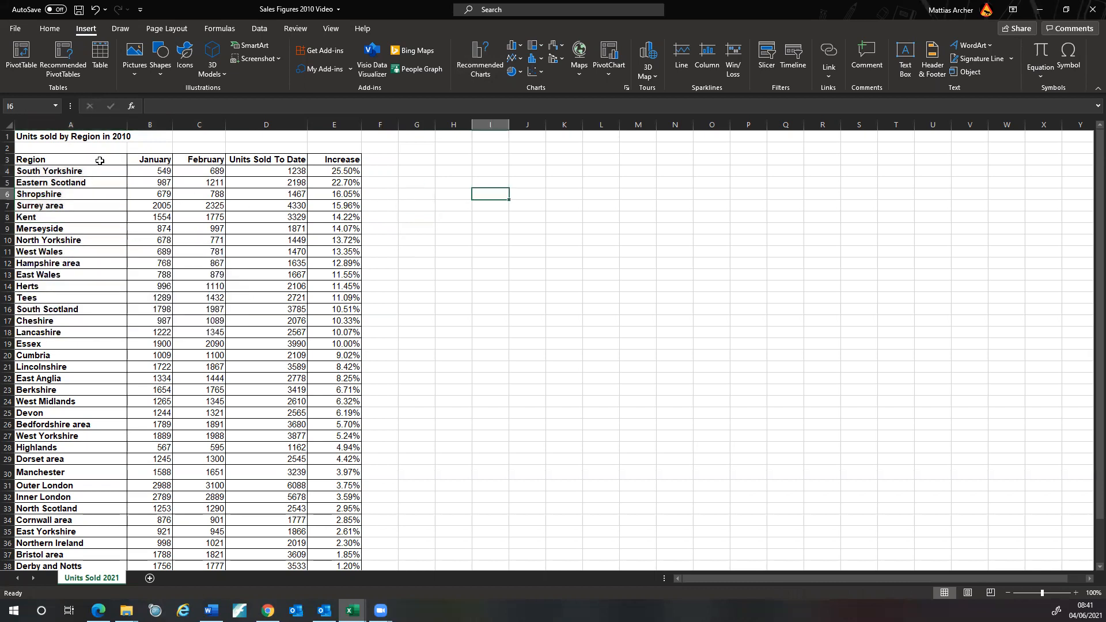
pyautogui.moveTo(99, 161); pyautogui.dragTo(92, 215)
pyautogui.hotkey('ctrl', 'q')
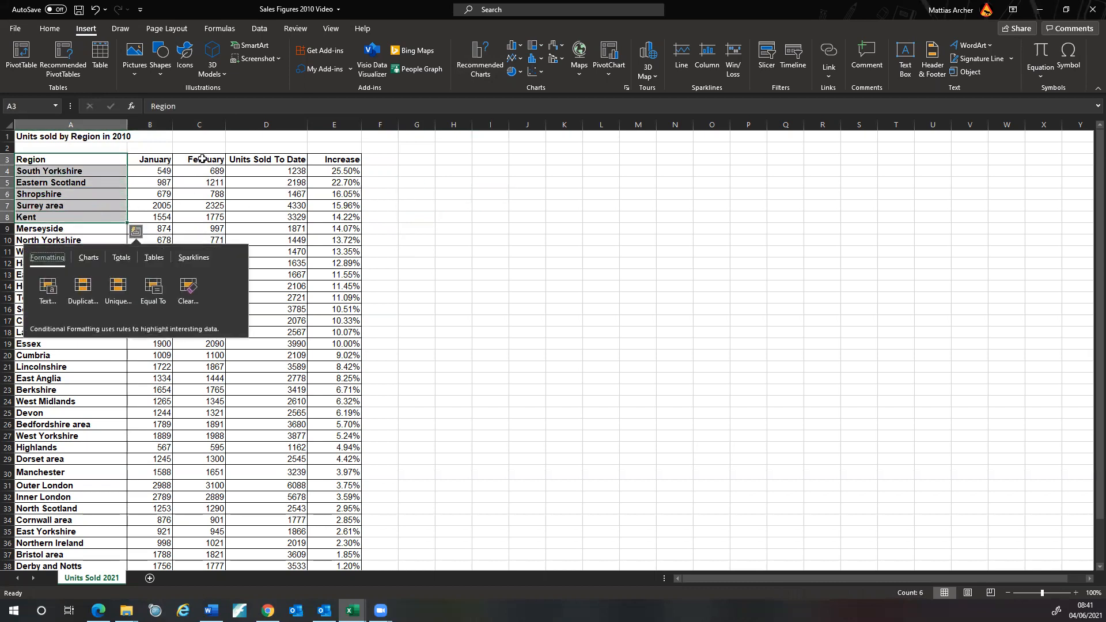
pyautogui.moveTo(202, 158); pyautogui.dragTo(197, 222)
pyautogui.moveTo(346, 161); pyautogui.dragTo(337, 219)
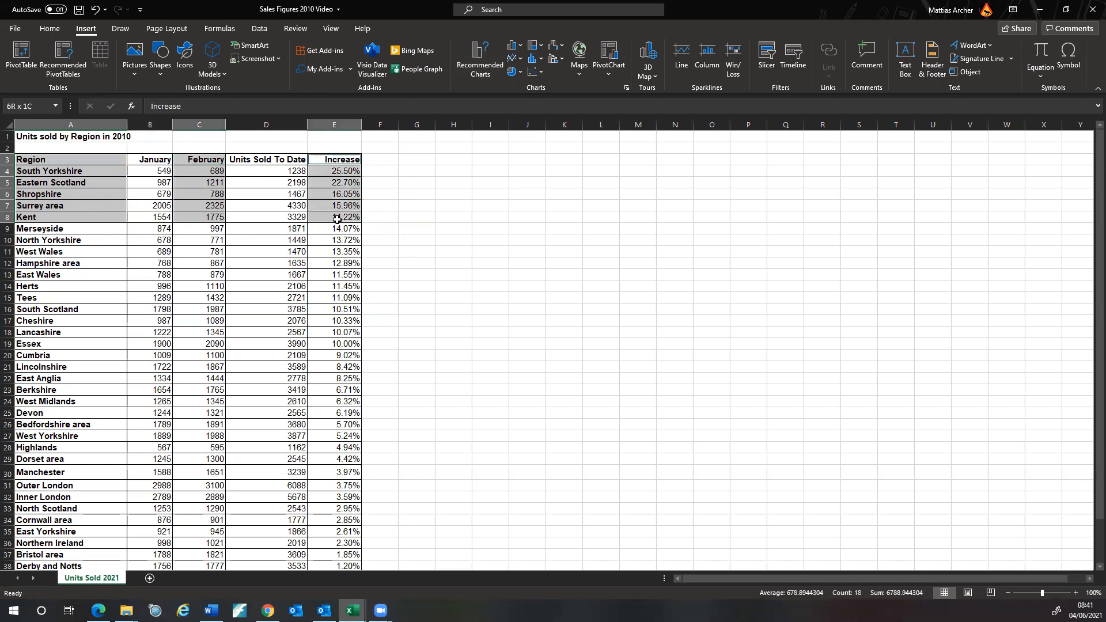
pyautogui.click(522, 332)
pyautogui.moveTo(90, 160); pyautogui.dragTo(203, 218)
pyautogui.click(531, 259)
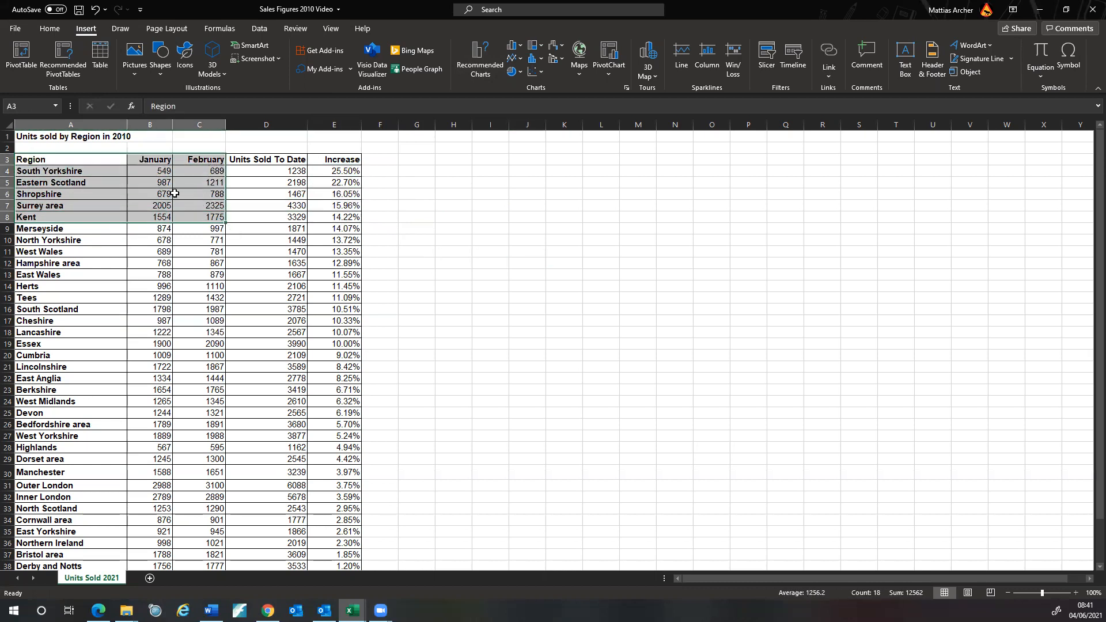
pyautogui.moveTo(98, 159); pyautogui.dragTo(100, 212)
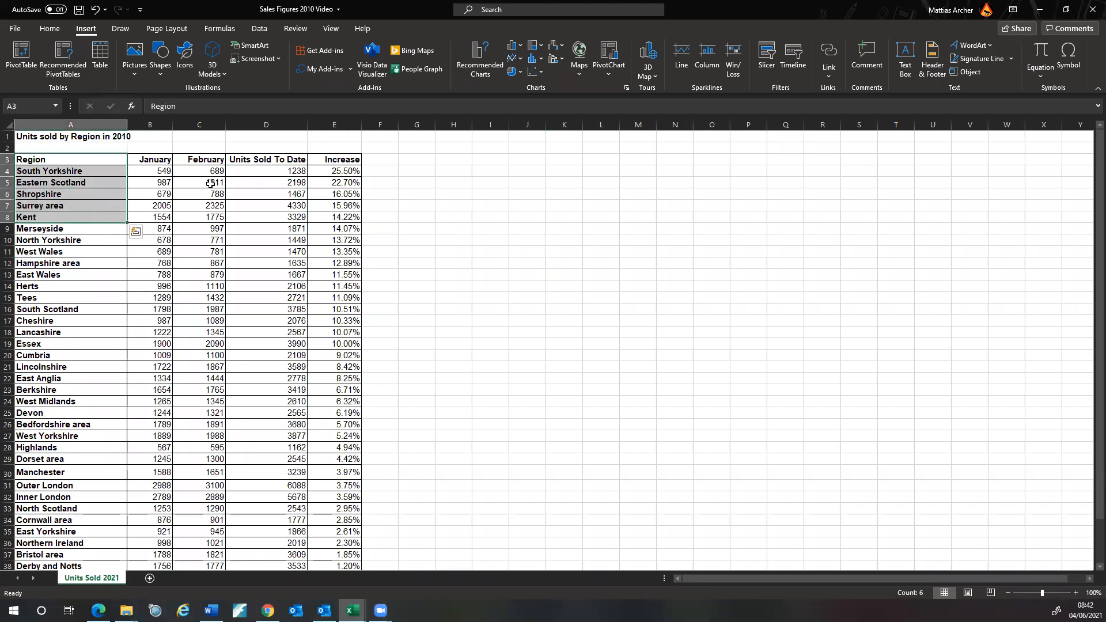
pyautogui.moveTo(262, 160); pyautogui.dragTo(266, 218)
pyautogui.moveTo(328, 159); pyautogui.dragTo(328, 223)
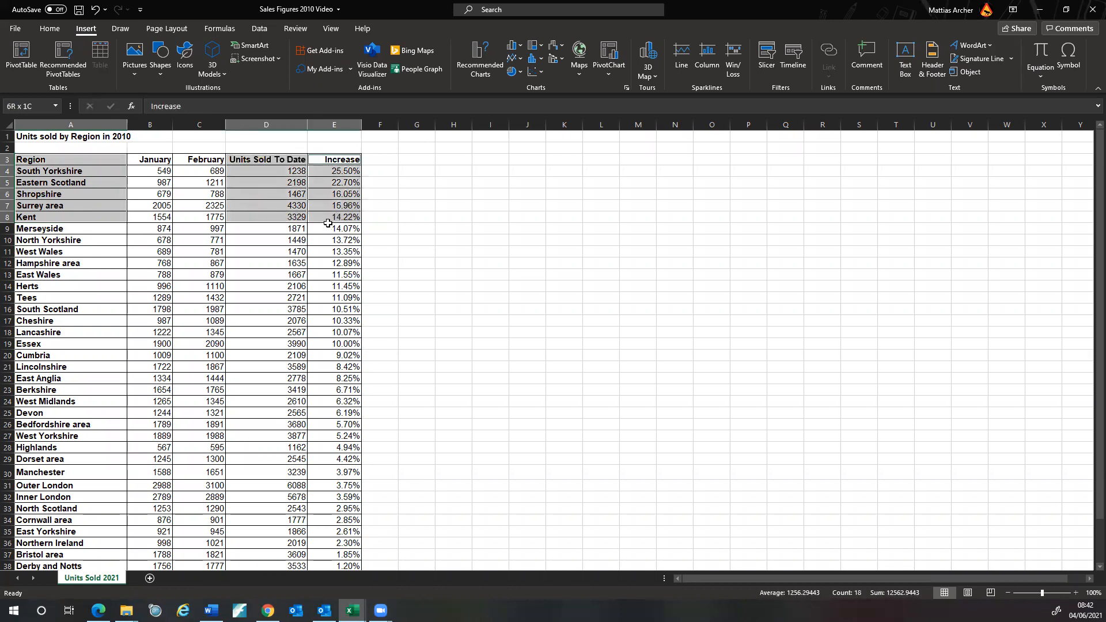
pyautogui.click(425, 230)
pyautogui.moveTo(63, 161); pyautogui.dragTo(199, 221)
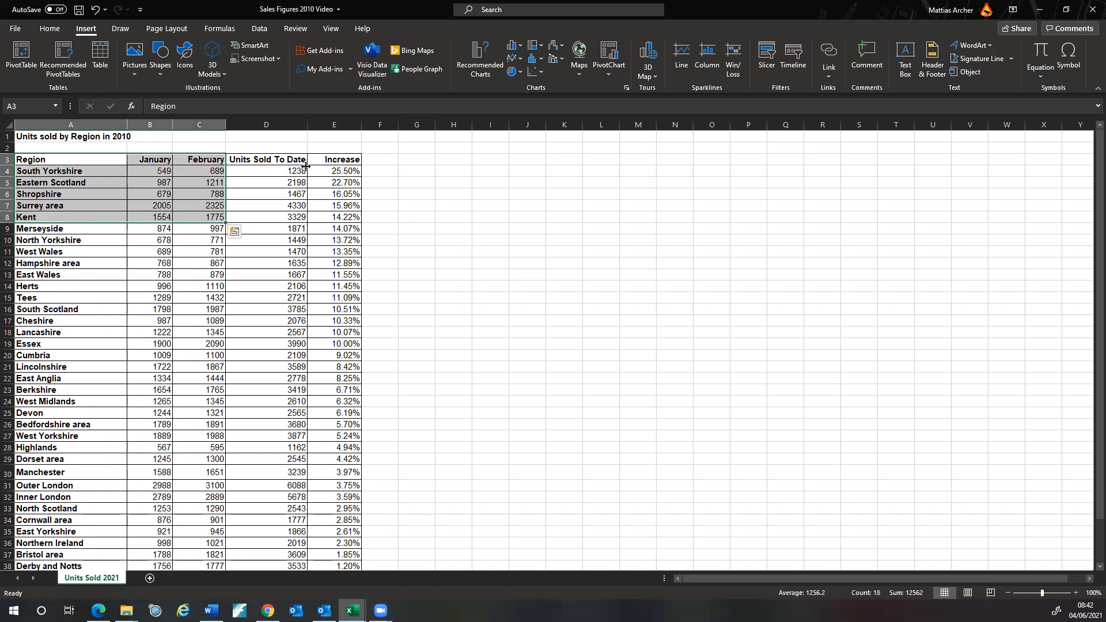
# Step: Insert a recommended Clustered Column chart of the top five regions' January and February sales
pyautogui.click(481, 68)
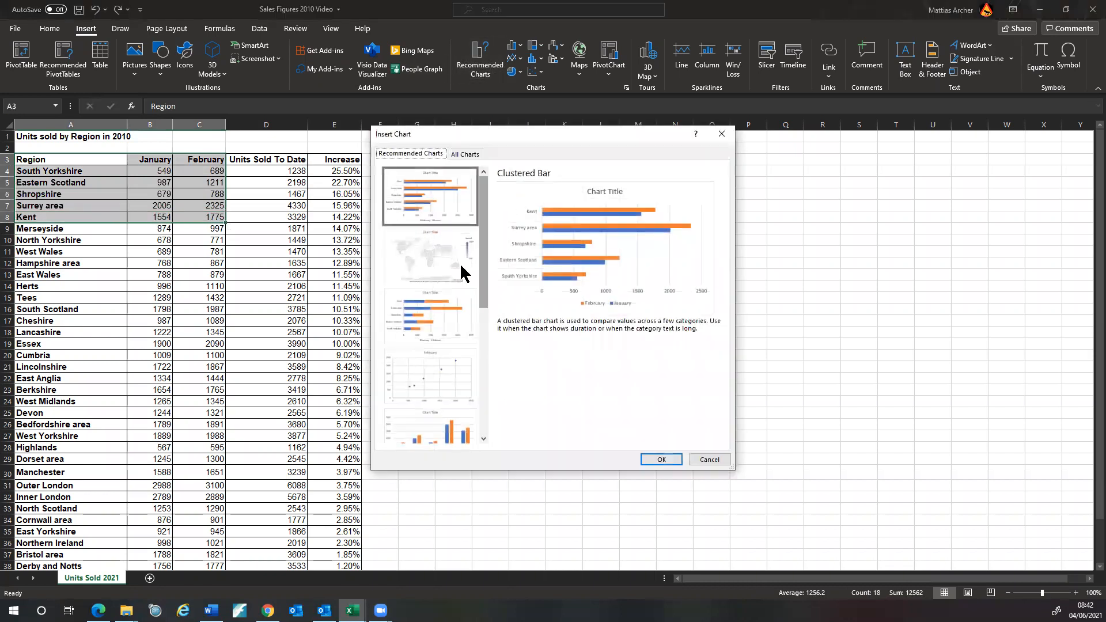
pyautogui.scroll(-3, 482, 311)
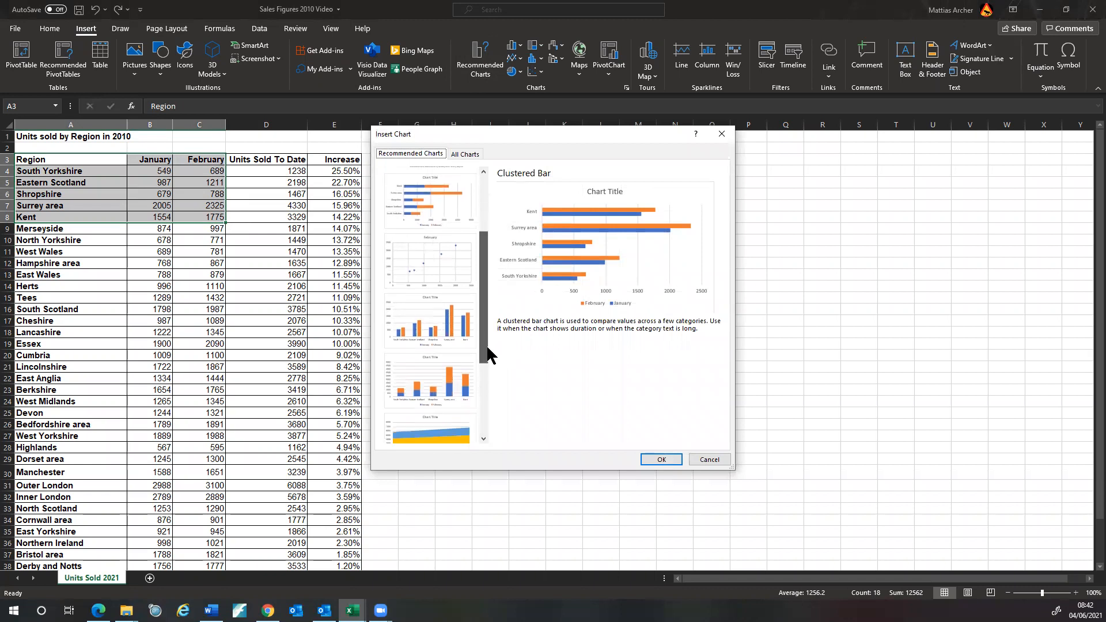
pyautogui.click(453, 312)
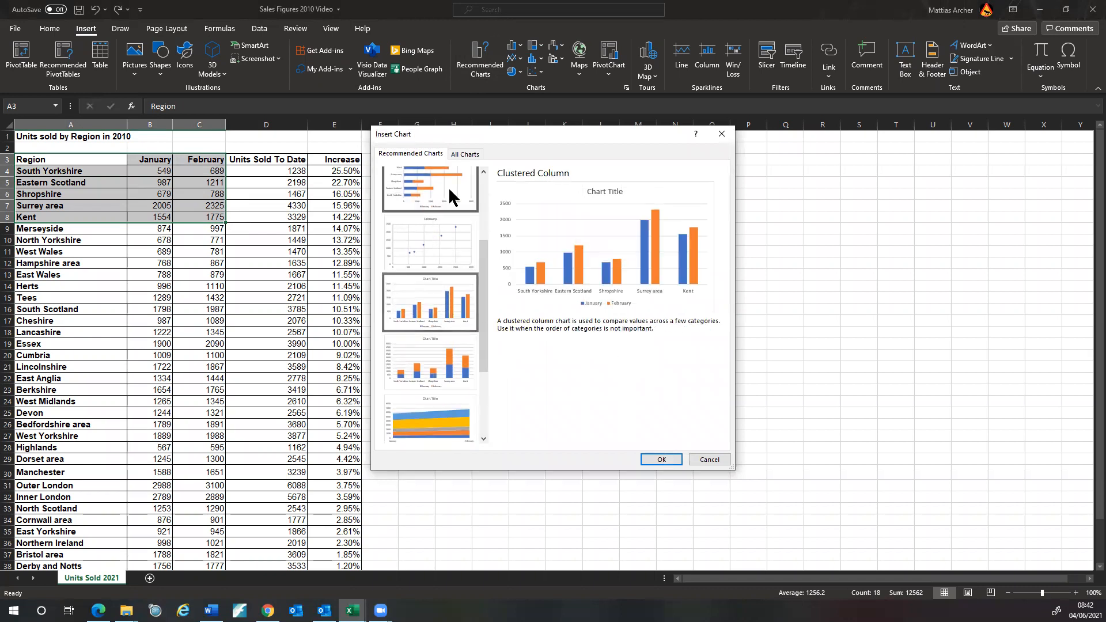
pyautogui.click(651, 459)
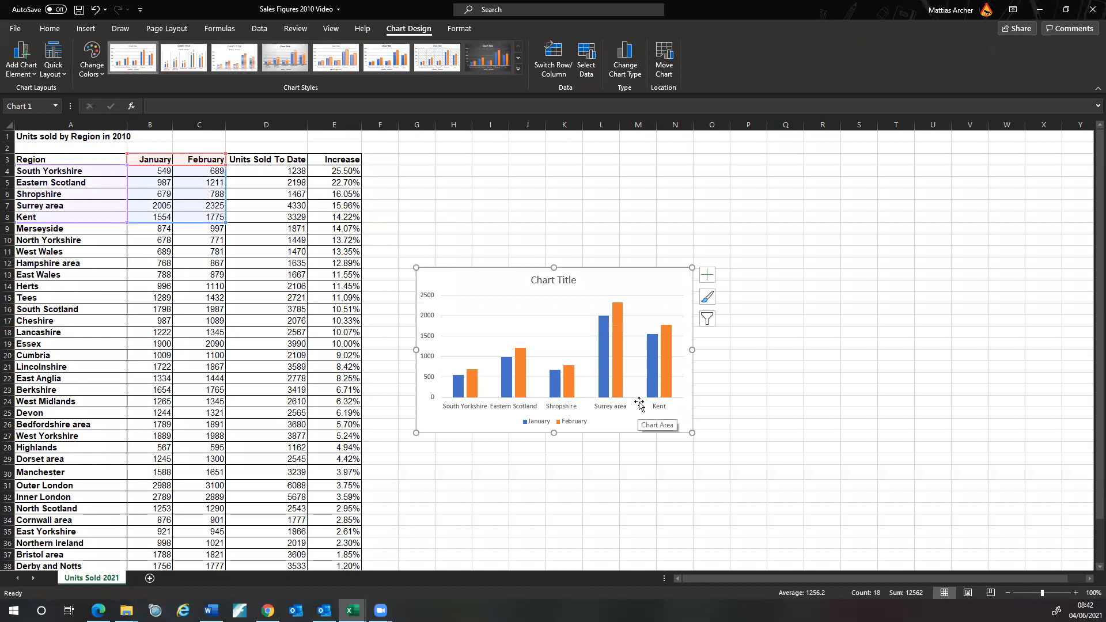
# Step: Change the chart title to 'Top Sales Regions 2021'
pyautogui.click(537, 283)
pyautogui.doubleClick(562, 282)
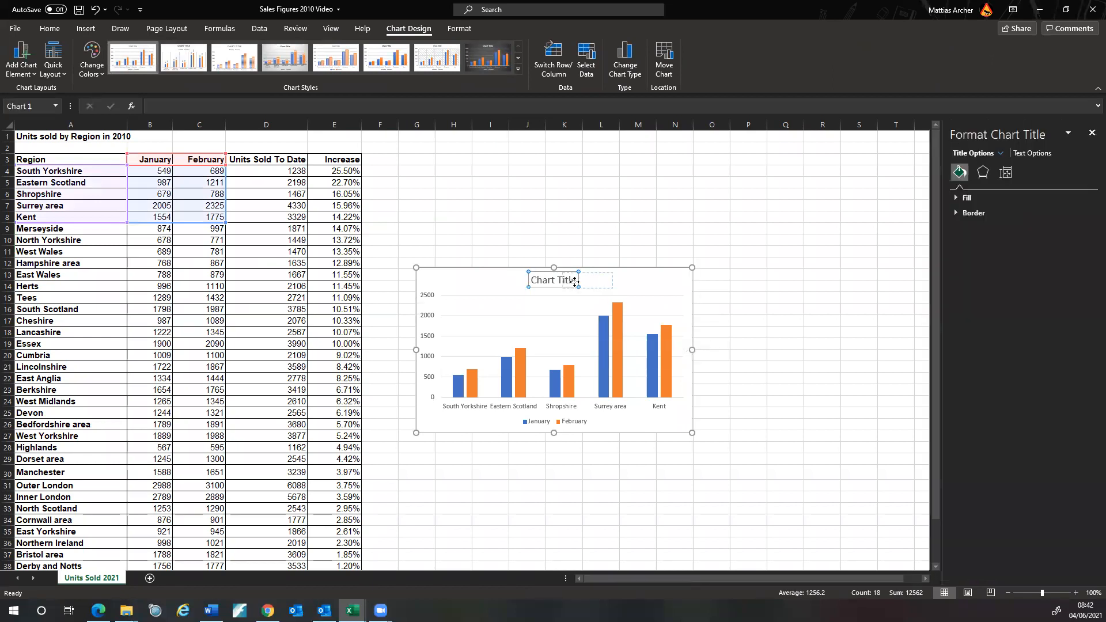
pyautogui.moveTo(562, 283); pyautogui.dragTo(605, 282)
pyautogui.click(96, 11)
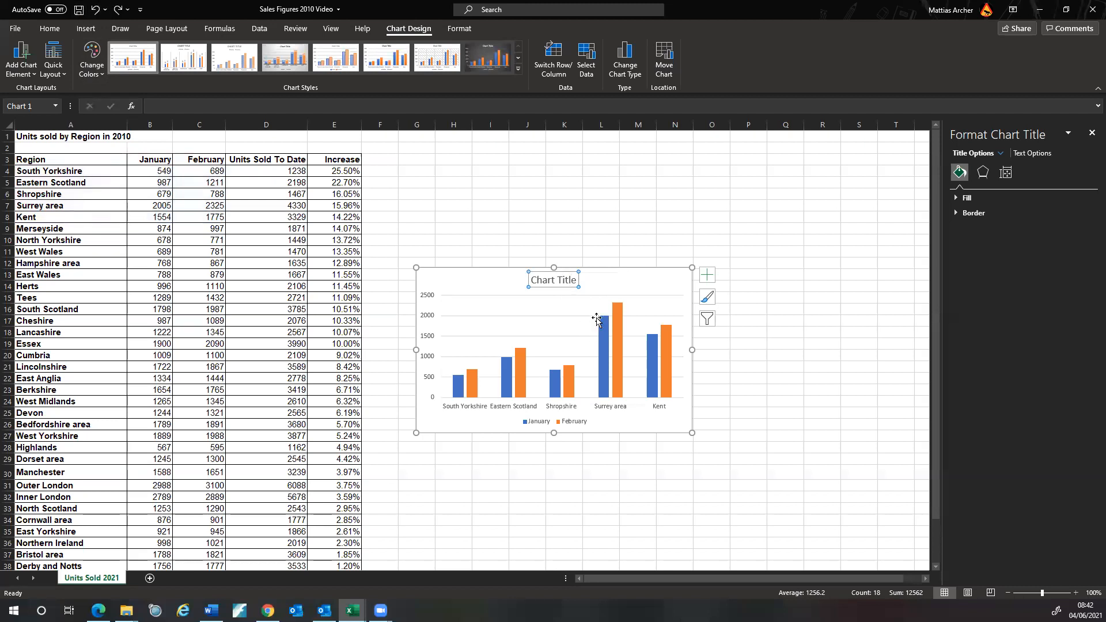
pyautogui.doubleClick(531, 280)
pyautogui.moveTo(531, 280); pyautogui.dragTo(574, 283)
pyautogui.write('TO')
pyautogui.press('BackSpace')
pyautogui.write('op Sale')
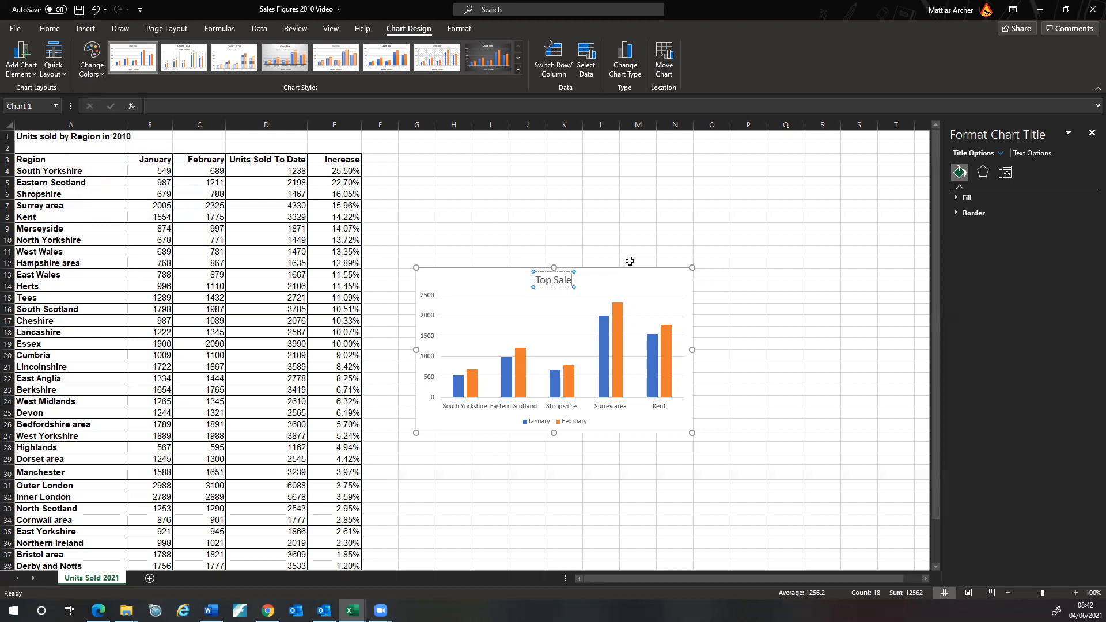
pyautogui.write('s Regions')
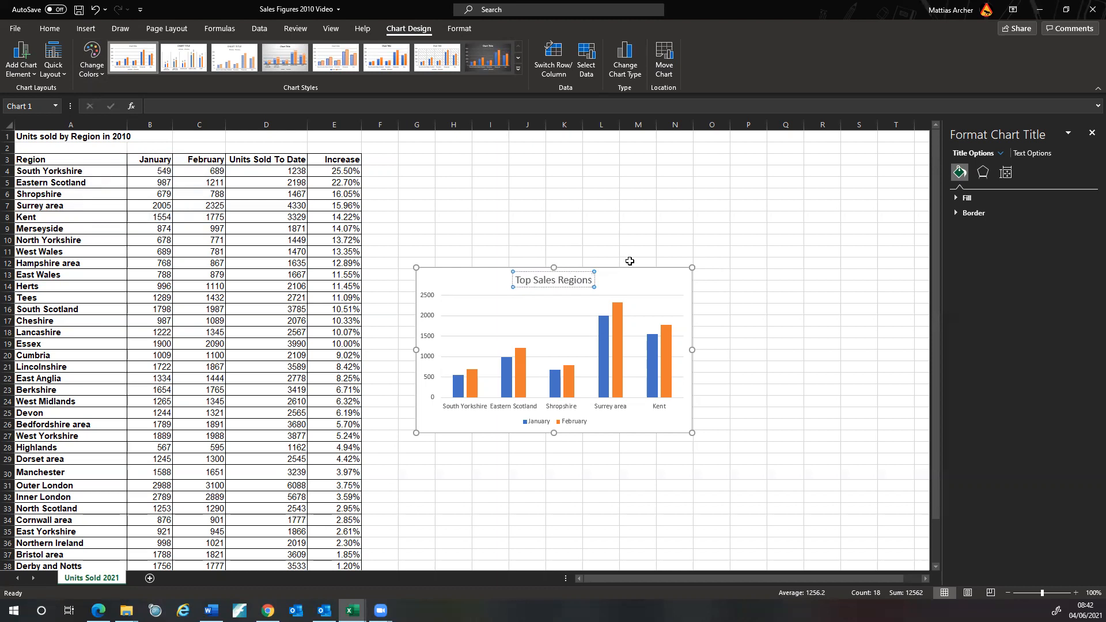
pyautogui.write(' 2021')
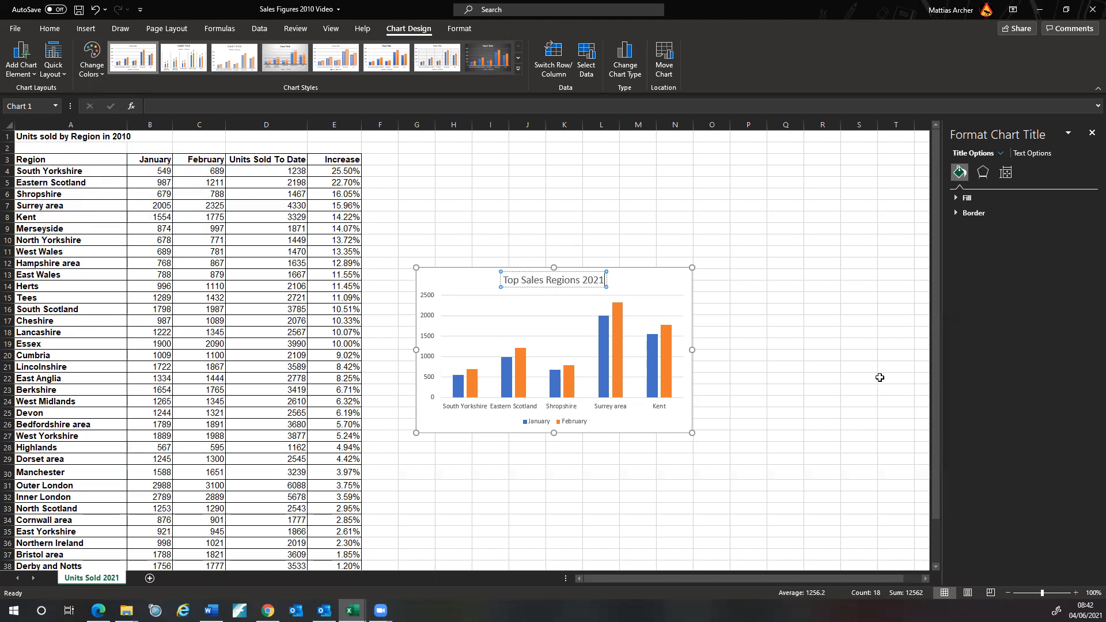
pyautogui.click(763, 378)
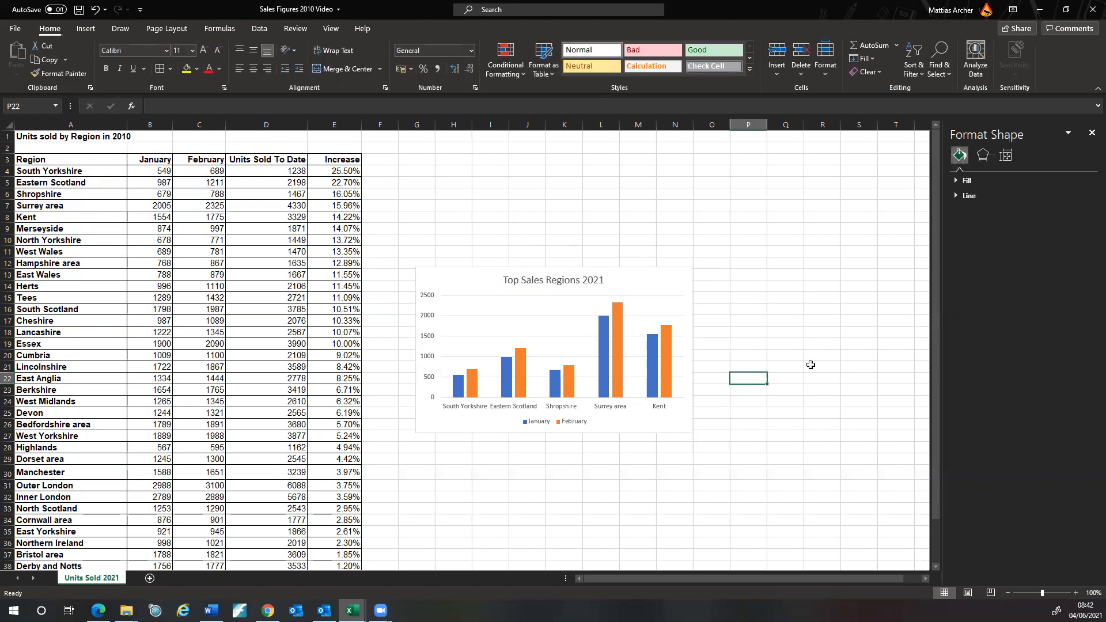
pyautogui.click(669, 279)
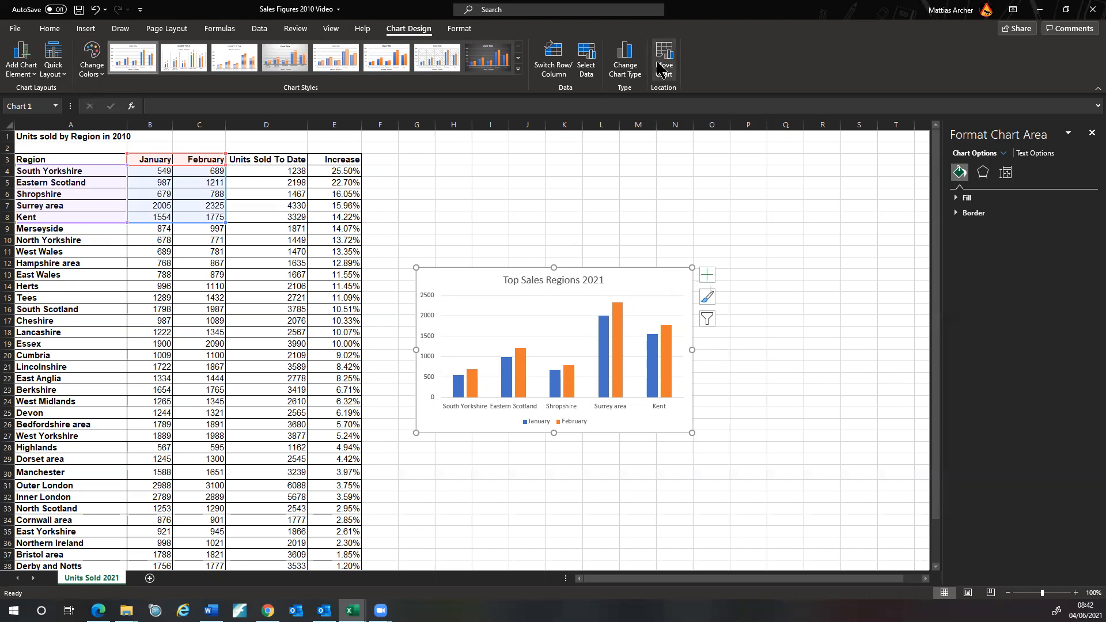
pyautogui.click(782, 287)
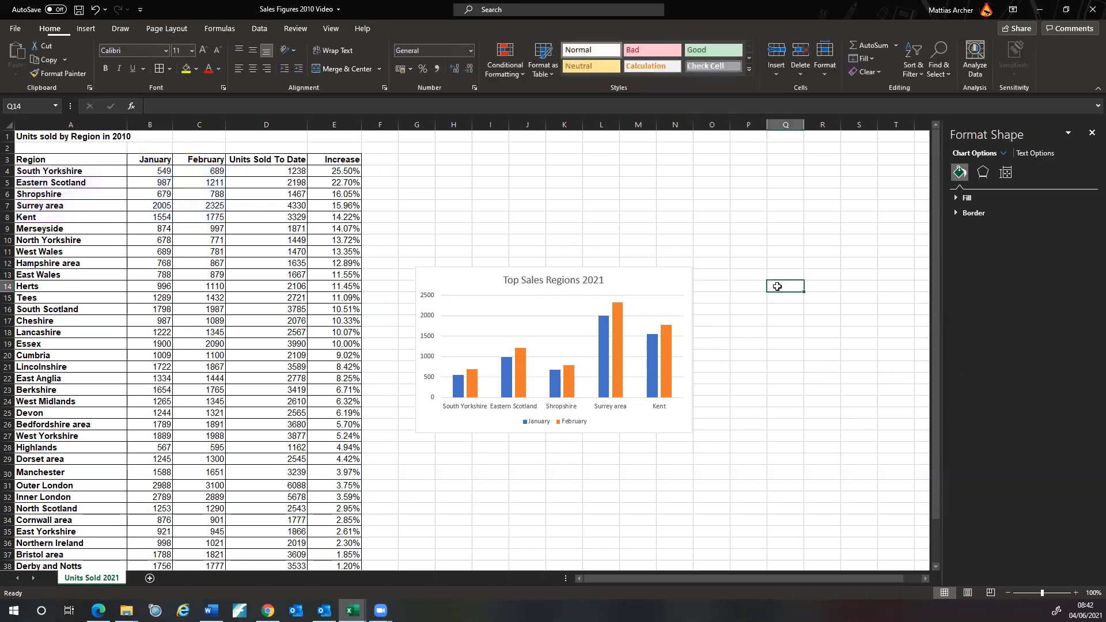
pyautogui.click(655, 267)
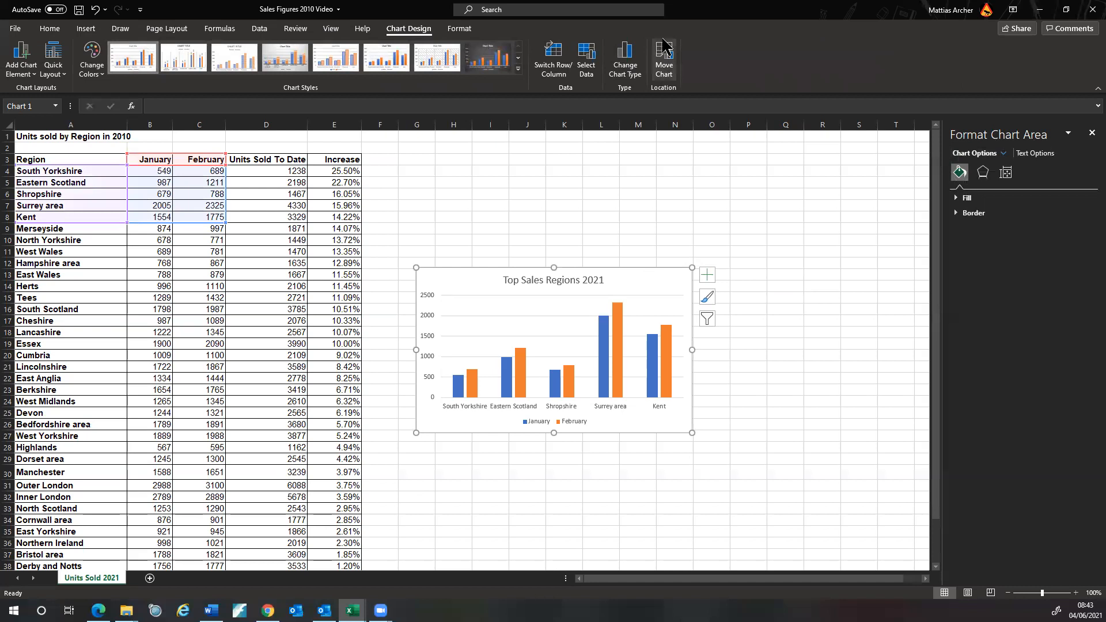
# Step: Move the chart onto a new sheet named 'Top Sales Regions'
pyautogui.rightClick(650, 267)
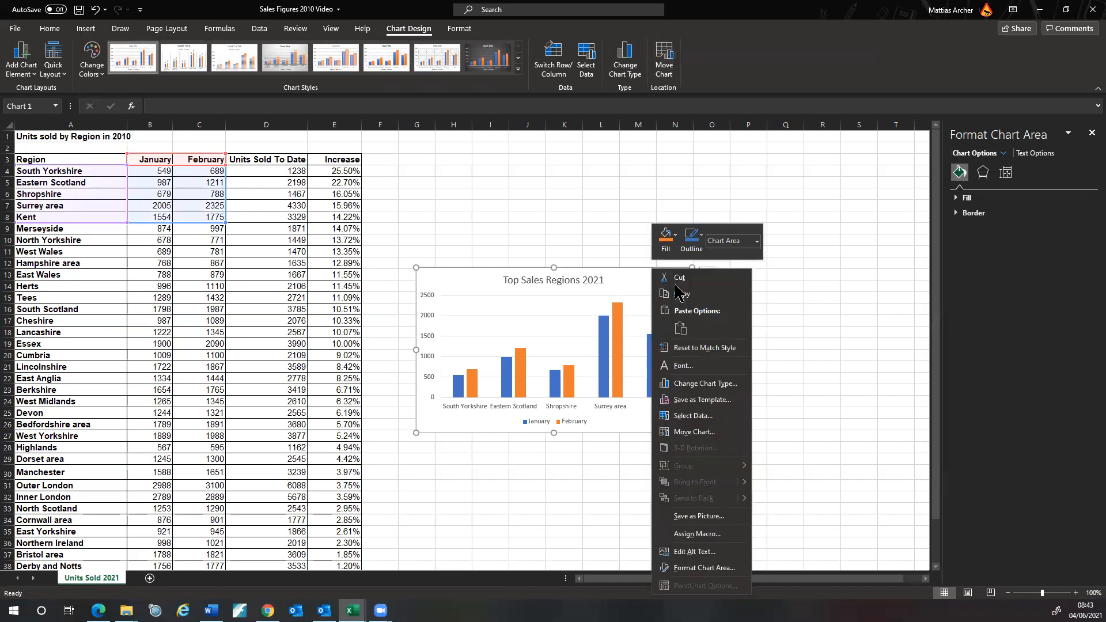
pyautogui.click(713, 432)
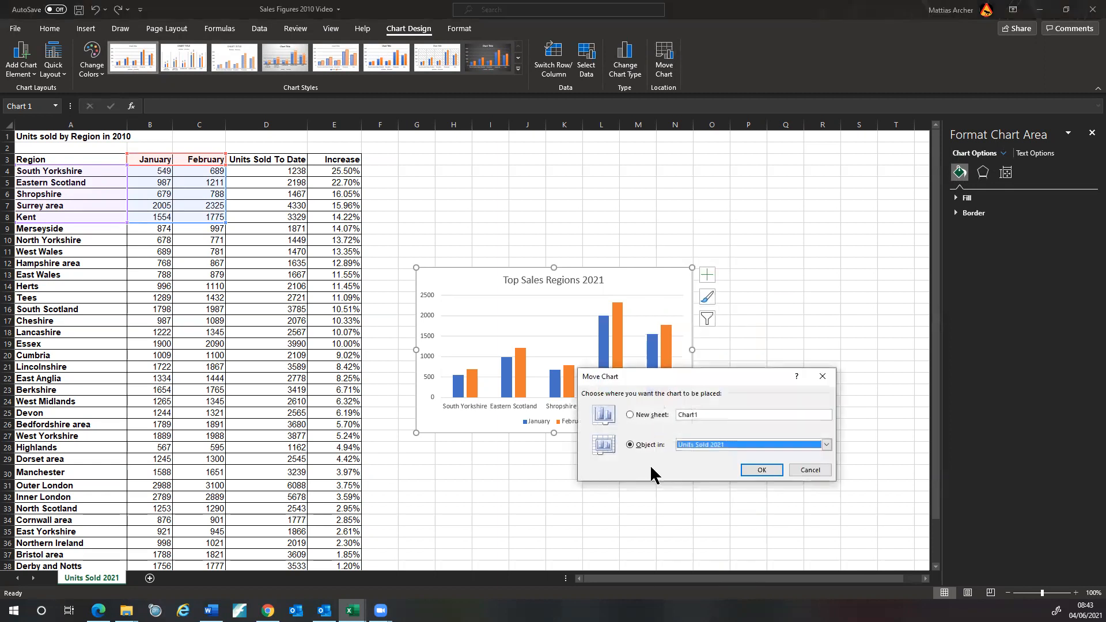
pyautogui.click(631, 415)
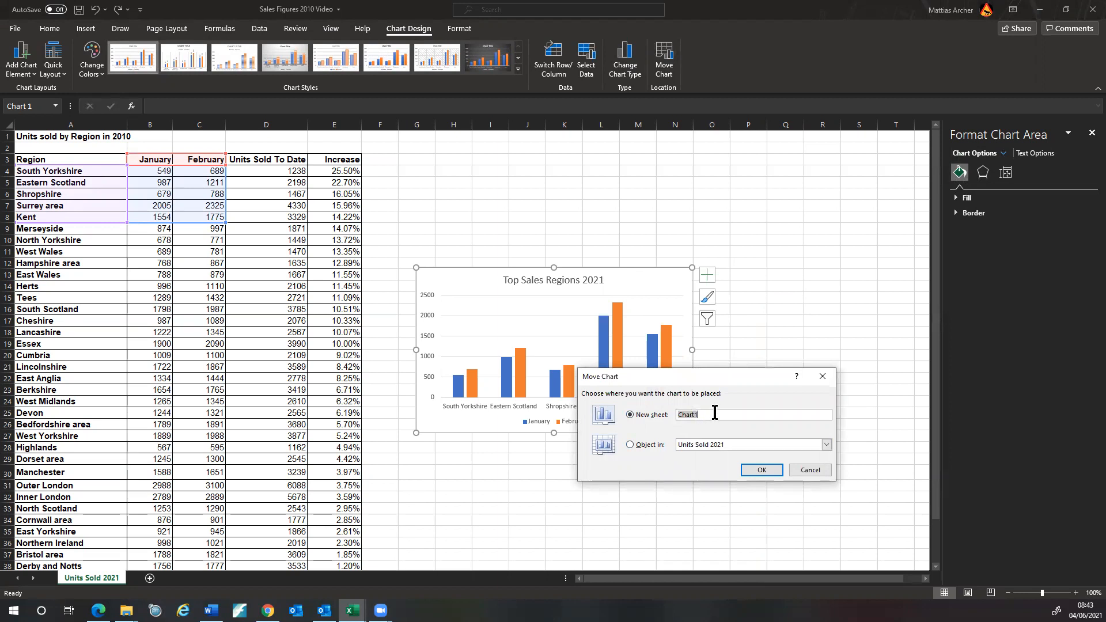
pyautogui.write('TO')
pyautogui.press('BackSpace')
pyautogui.write('es Regions')
pyautogui.click(761, 470)
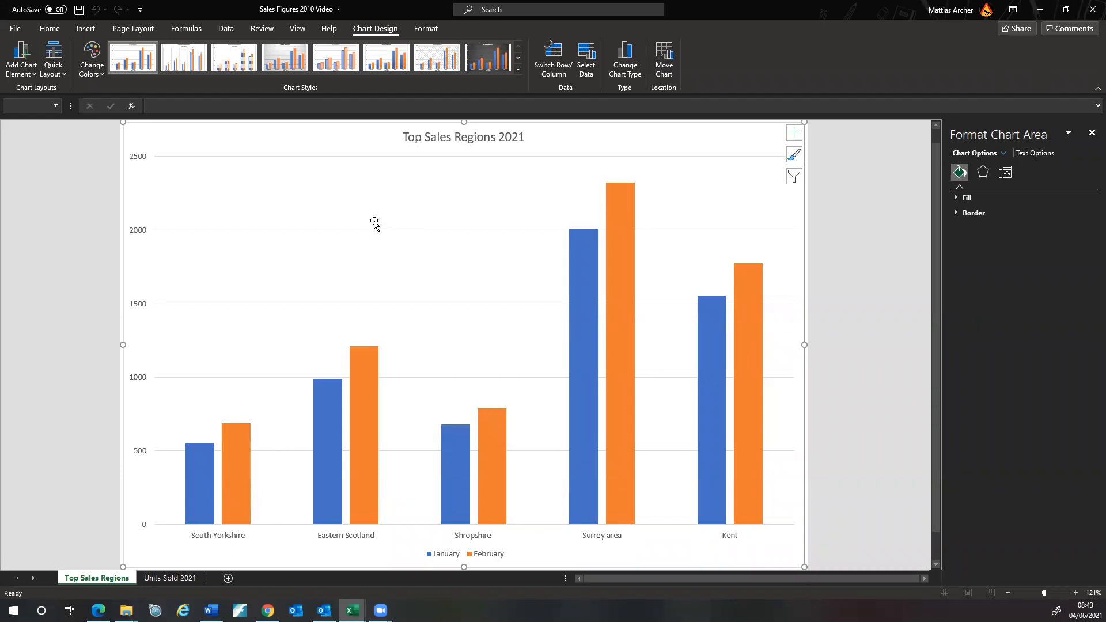
# Step: Add the author's full name to the centre section of the chart sheet's custom footer
pyautogui.click(86, 31)
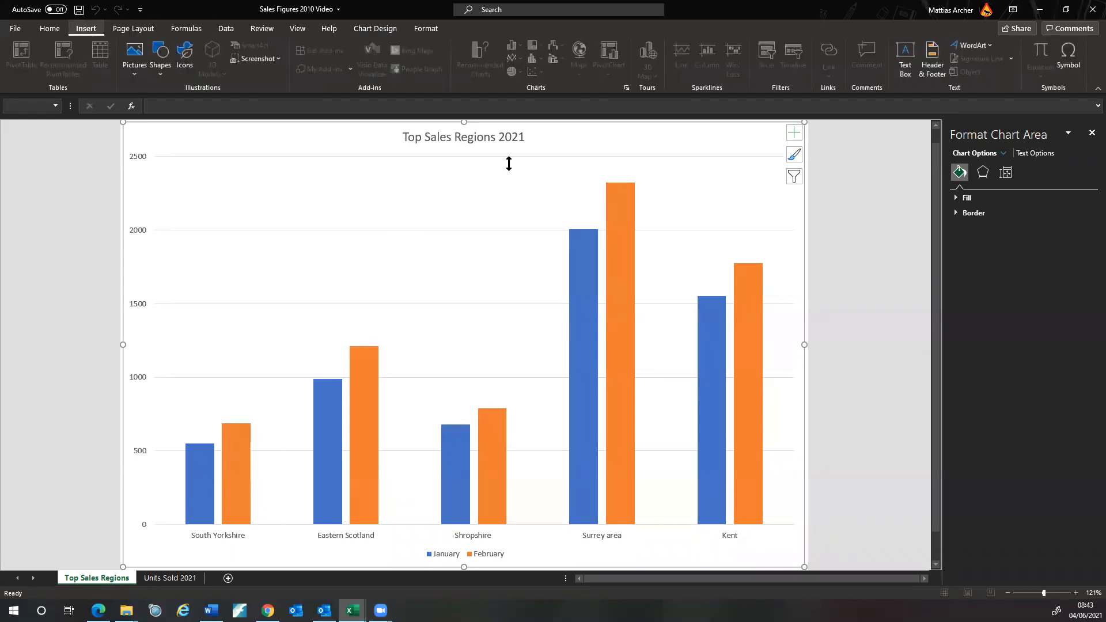
pyautogui.click(934, 75)
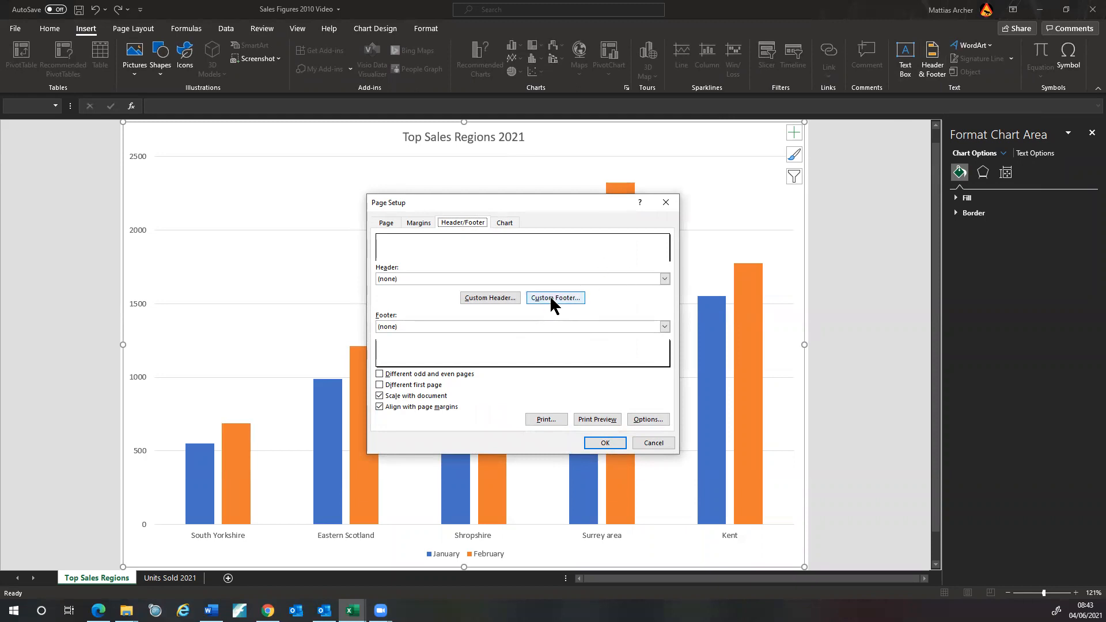
pyautogui.click(666, 202)
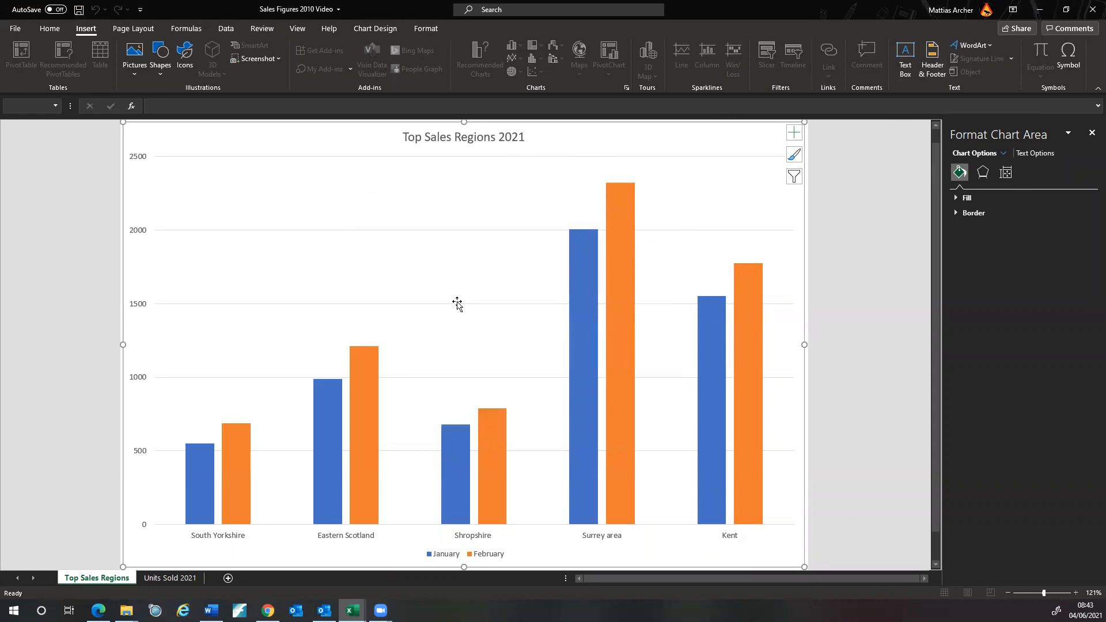
pyautogui.click(933, 63)
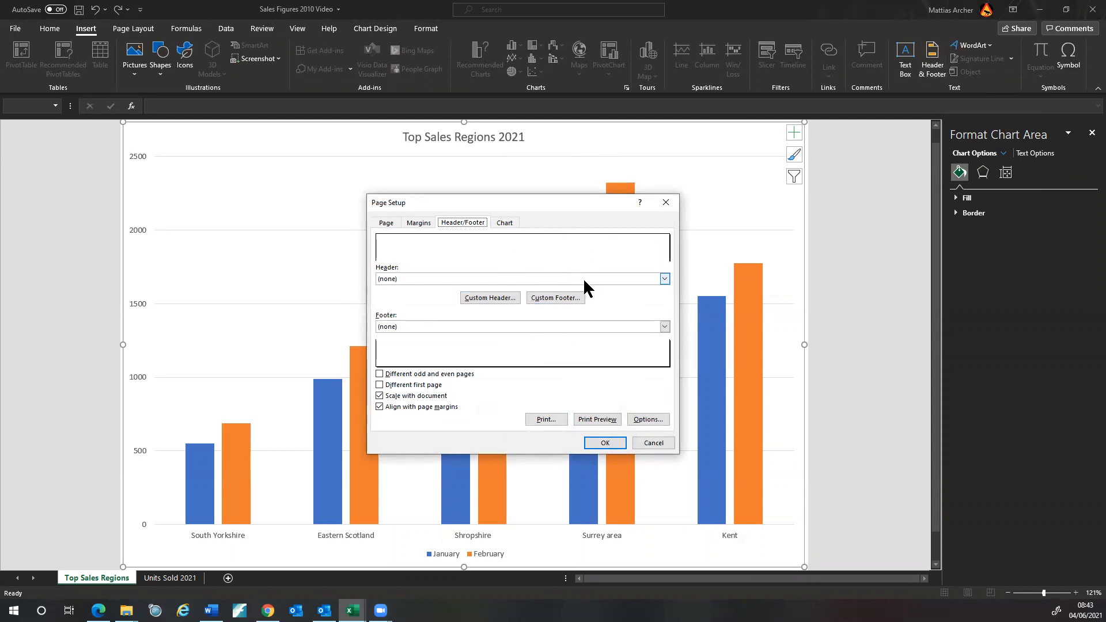
pyautogui.click(560, 296)
pyautogui.click(521, 369)
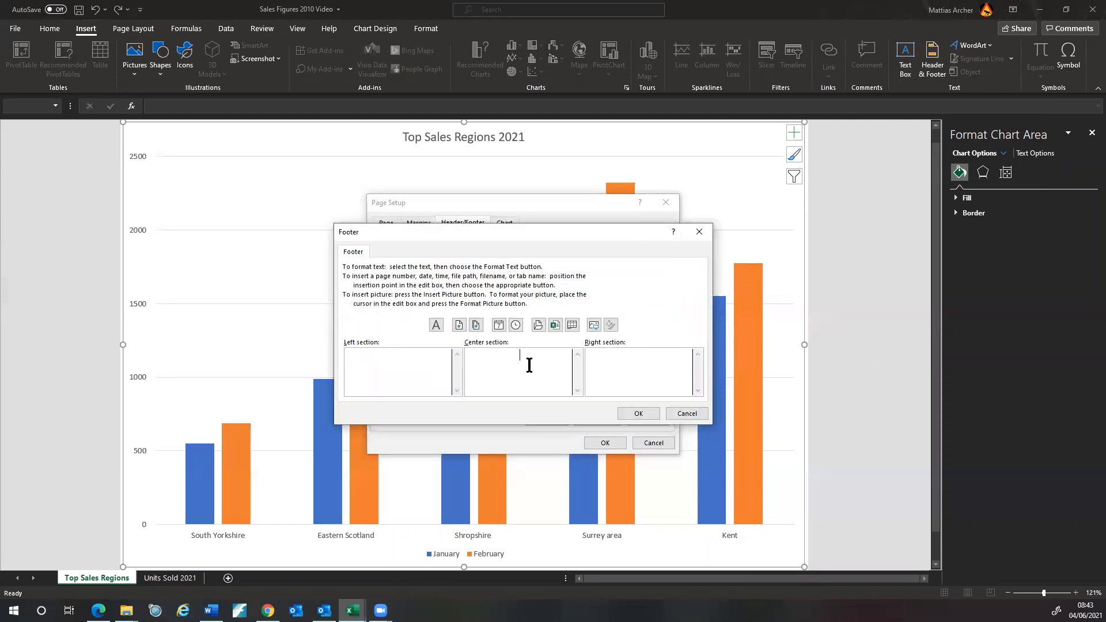
pyautogui.write('Gulliver Bowman')
pyautogui.click(639, 414)
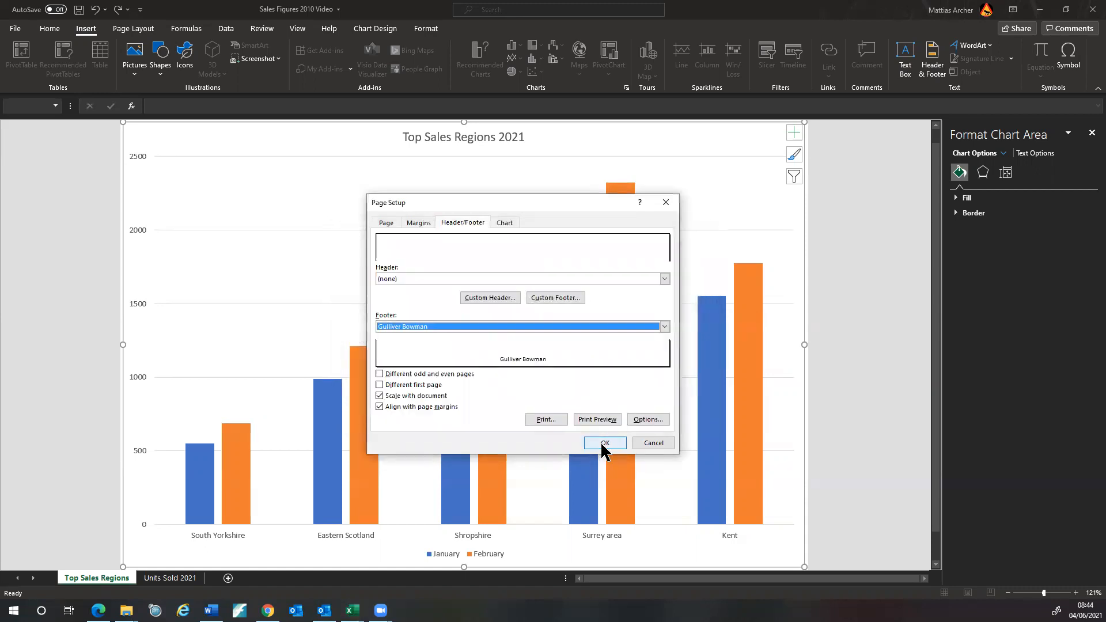
pyautogui.click(604, 443)
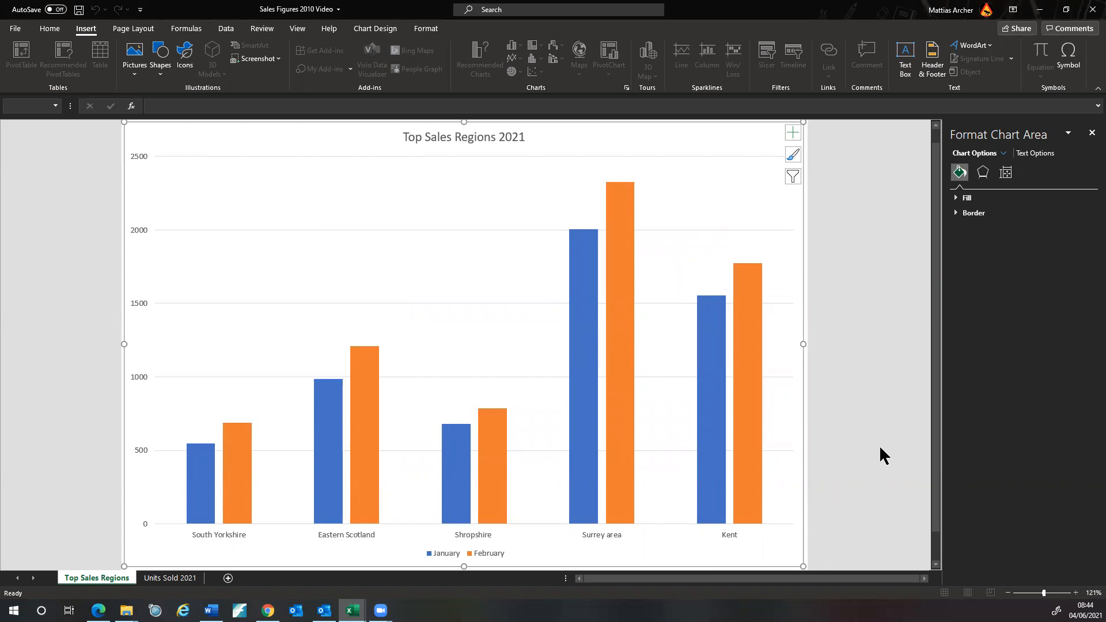
# Step: Open the print preview of the chart sheet and check the margins without changing them
pyautogui.click(16, 29)
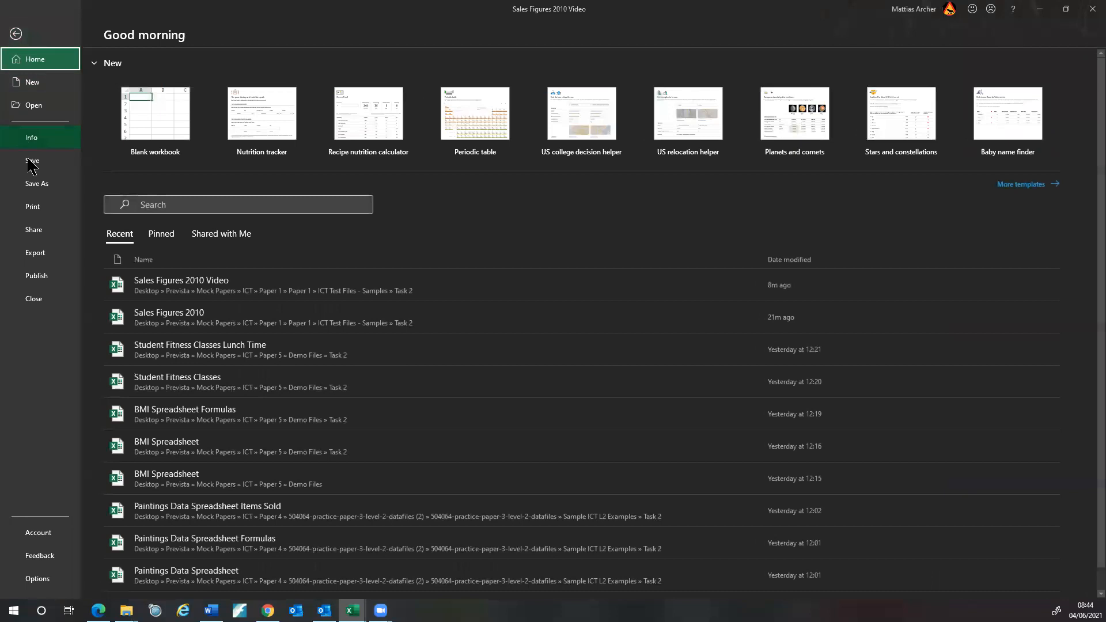
pyautogui.click(35, 206)
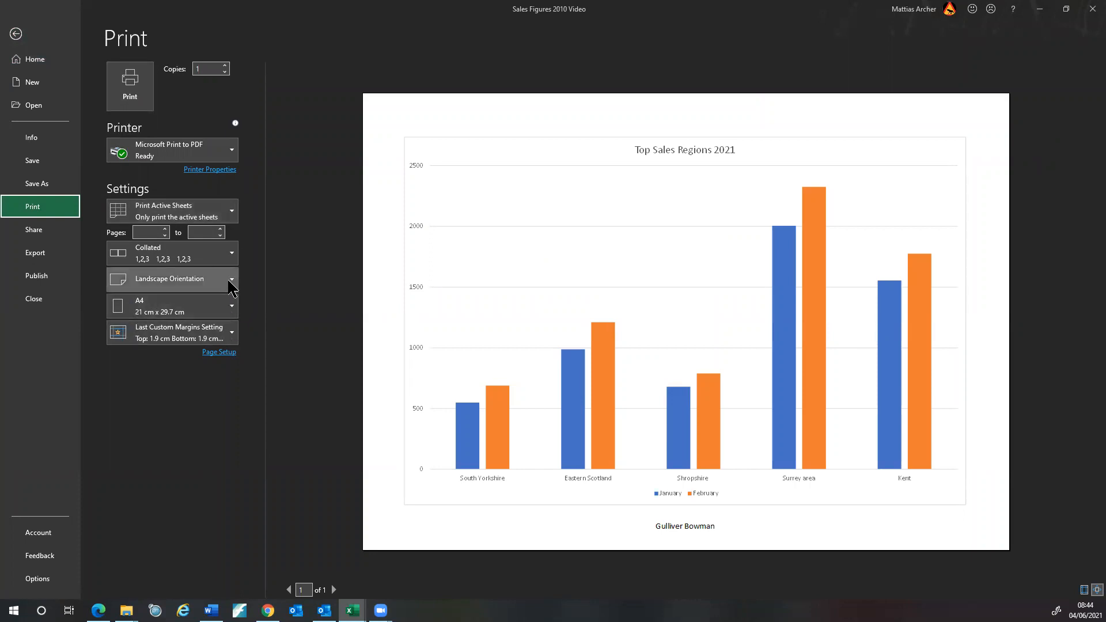
pyautogui.click(234, 334)
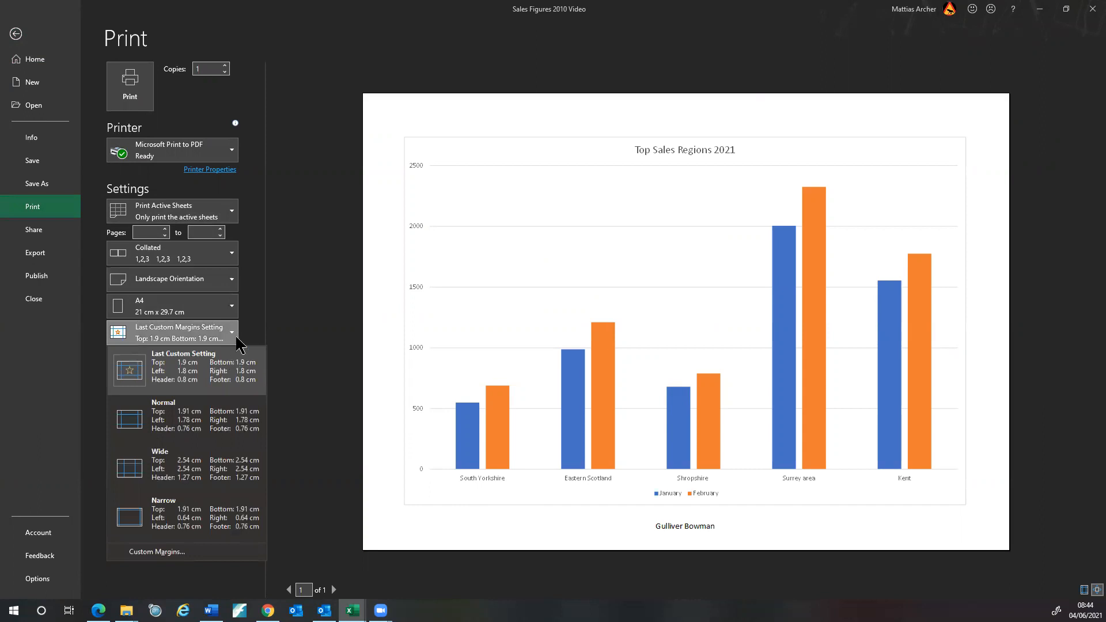
pyautogui.click(248, 319)
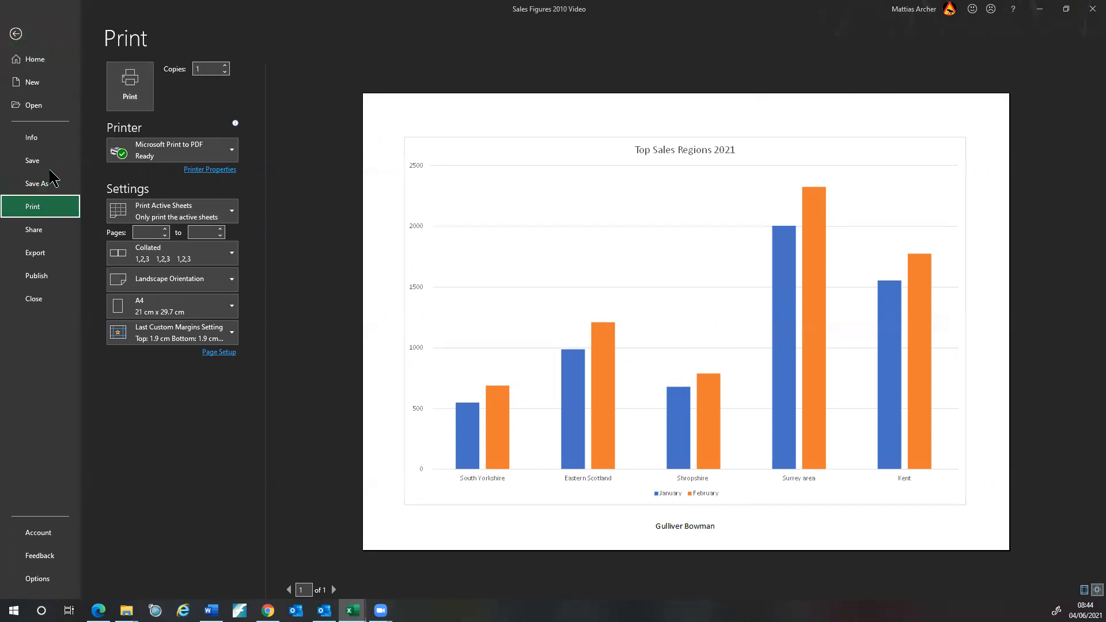
# Step: Print the chart to PDF as 'Top Sales Region Chart 2020 Print Off Video' in Task 2
pyautogui.click(140, 83)
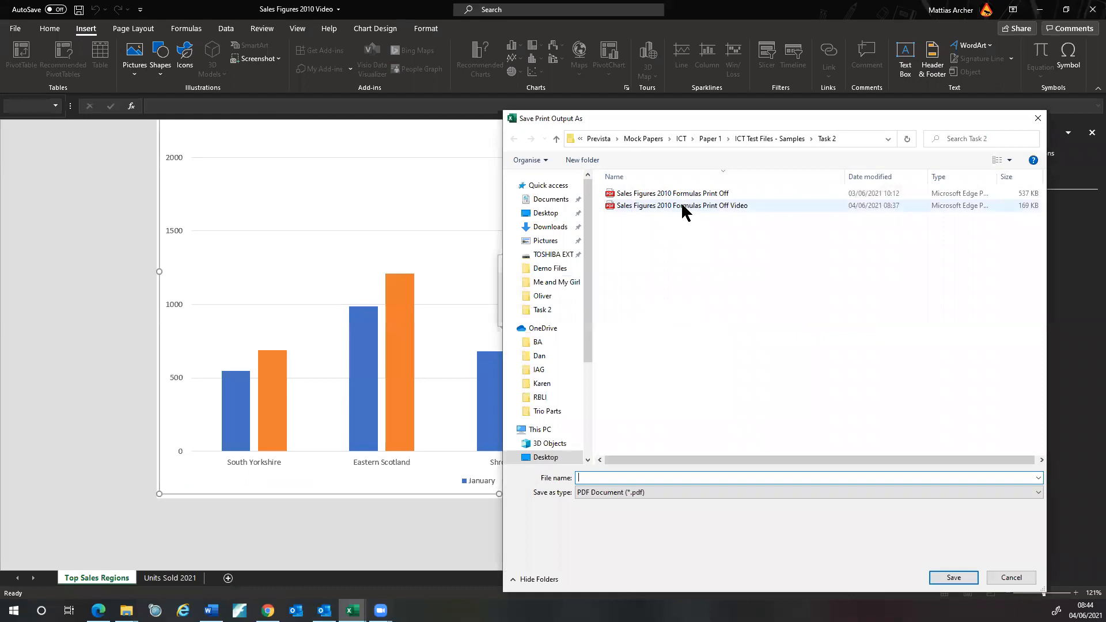
pyautogui.click(669, 195)
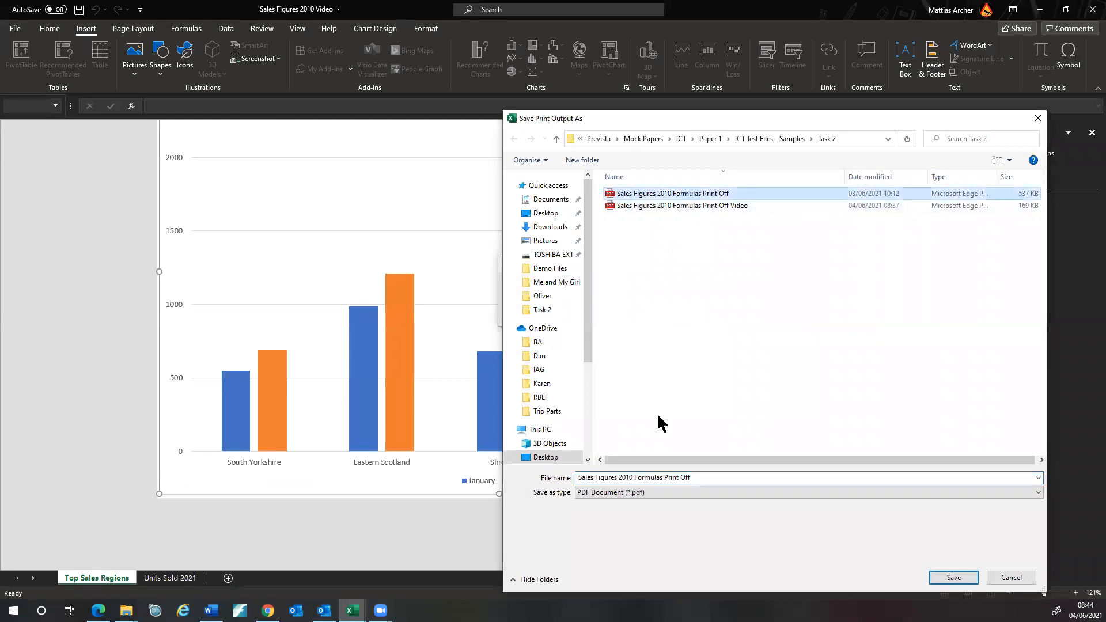
pyautogui.click(716, 477)
pyautogui.click(640, 478)
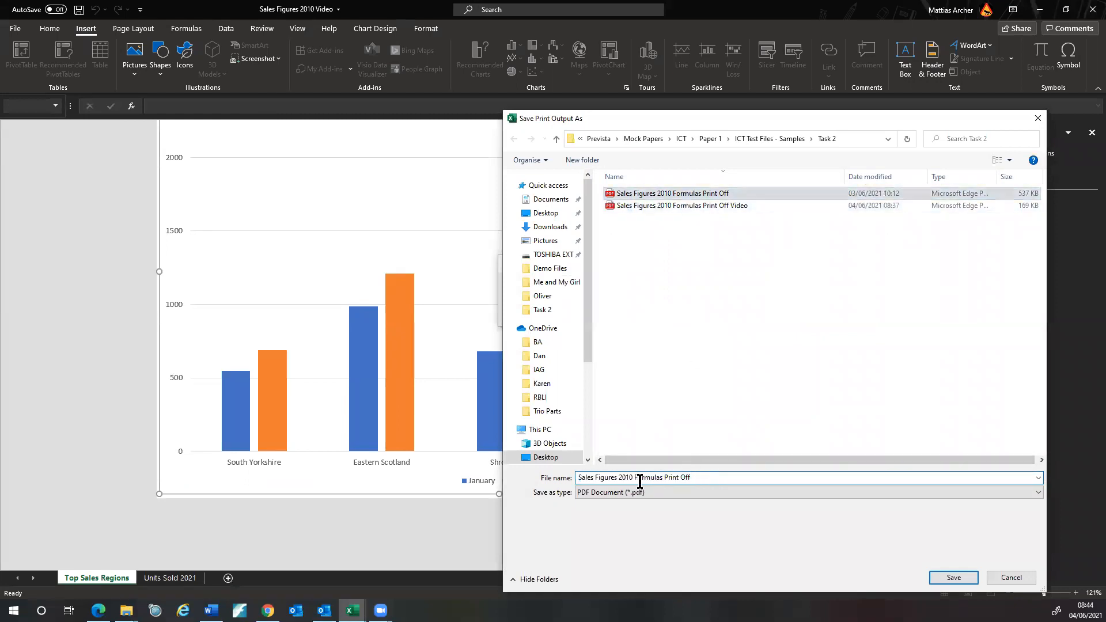
pyautogui.click(578, 478)
pyautogui.moveTo(704, 479); pyautogui.dragTo(640, 439)
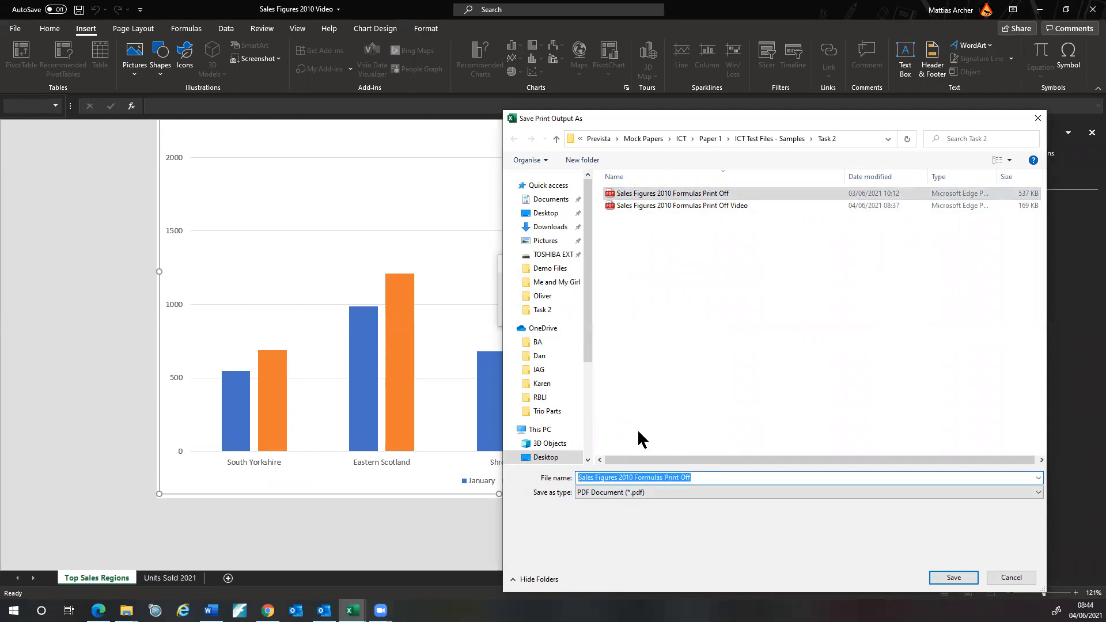
pyautogui.write('Y')
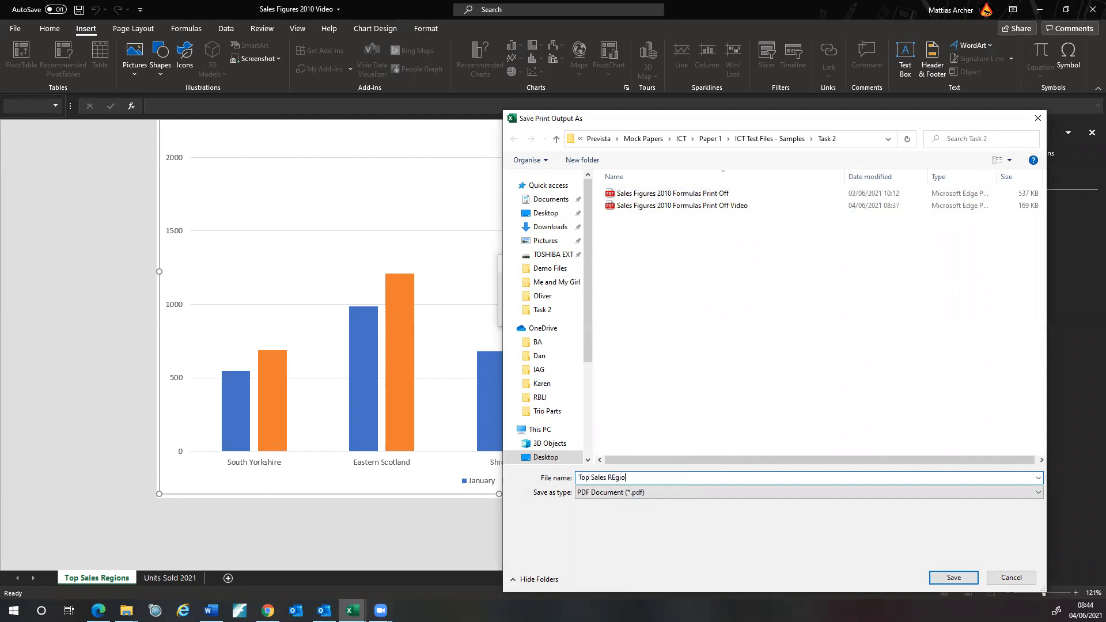
pyautogui.write('op Sales Region Chart 20201')
pyautogui.click(954, 578)
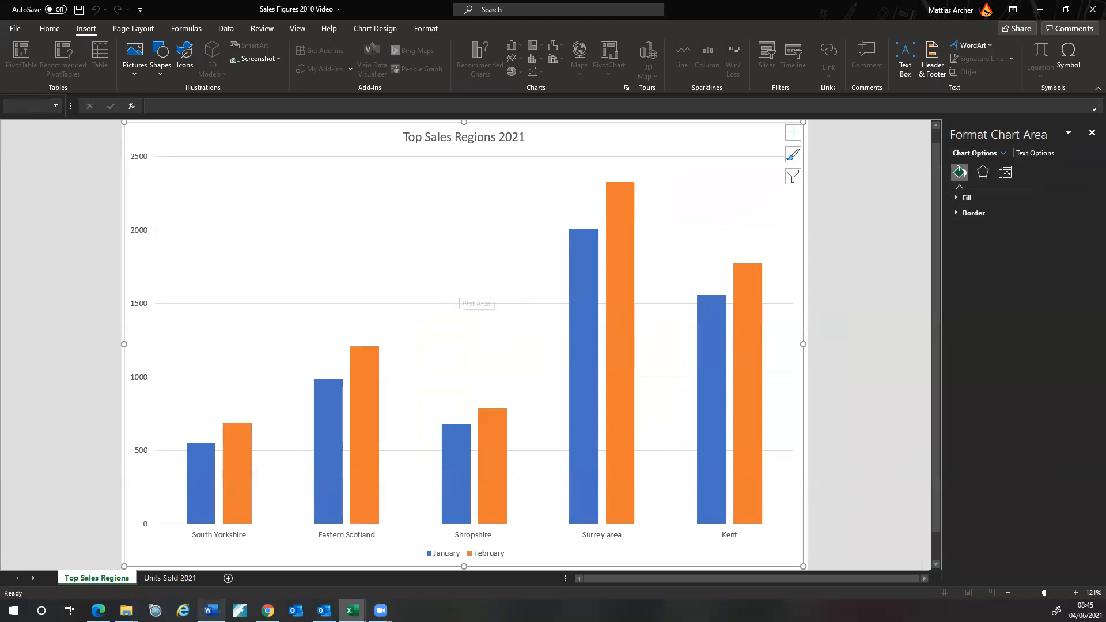
# Step: On the Units Sold 2021 sheet, add filter controls to the table headings
pyautogui.hotkey('ctrl', 'pagedown')
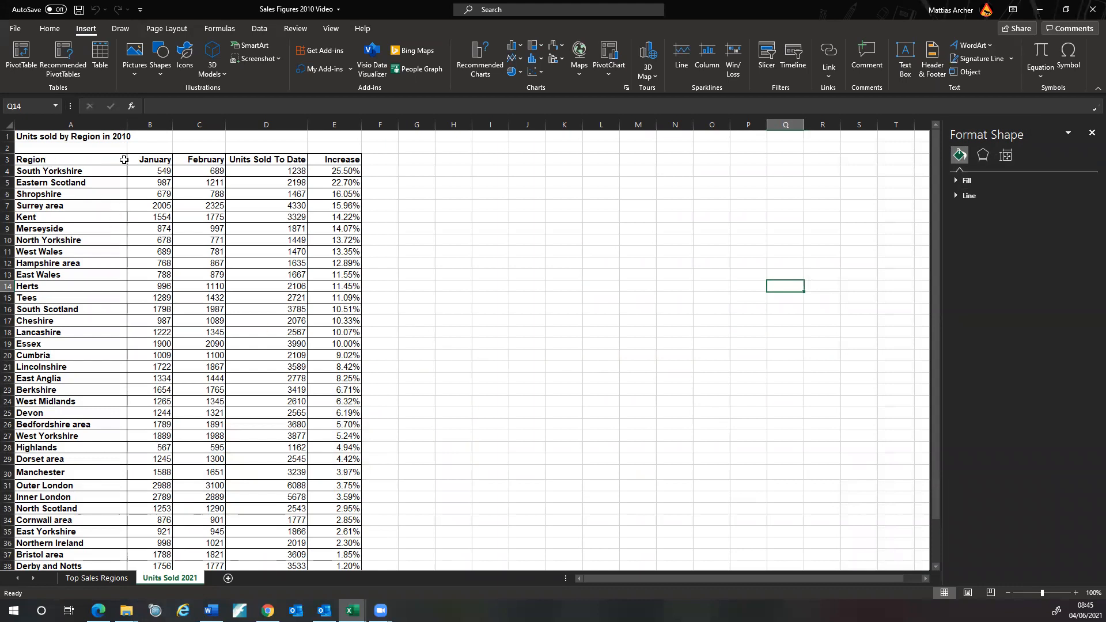
pyautogui.click(337, 159)
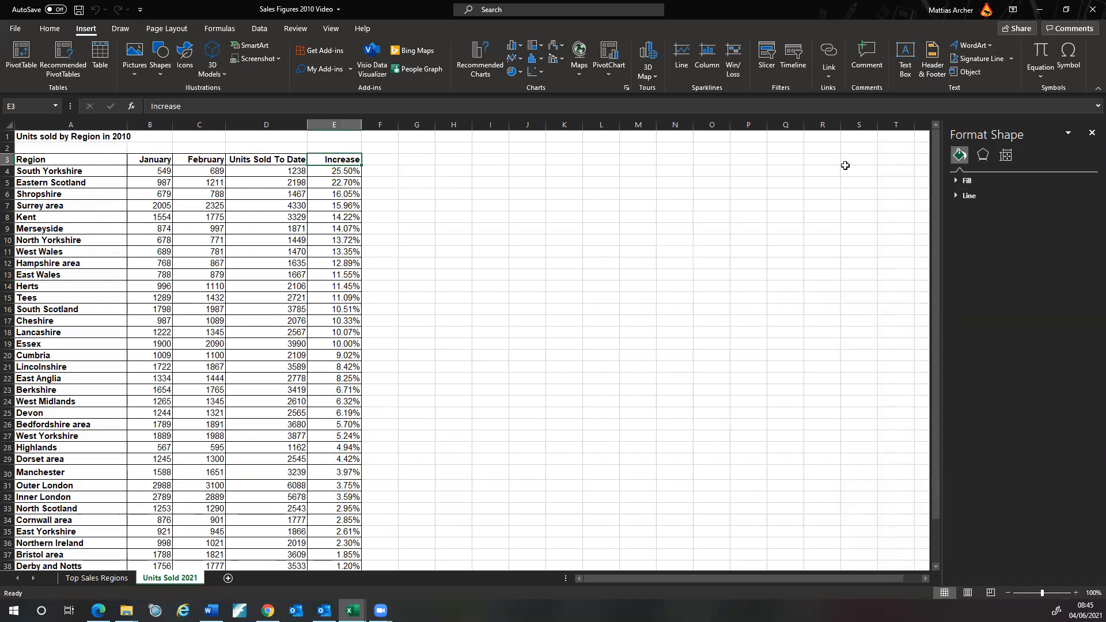
pyautogui.click(57, 30)
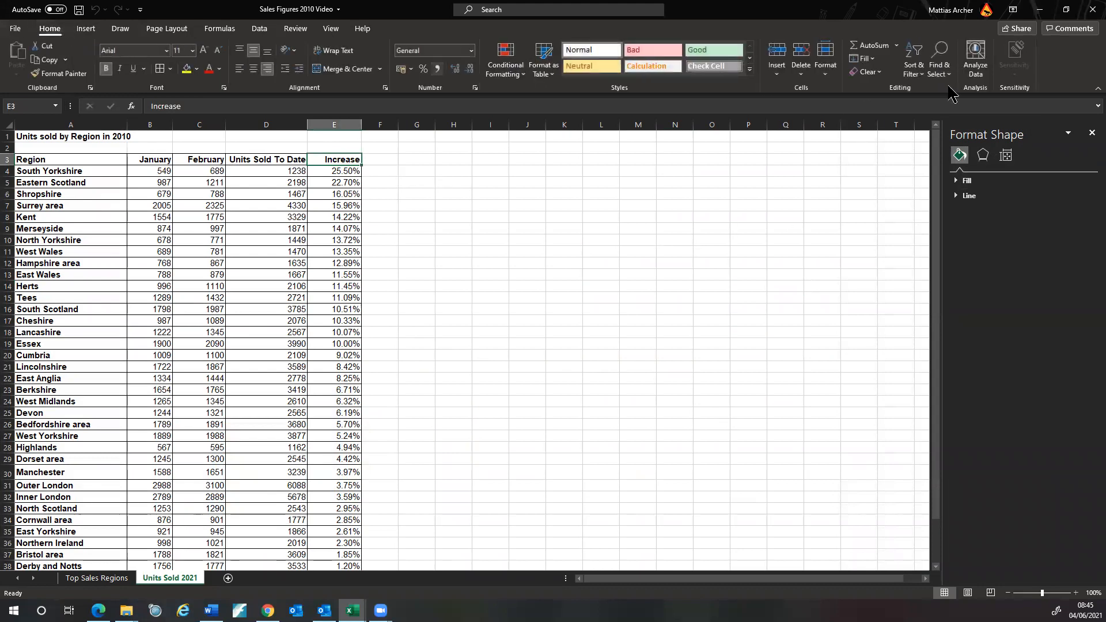
pyautogui.click(917, 73)
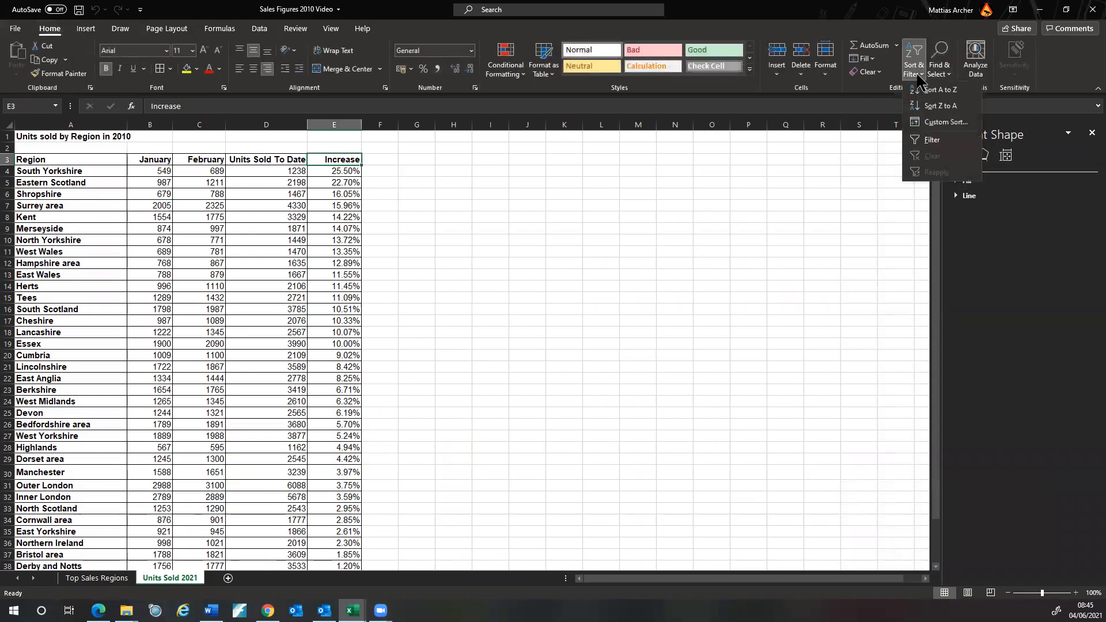
pyautogui.click(933, 141)
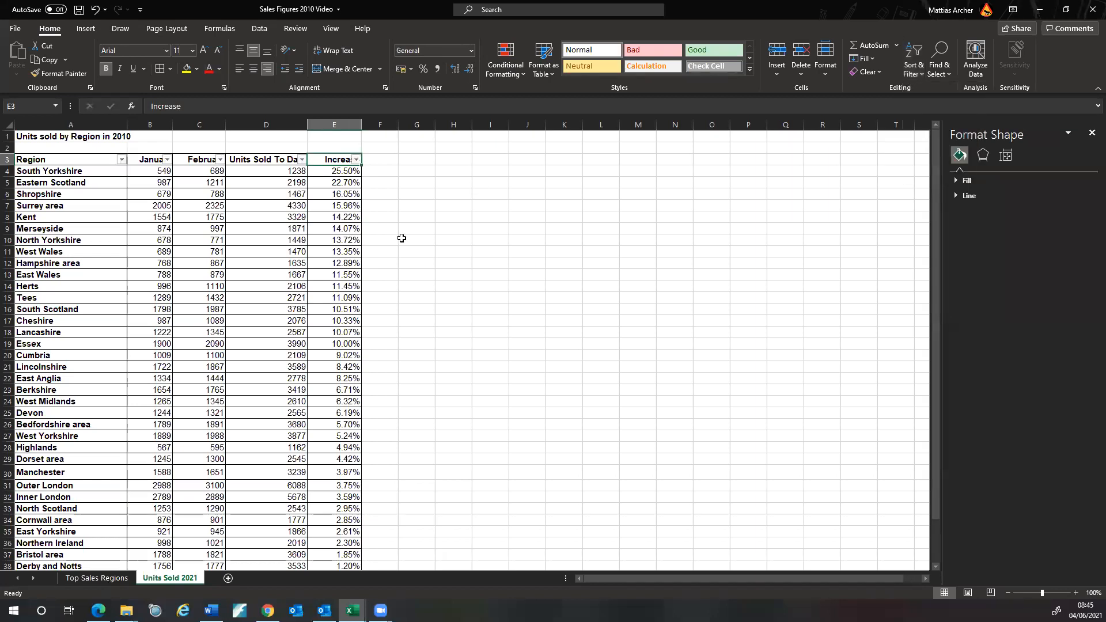
# Step: Filter the Increase column to show only values below 2%
pyautogui.click(357, 162)
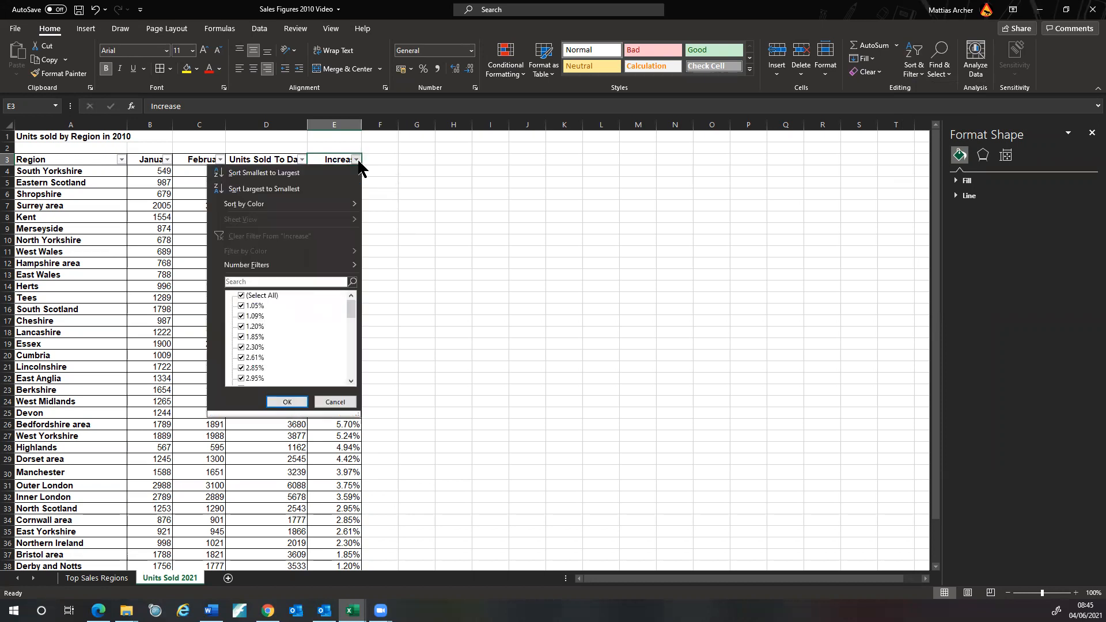
pyautogui.click(242, 294)
pyautogui.click(241, 306)
pyautogui.click(287, 402)
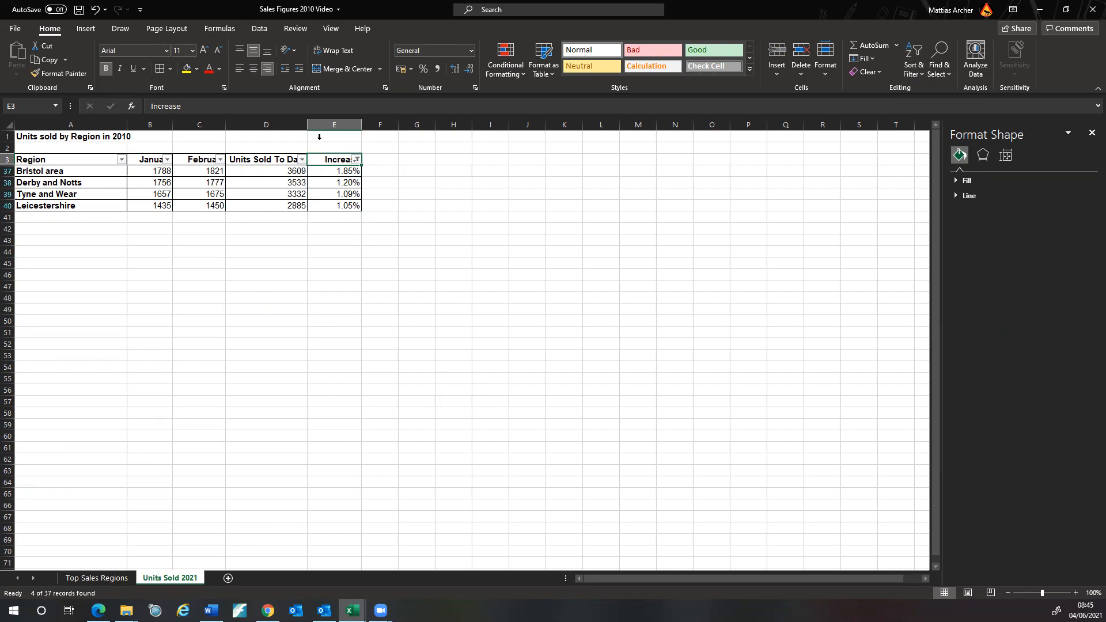
# Step: Save the workbook as 'Sales Figures 2010 below 2% video' in Excel Workbook format
pyautogui.click(16, 28)
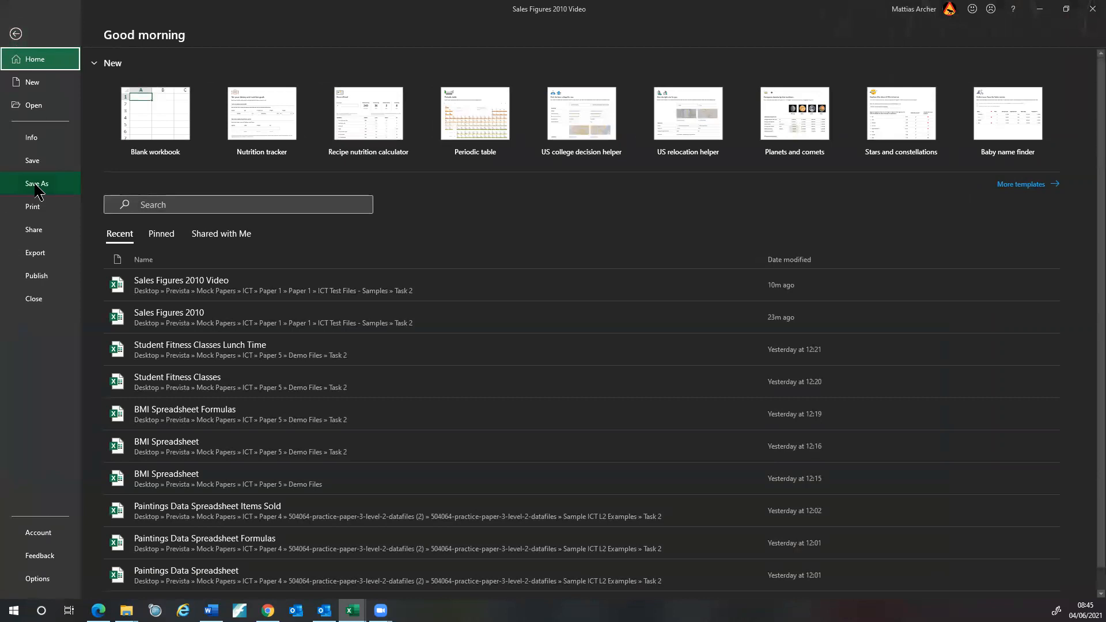
pyautogui.click(37, 183)
pyautogui.click(407, 85)
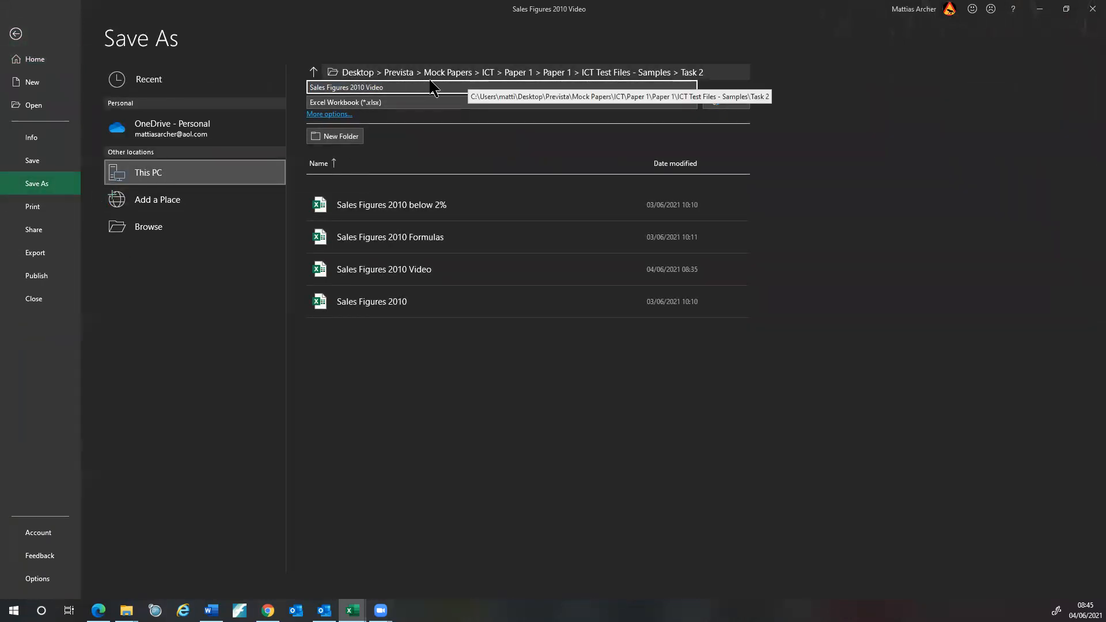
pyautogui.press('BackSpace')
pyautogui.press('BackSpace')
pyautogui.press('BackSpace')
pyautogui.press('BackSpace')
pyautogui.write('b')
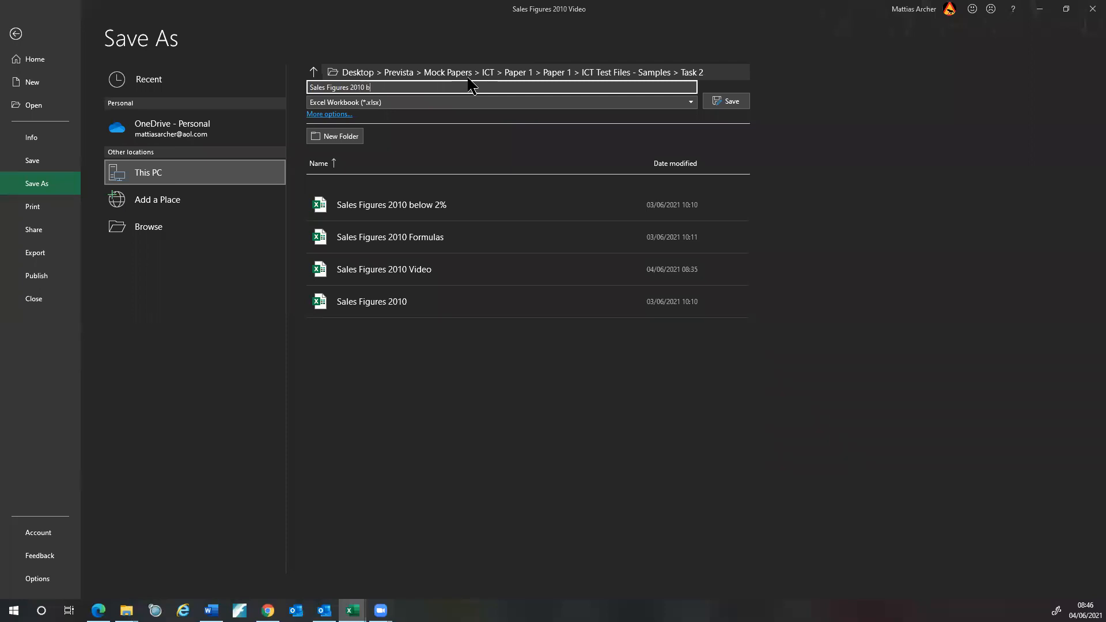
pyautogui.write('elow 2% video')
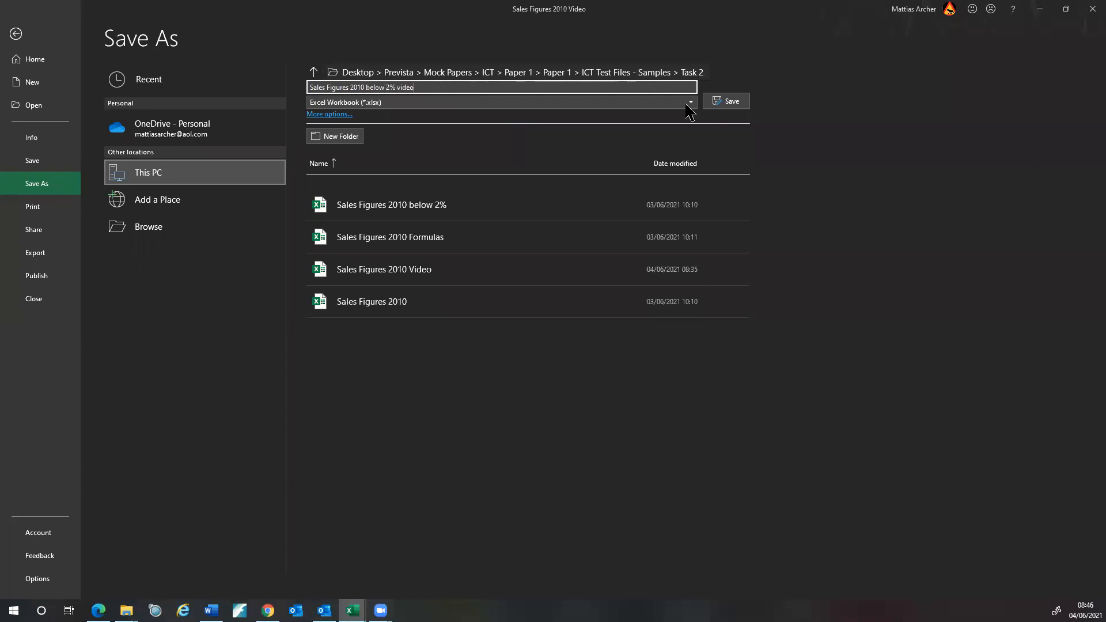
pyautogui.click(732, 104)
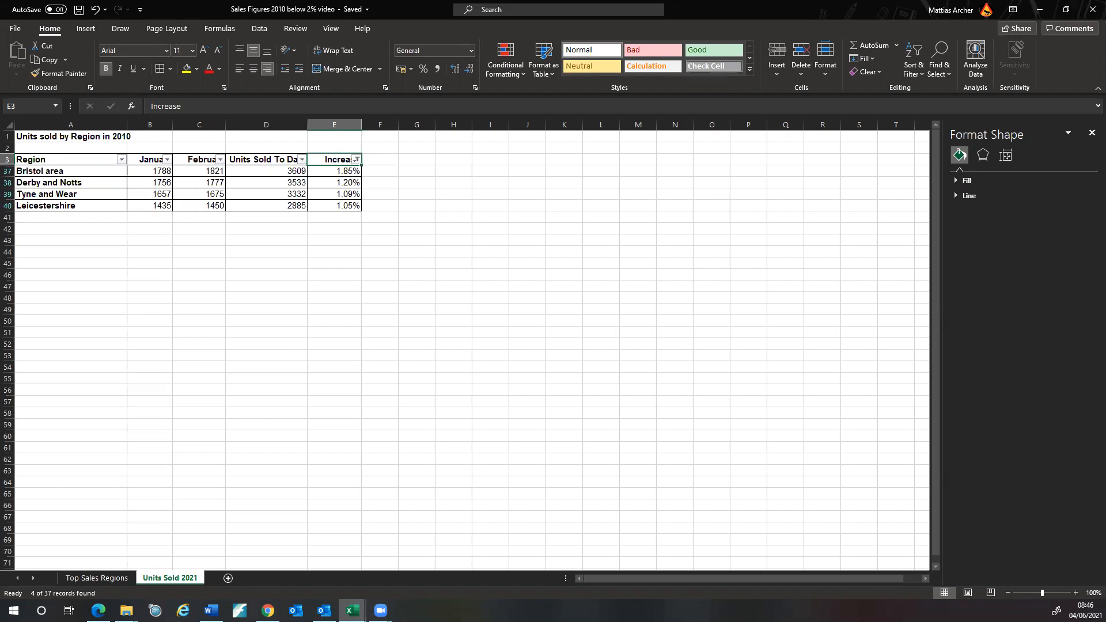
pyautogui.click(388, 204)
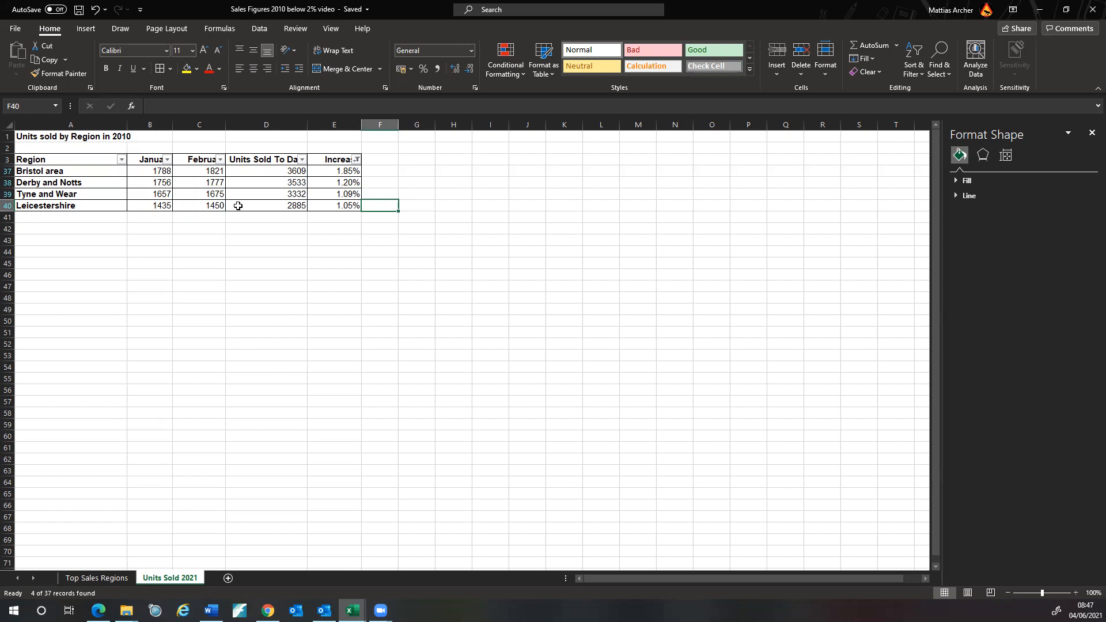
# Step: Minimize Excel and the Word document, then close both File Explorer windows
pyautogui.click(1042, 10)
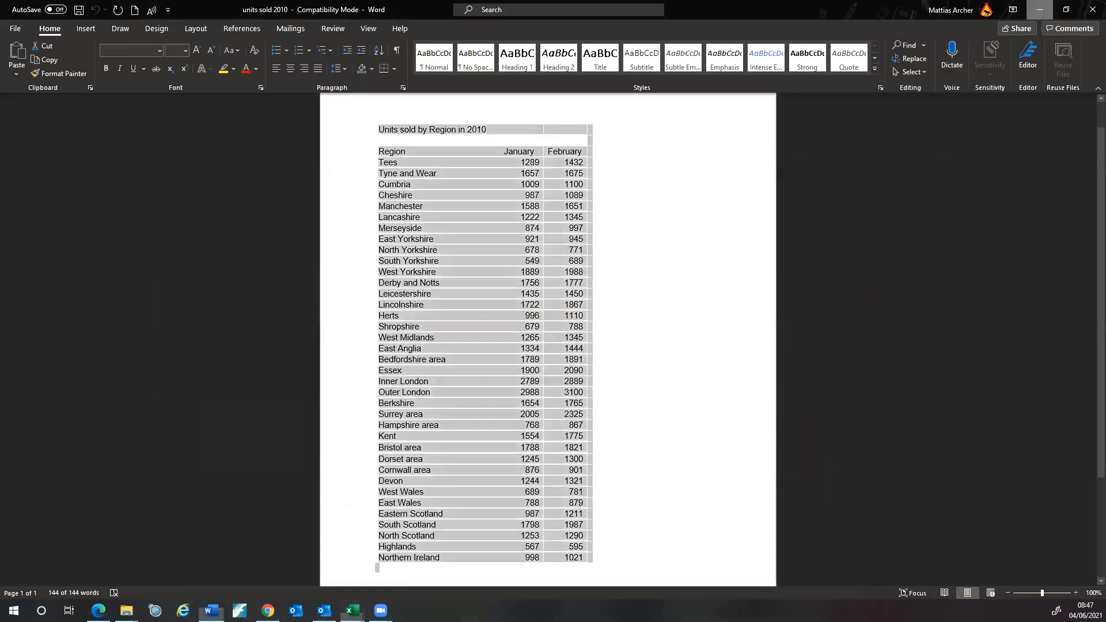
pyautogui.click(1040, 10)
pyautogui.click(485, 35)
pyautogui.click(461, 20)
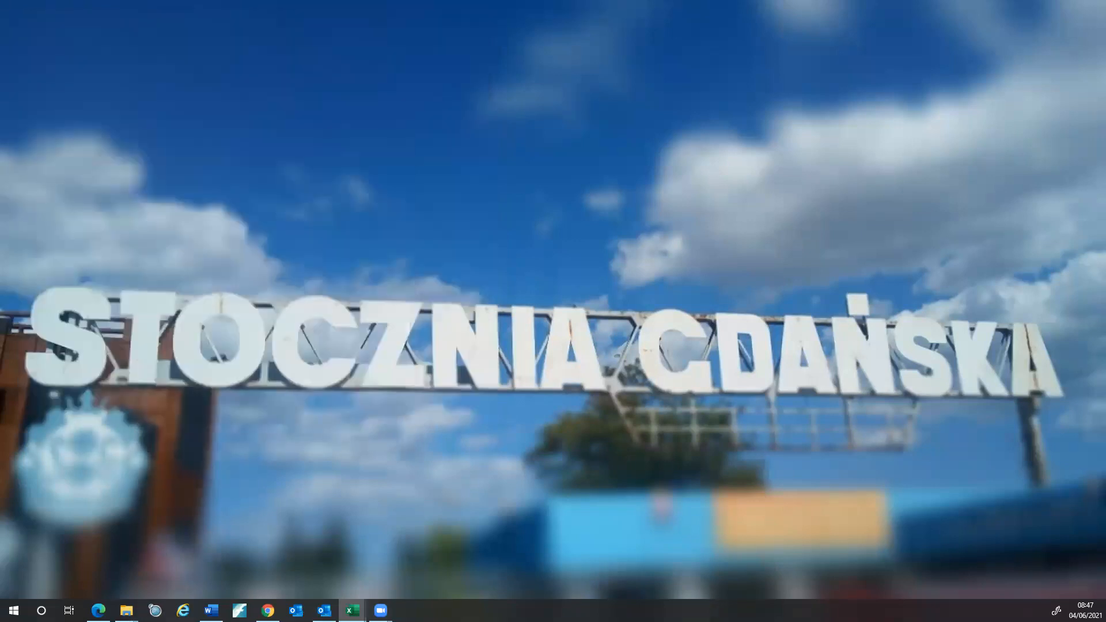